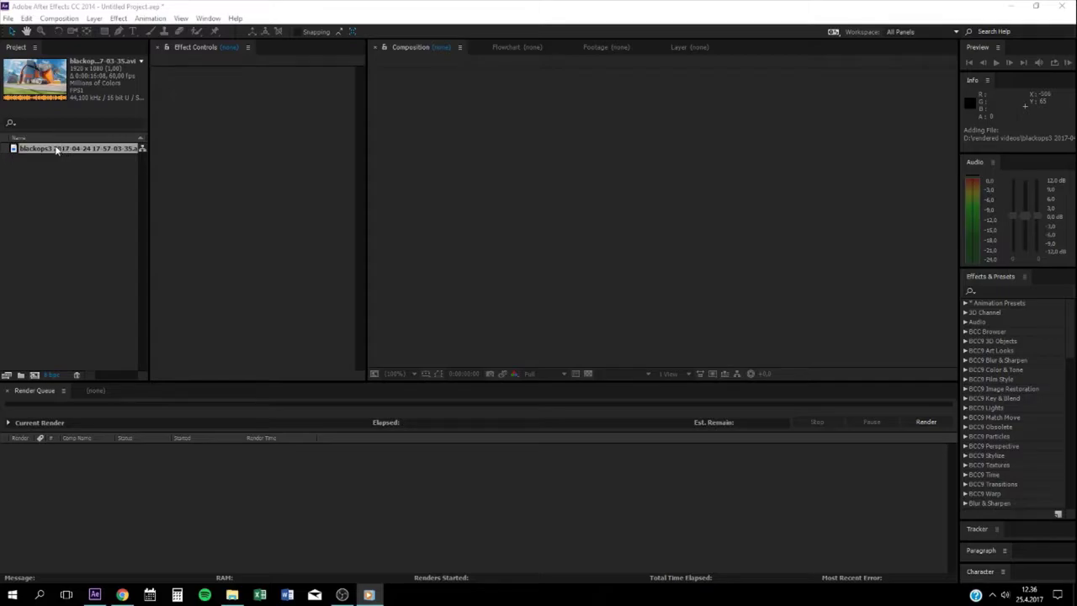
drag(60, 148, 52, 178)
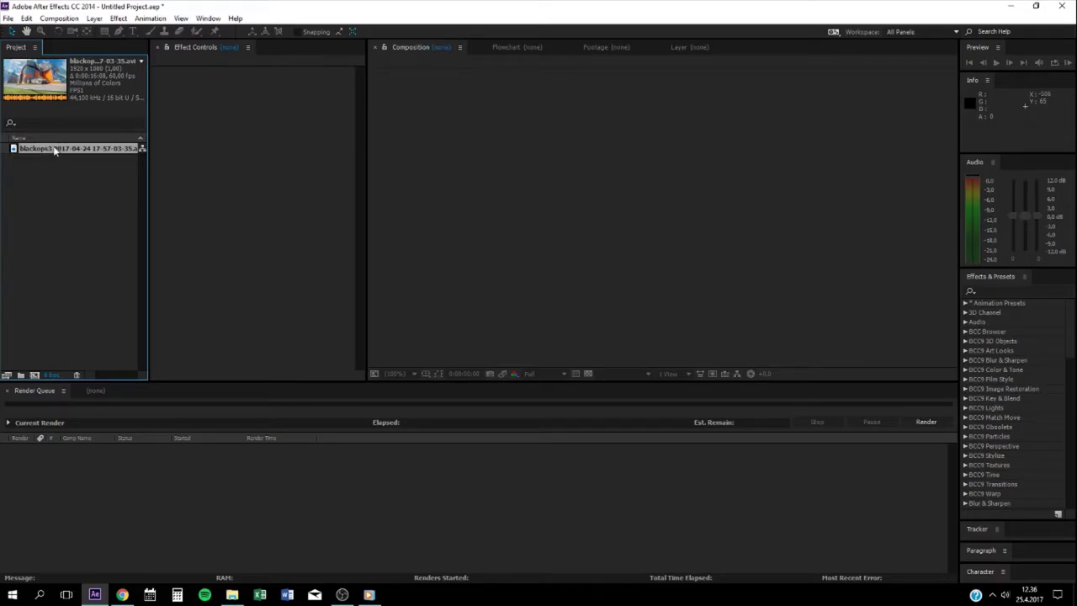
drag(50, 156, 37, 377)
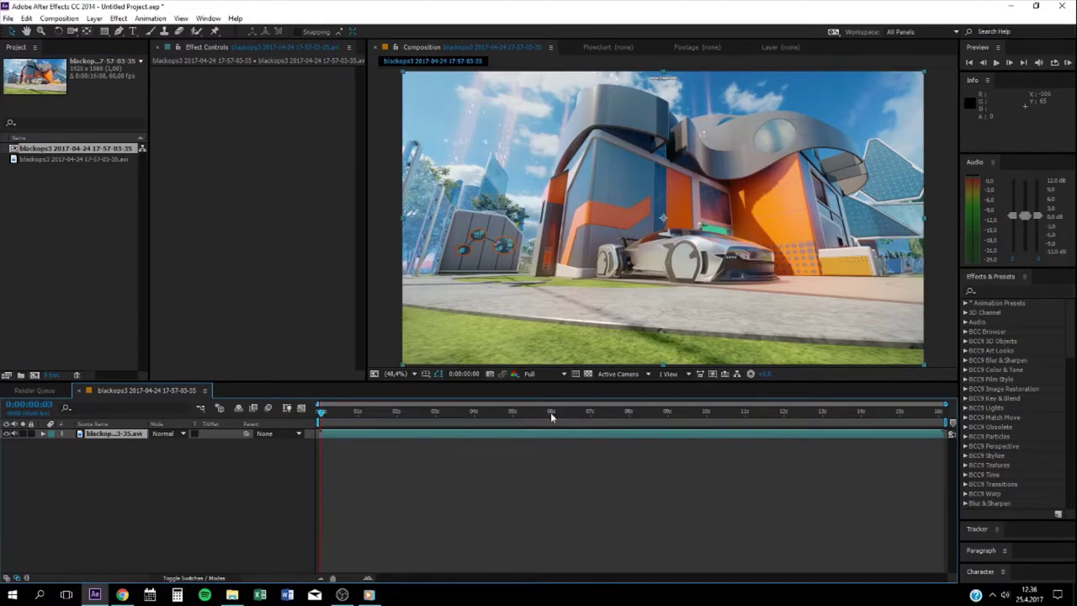
- Start the work area at frame 43 and trim the composition to the work area
drag(551, 416, 319, 416)
click(327, 412)
right_click(647, 311)
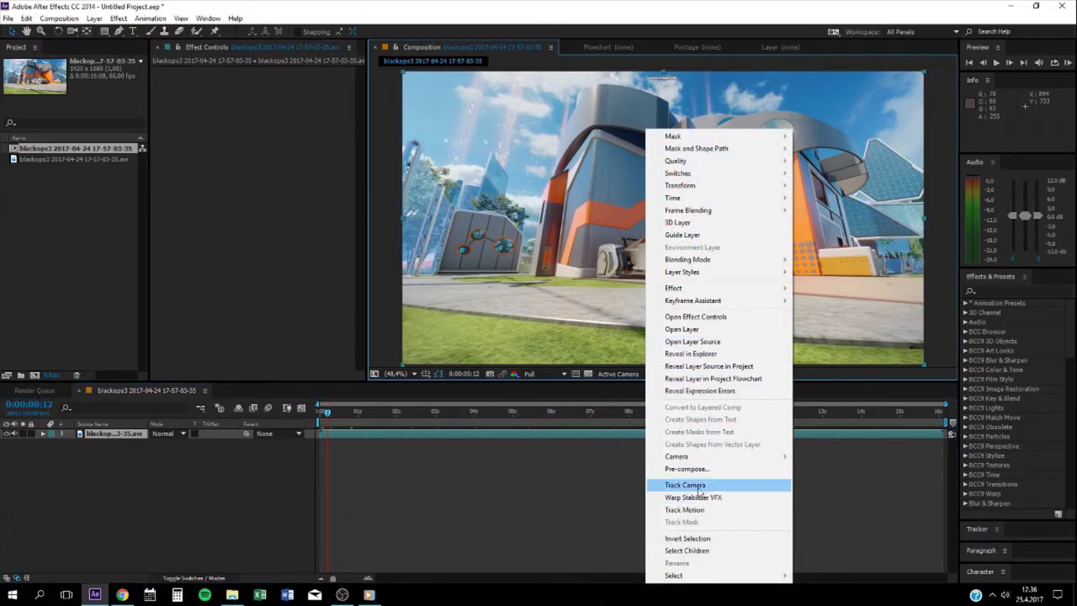
click(331, 411)
drag(333, 412, 624, 416)
key(b)
right_click(378, 422)
click(438, 453)
right_click(923, 421)
click(979, 453)
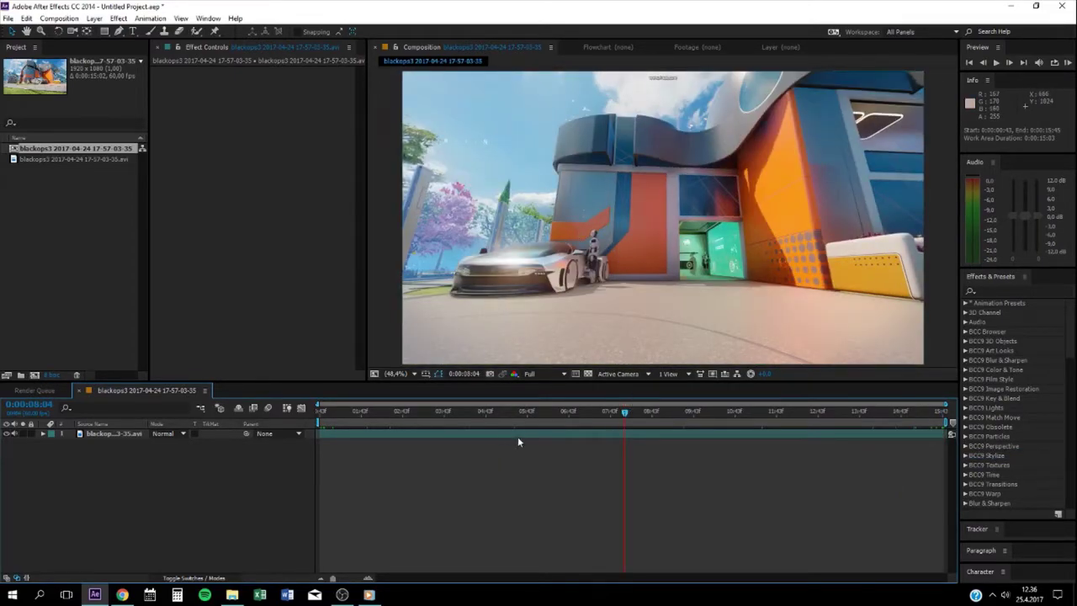
- Run the 3D Camera Tracker on the gameplay footage layer
click(518, 435)
right_click(648, 246)
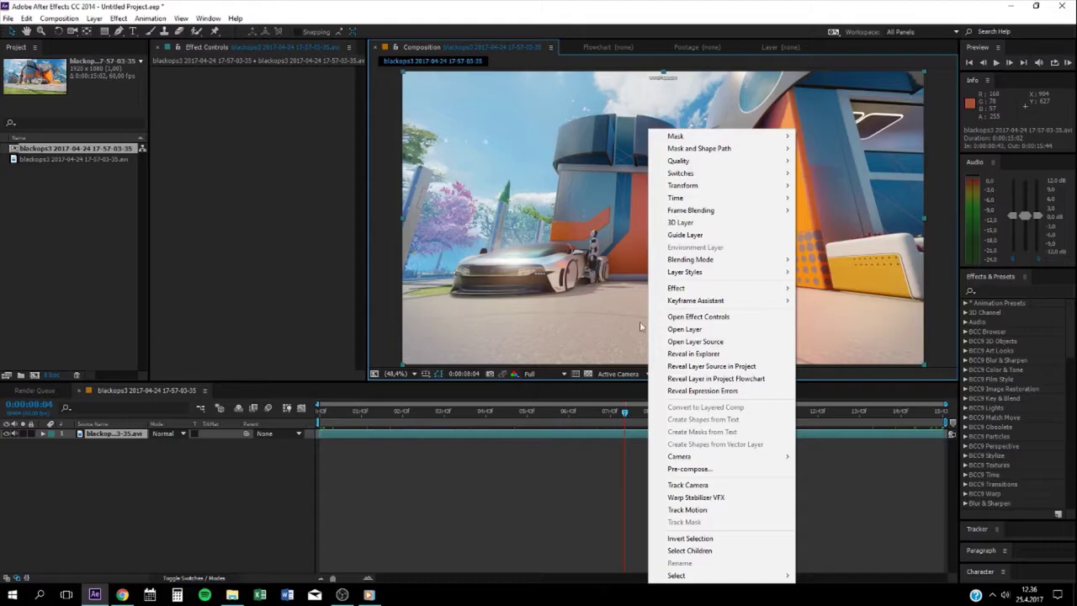
click(688, 484)
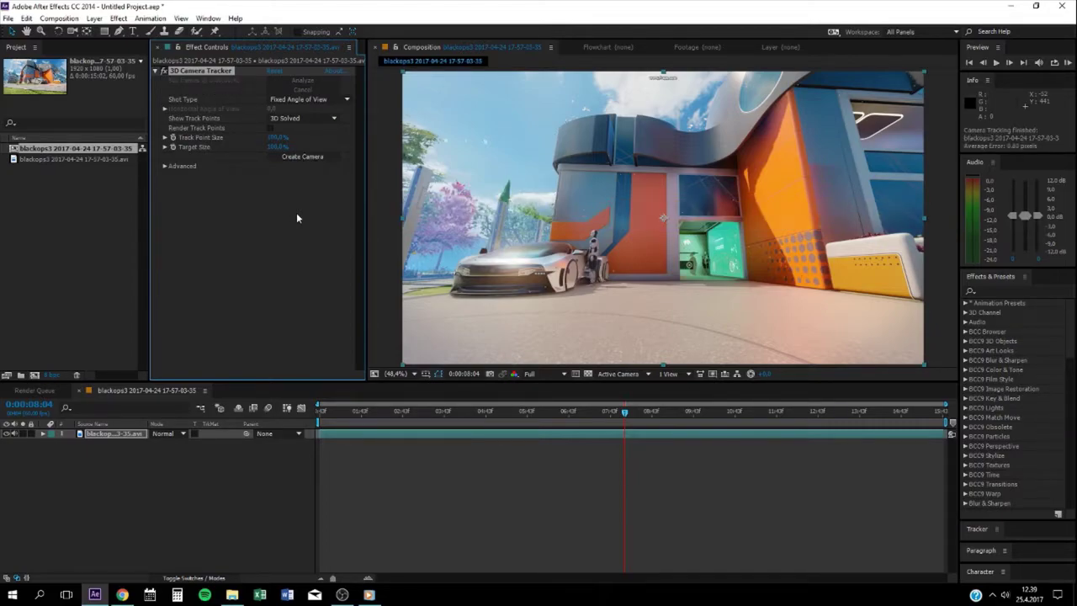
- At about 0:00:05:39, choose track points on the orange wall and bring up their create options
drag(624, 411, 526, 412)
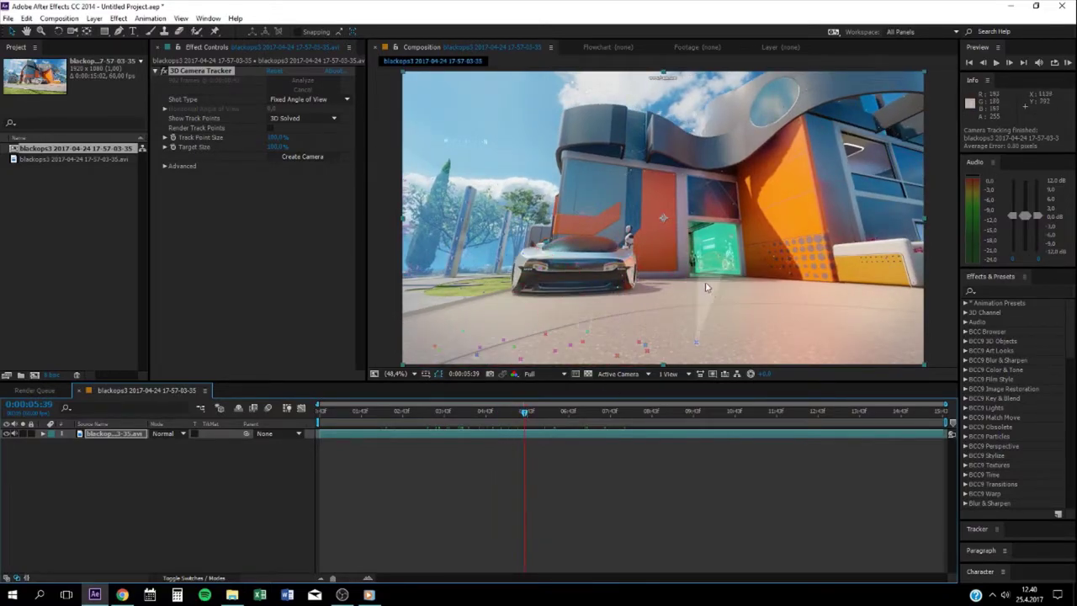
right_click(647, 201)
right_click(644, 202)
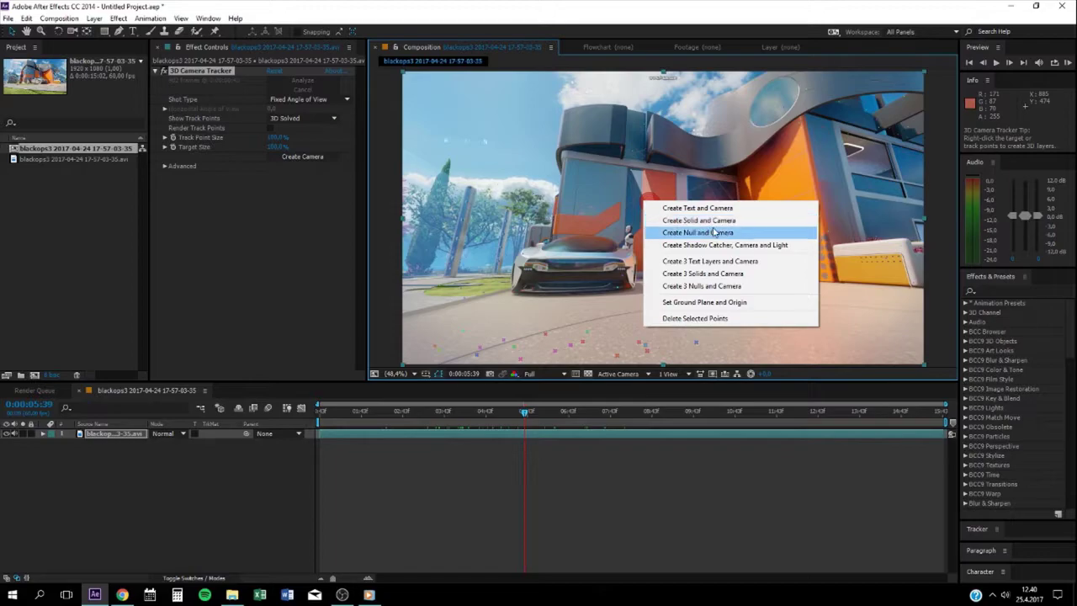
- Create Track Solid 1 and a tracker camera on the wall, scale the solid up, then hide it
click(717, 222)
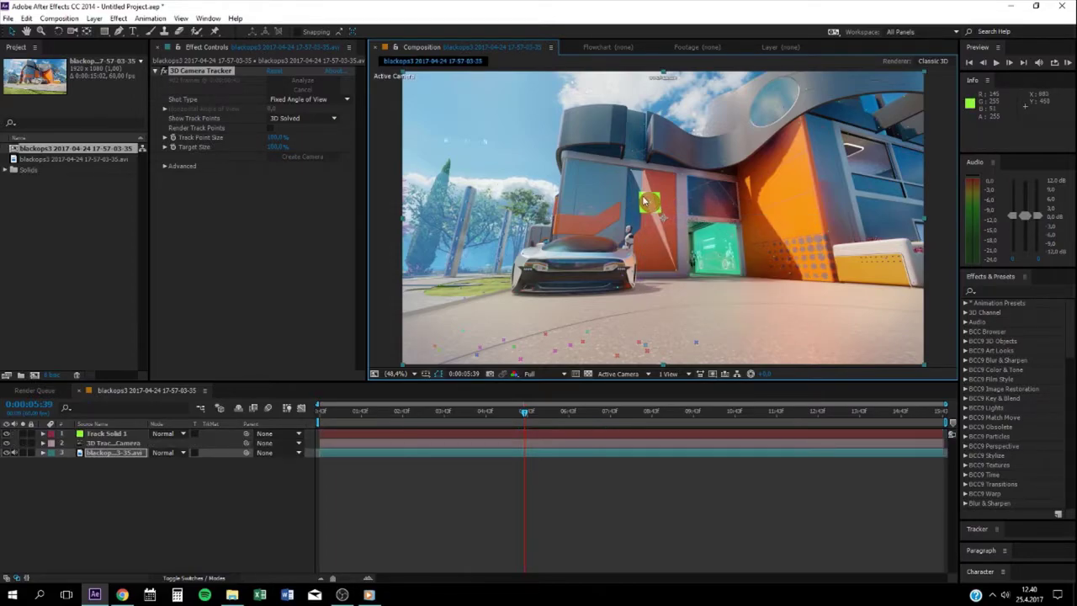
click(106, 434)
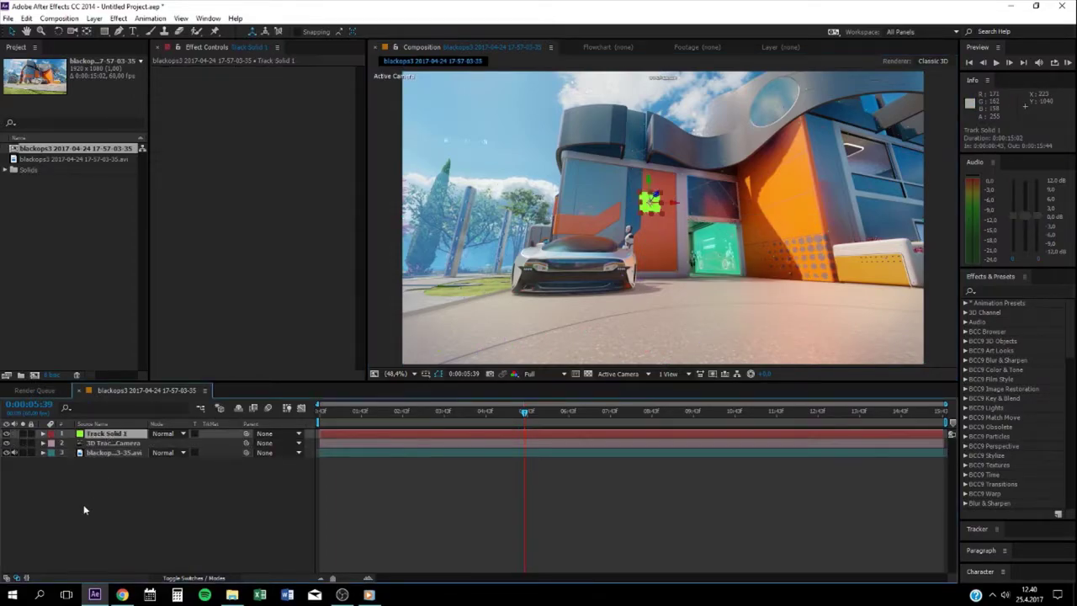
key(s)
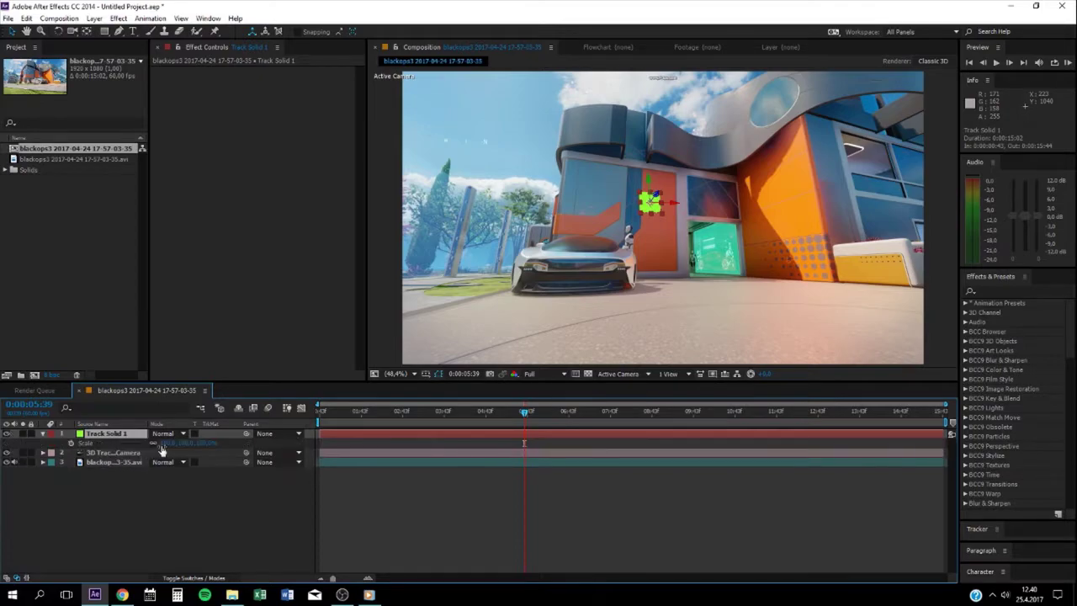
drag(164, 443, 197, 442)
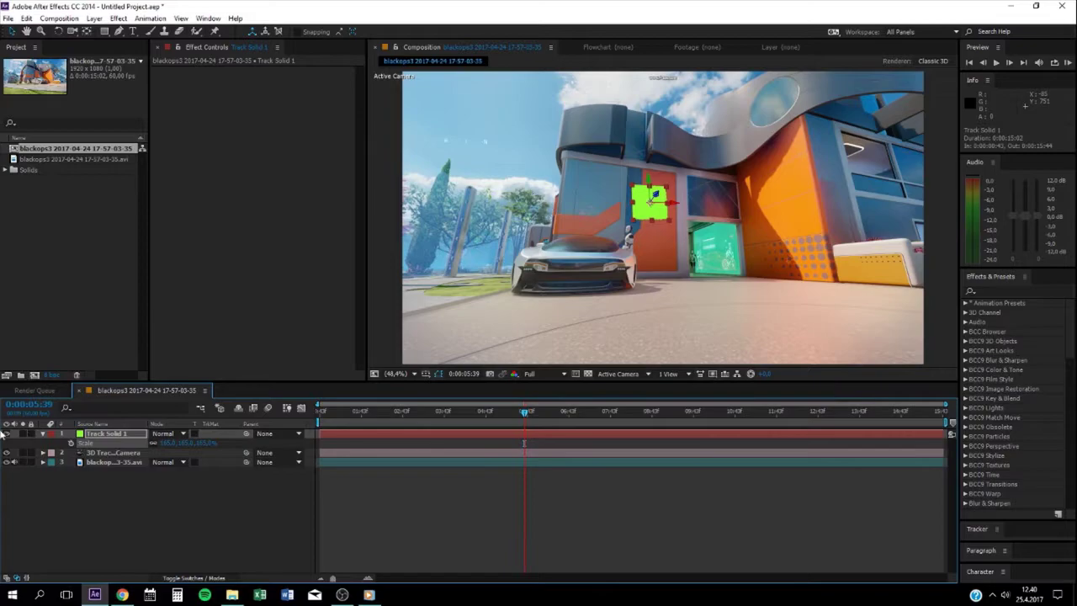
key(s)
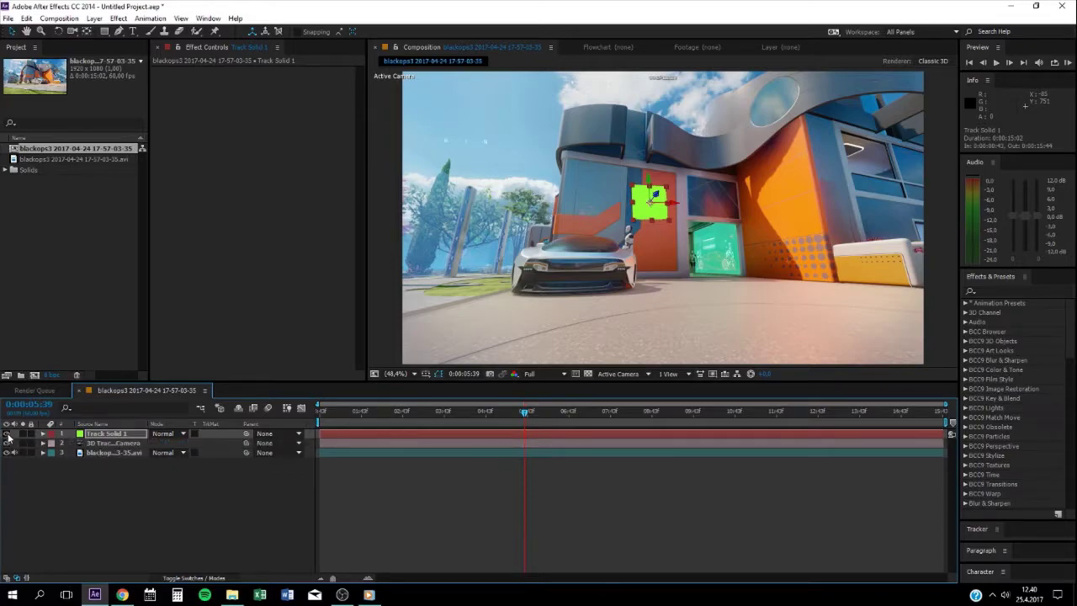
key(p)
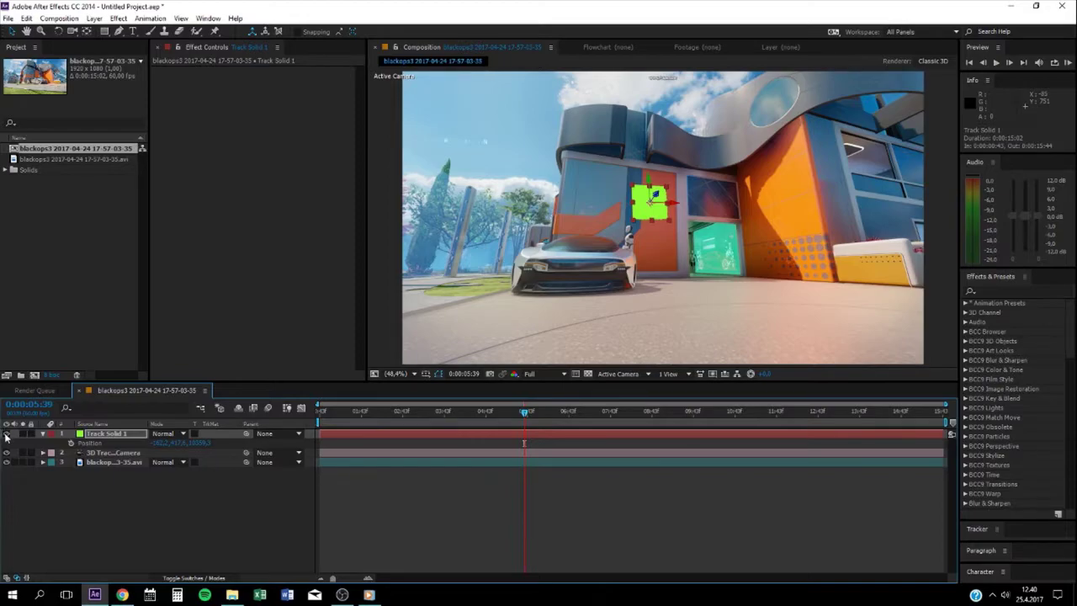
click(7, 434)
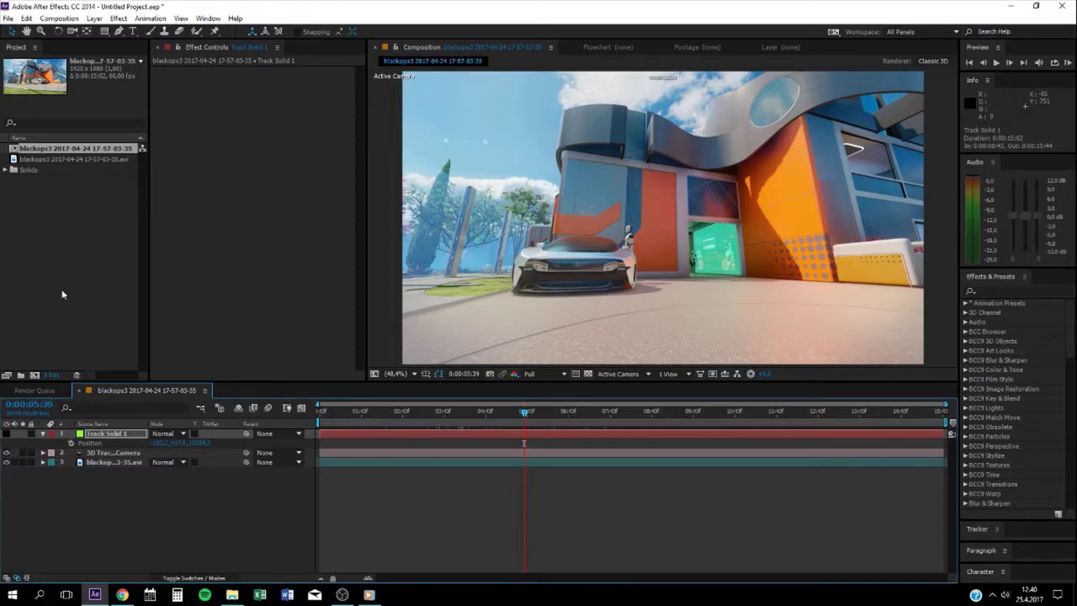
- Add a TUTORIAL text layer, move it to the frame centre, and hide it
click(132, 31)
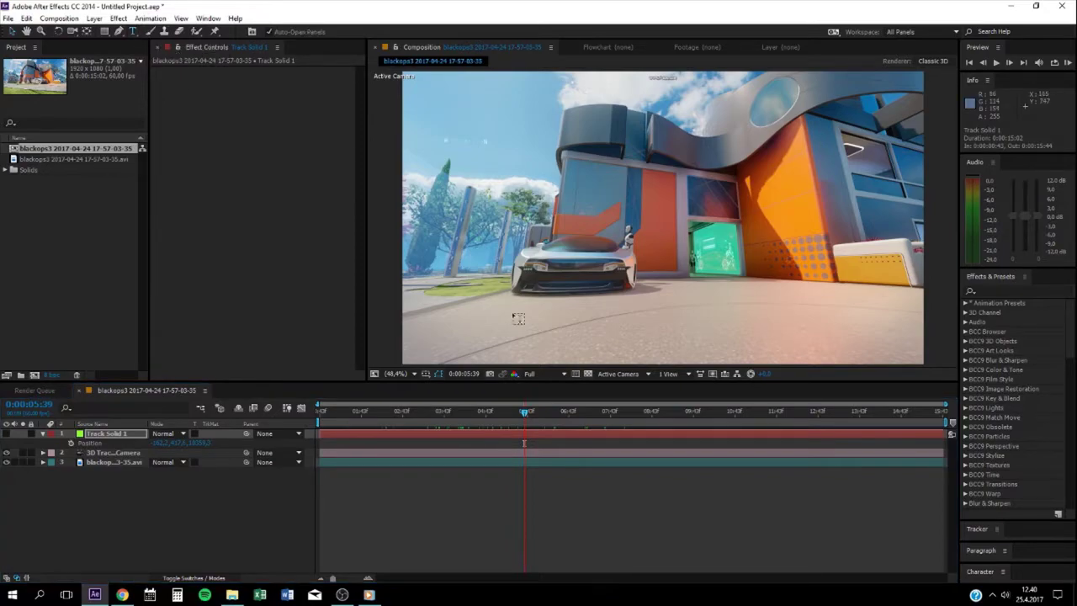
click(513, 202)
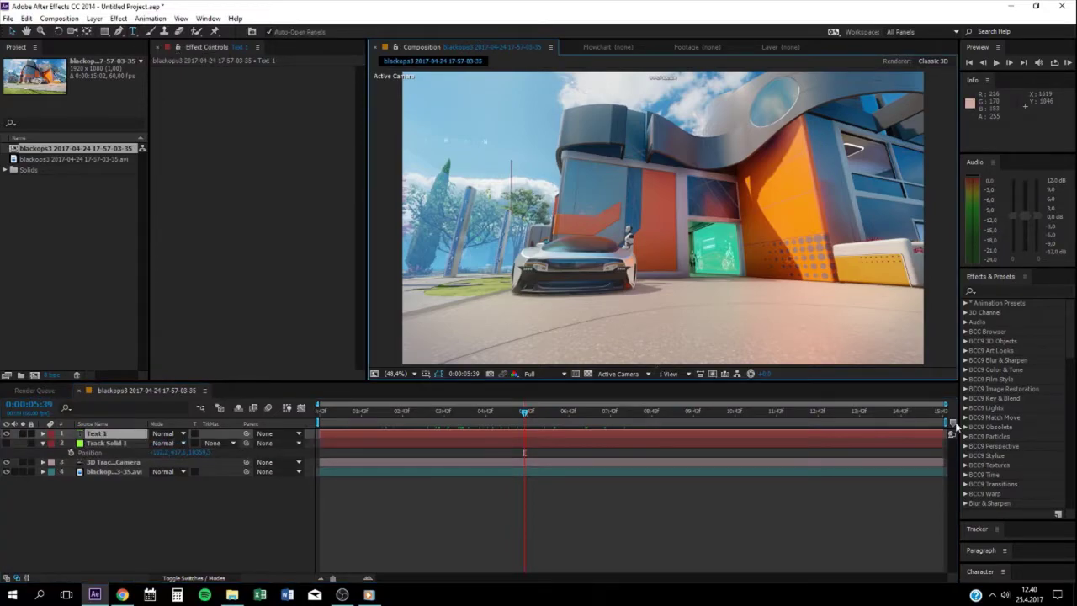
text(TUTOIR)
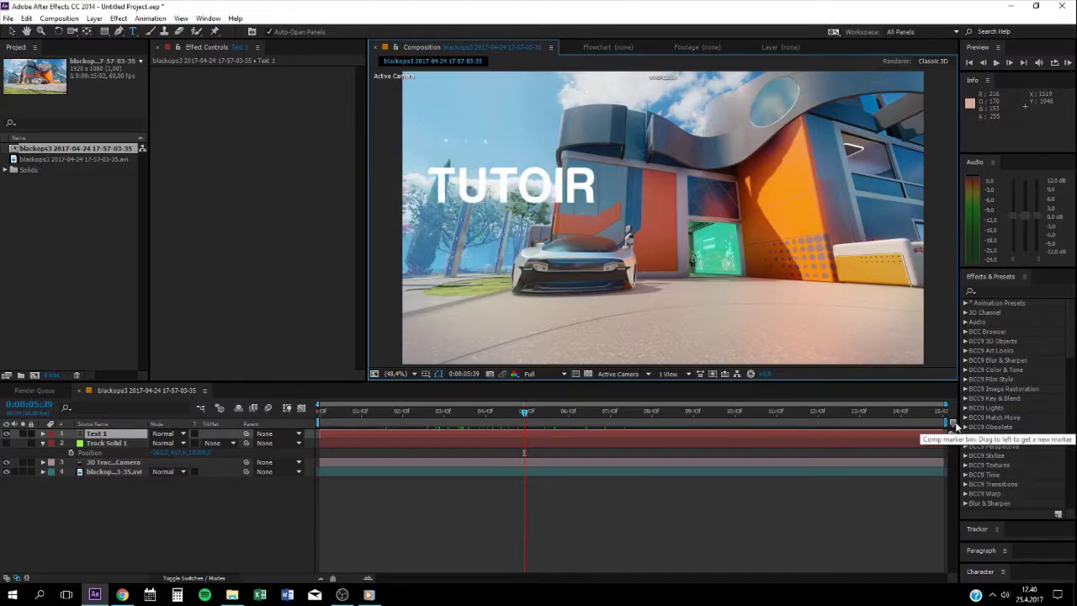
key(BackSpace)
key(BackSpace)
text(RIAL)
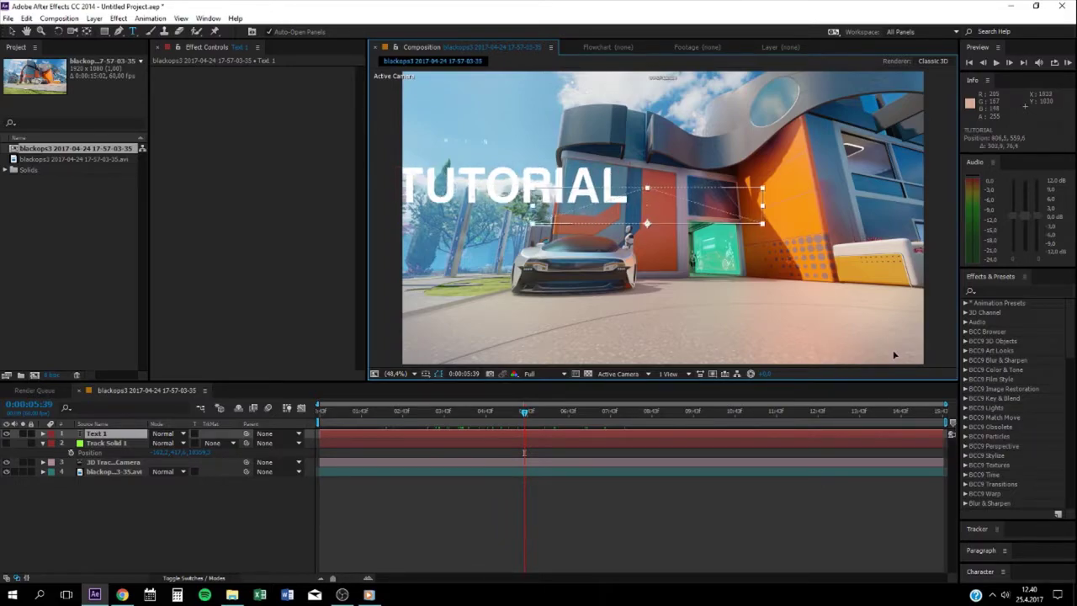
drag(556, 194, 705, 220)
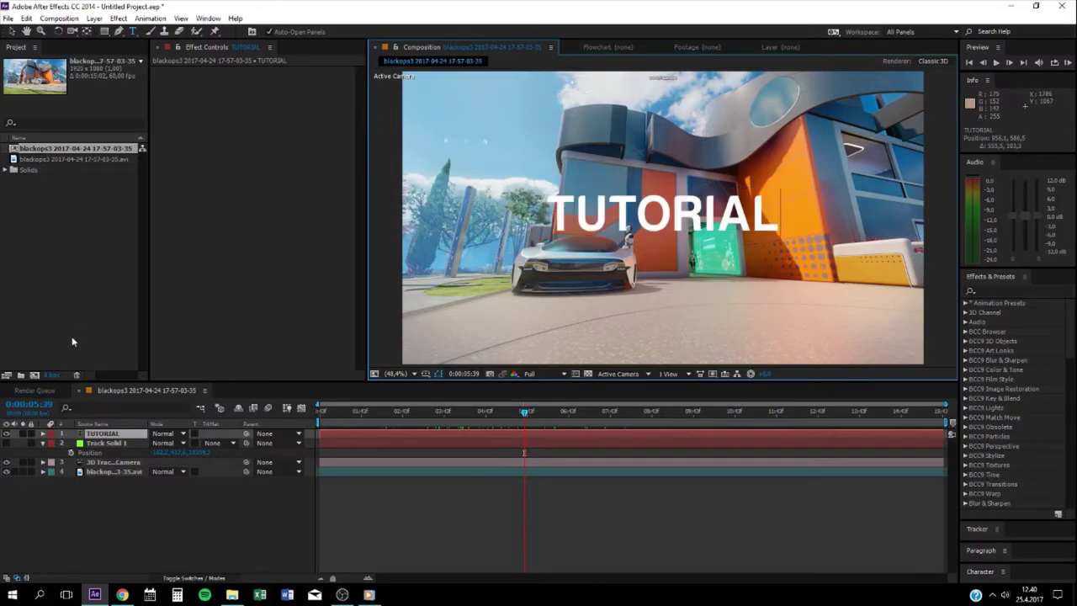
click(8, 433)
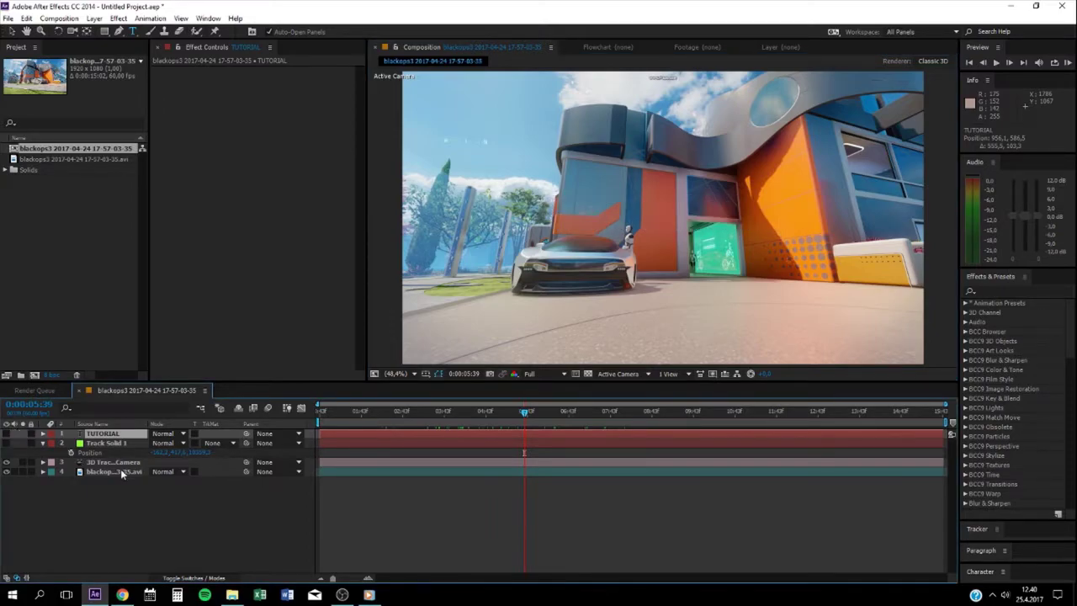
right_click(97, 500)
- Create a new solid layer named ELEMENT
mouse_move(210, 382)
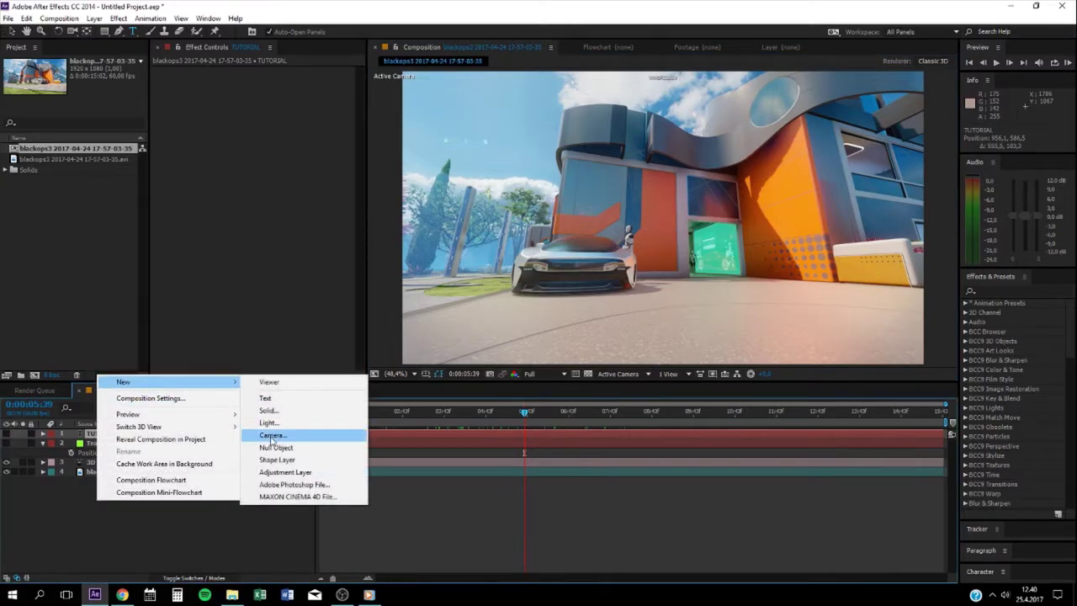
click(268, 410)
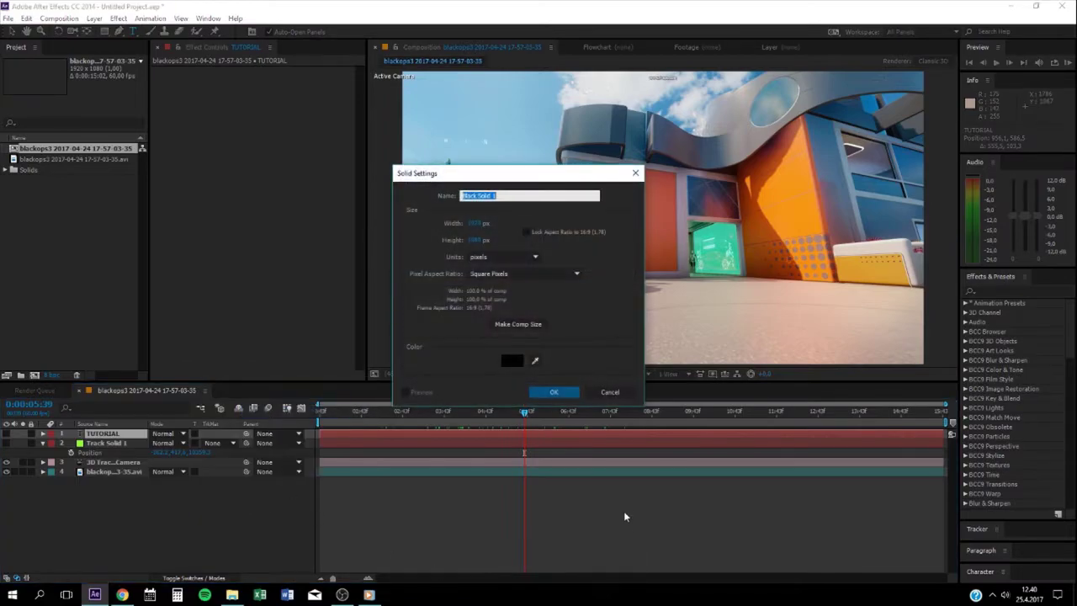
text(ELEMENT)
key(Return)
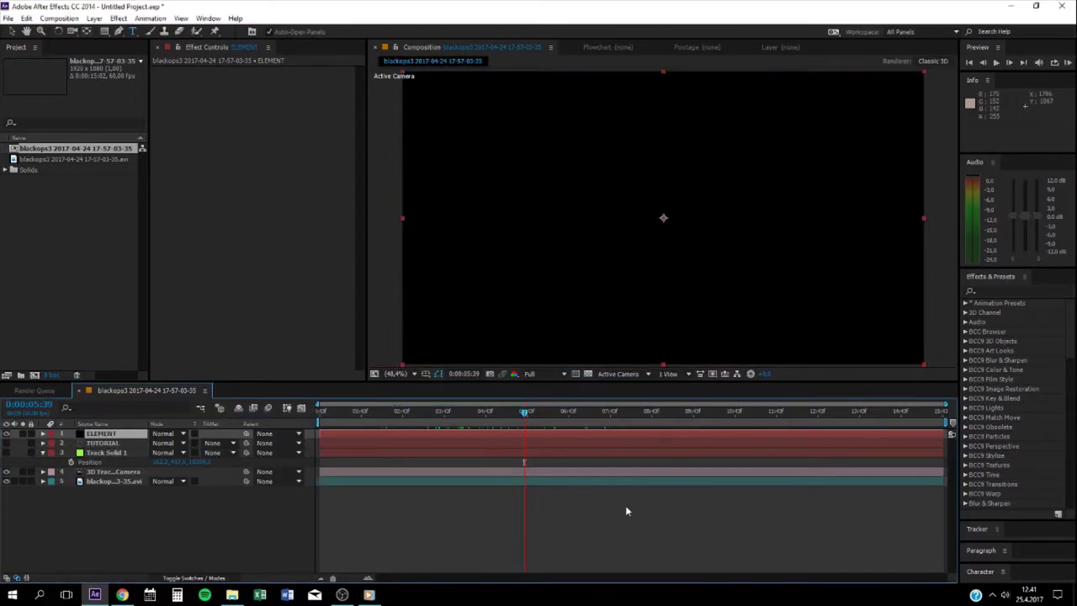
- Apply the Element effect from Effects & Presets to the ELEMENT solid
click(983, 291)
text(elemen)
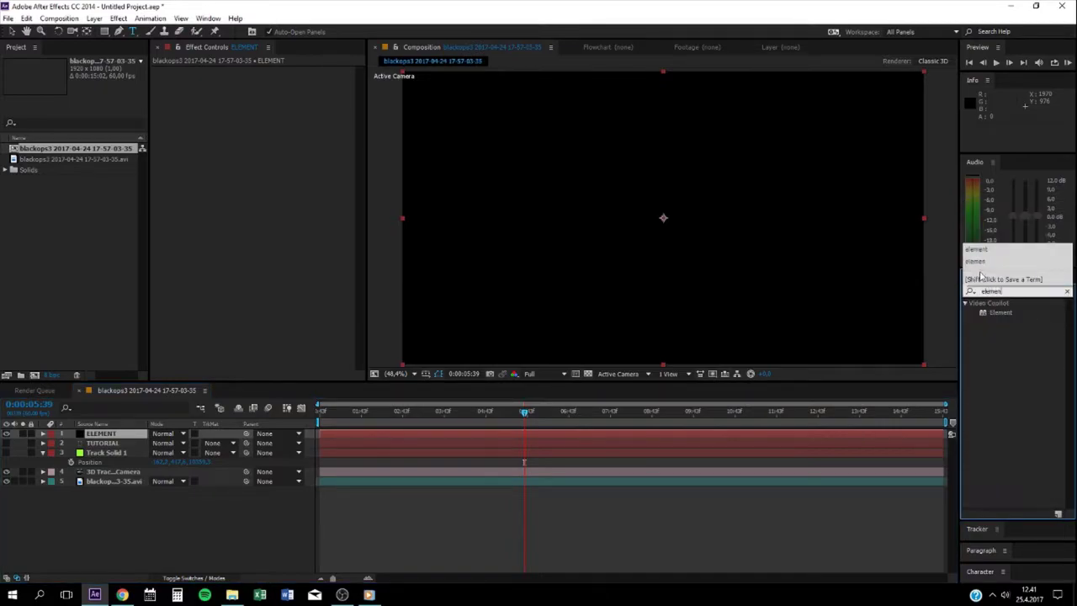
text(t)
double_click(1000, 312)
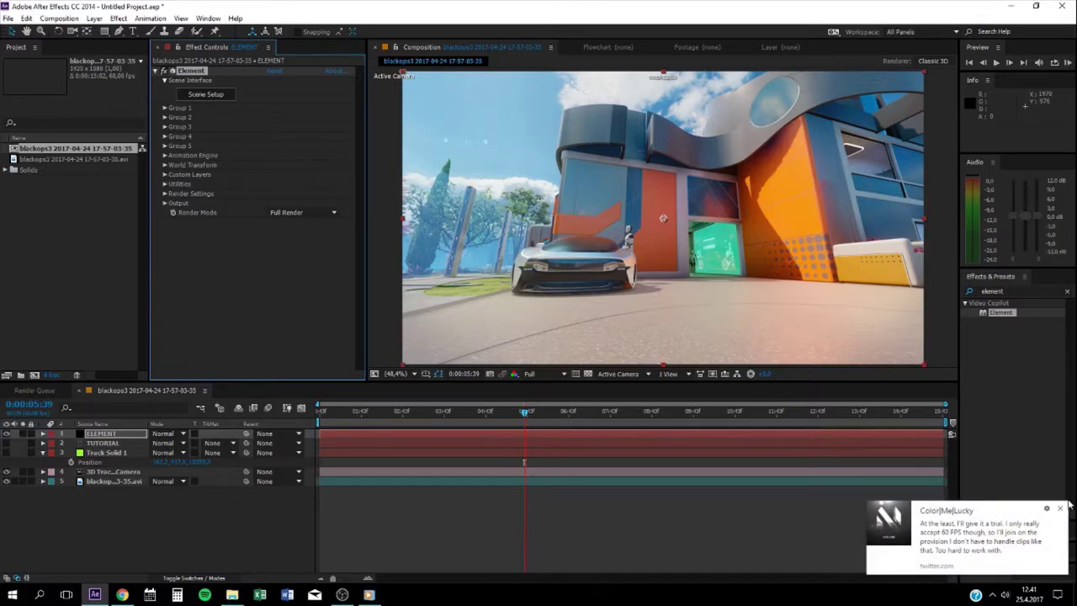
- Set Element's Custom Layers Path Layer 1 to the TUTORIAL text layer
click(1063, 507)
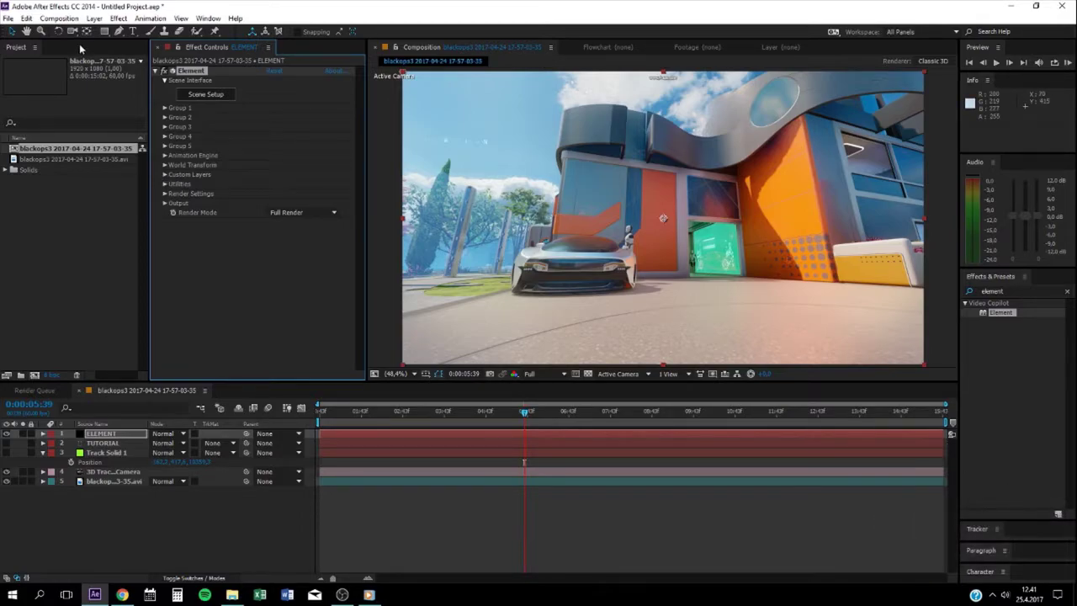
click(166, 175)
click(174, 184)
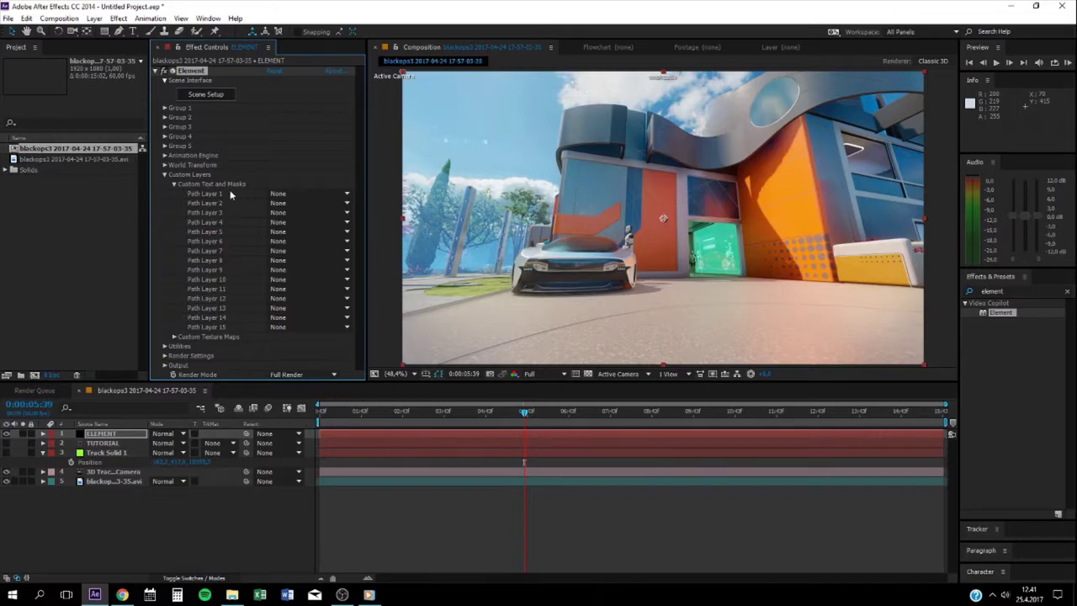
click(295, 195)
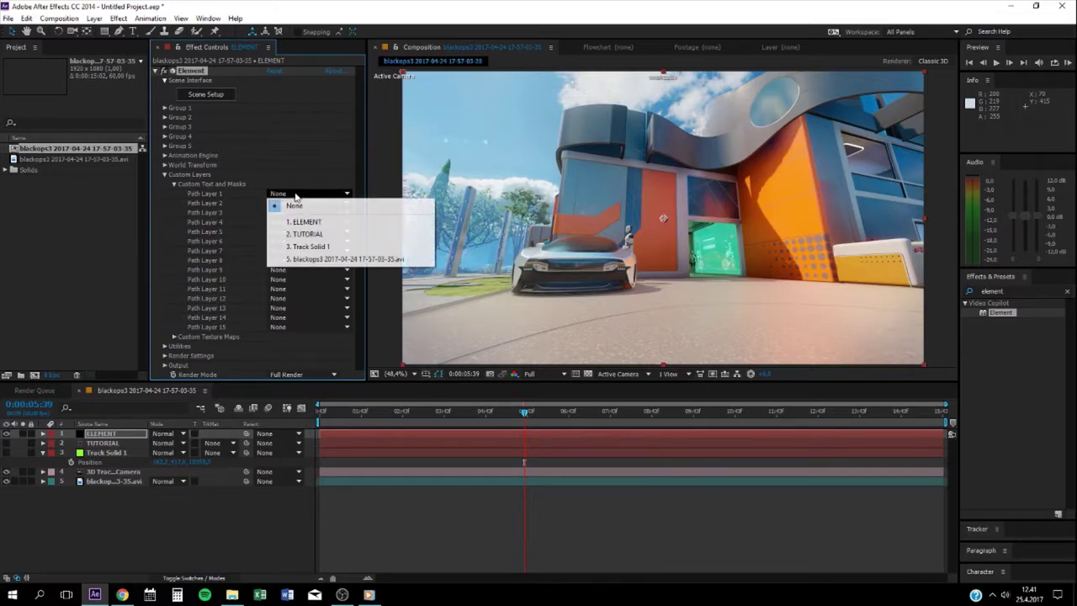
click(324, 236)
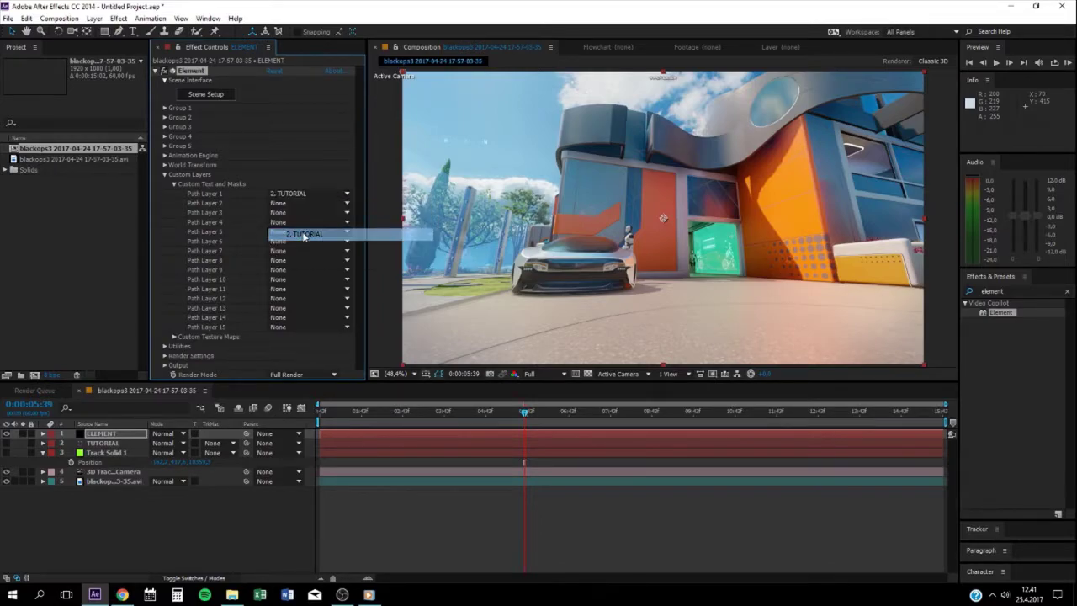
click(173, 183)
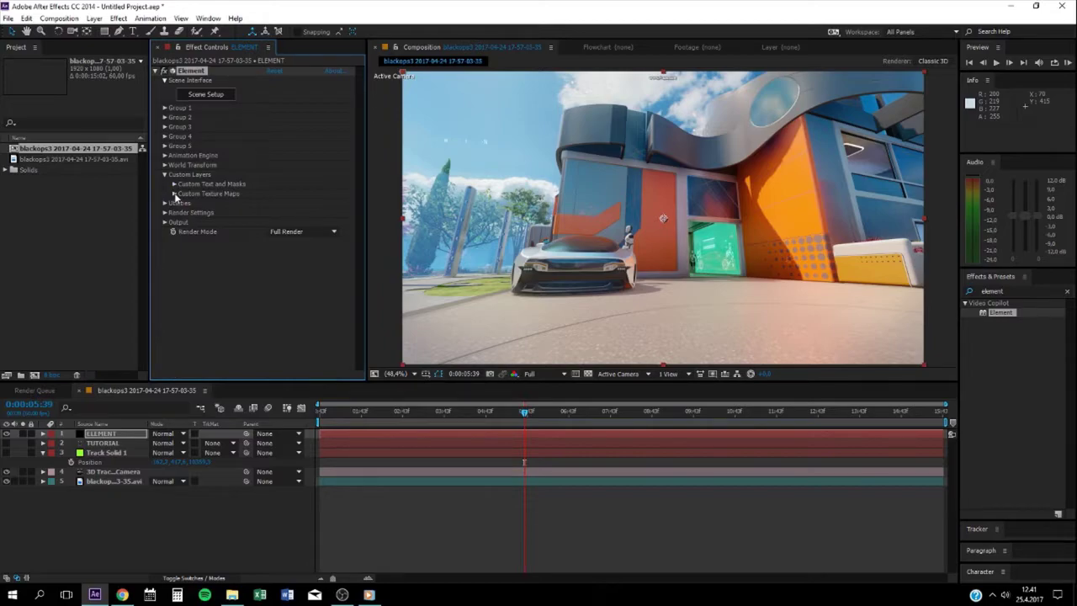
- Set Custom Texture Maps Layer 1 to the blackops3 footage and open Scene Setup
click(175, 194)
click(290, 204)
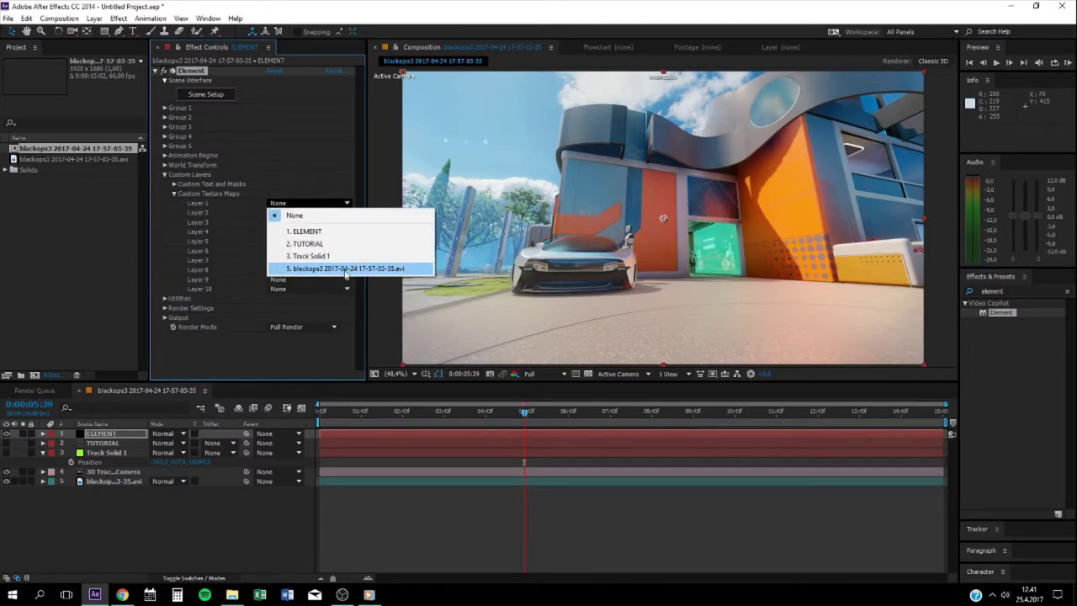
click(346, 271)
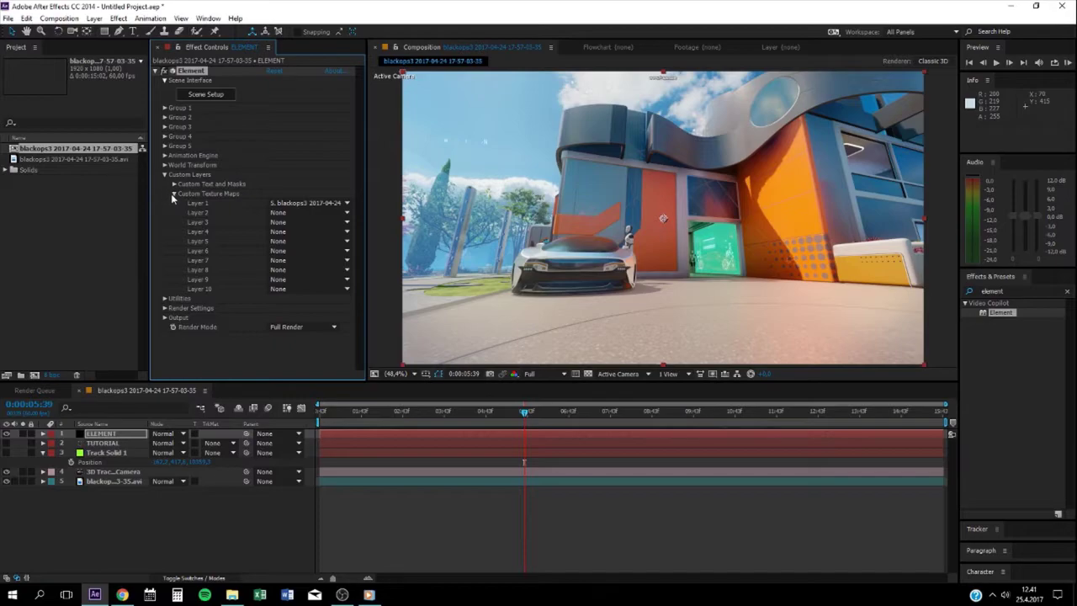
click(173, 195)
click(165, 174)
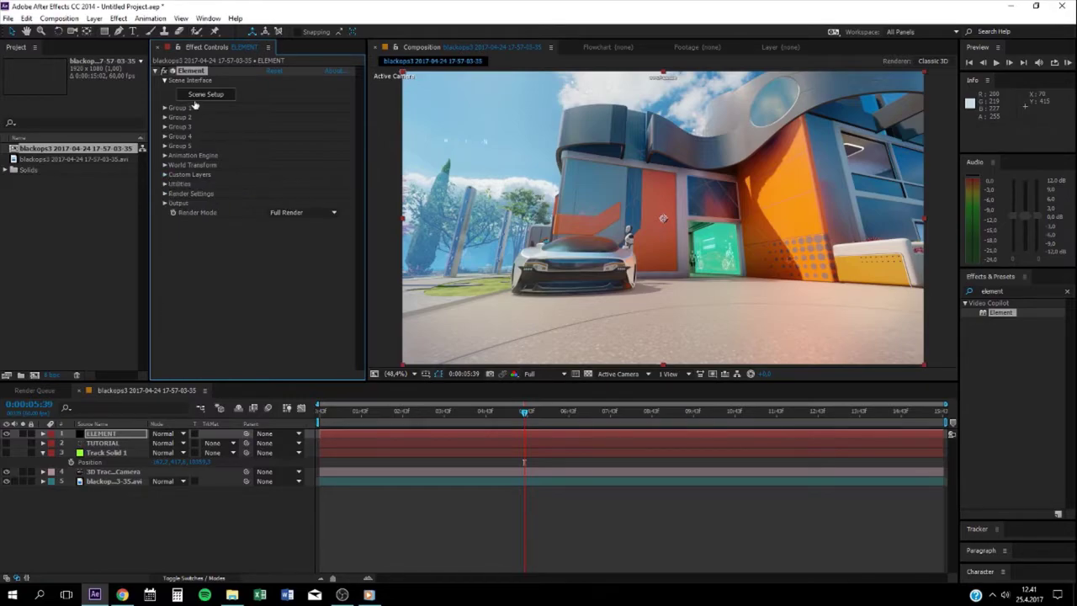
click(205, 93)
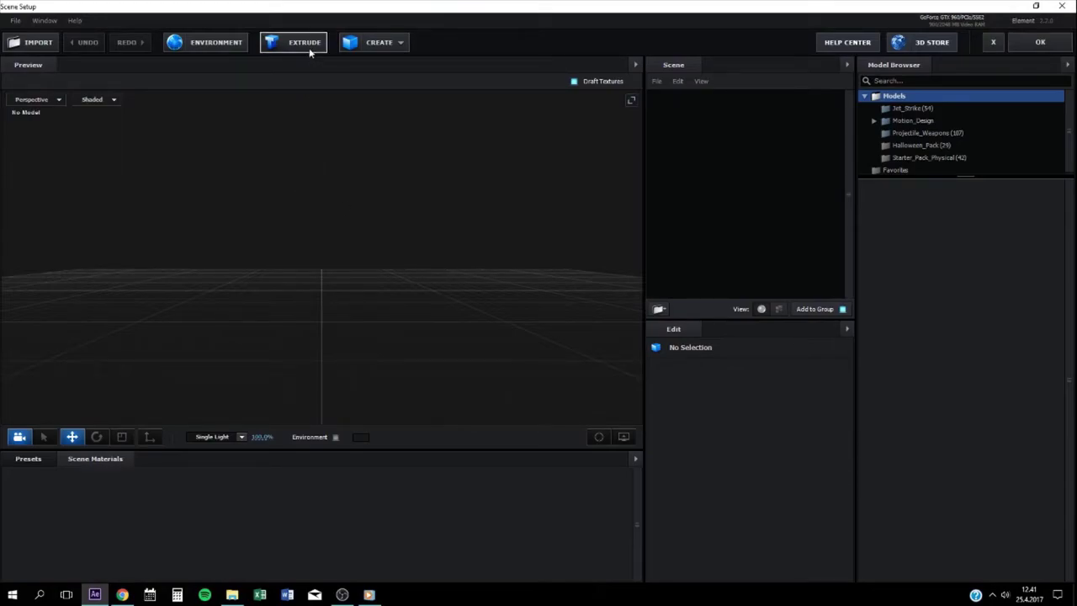
- Extrude the TUTORIAL text and set the environment texture to Custom Layer 1
click(304, 44)
drag(362, 286, 391, 289)
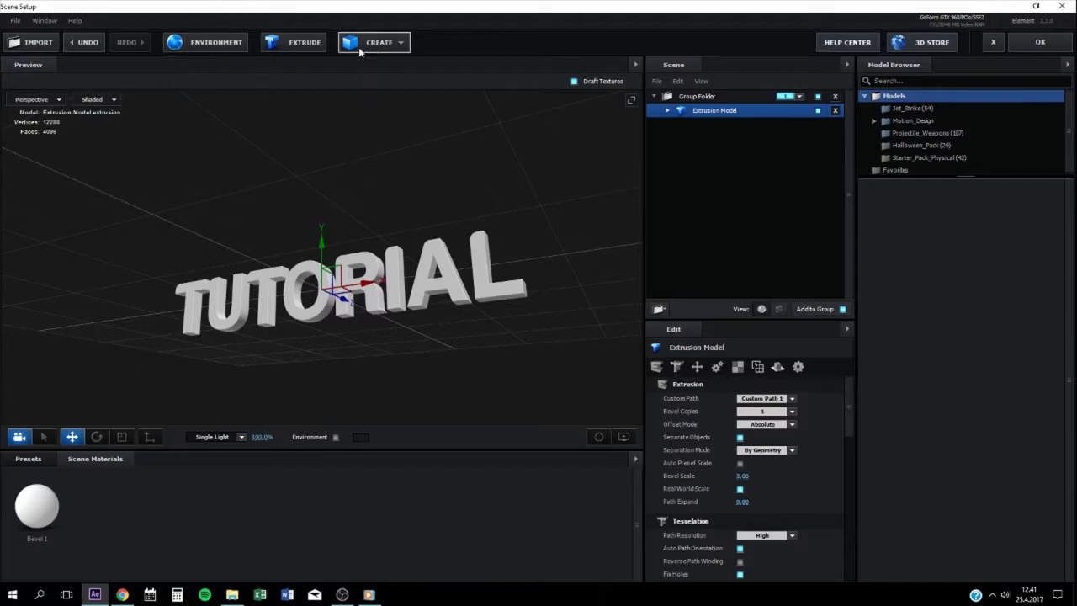
click(225, 47)
click(507, 223)
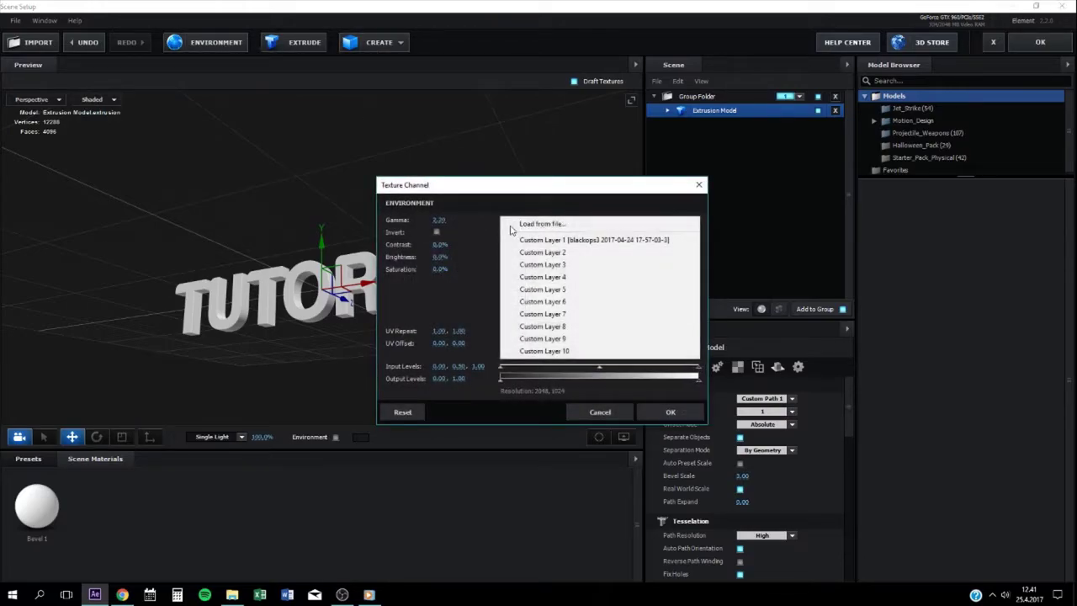
click(570, 242)
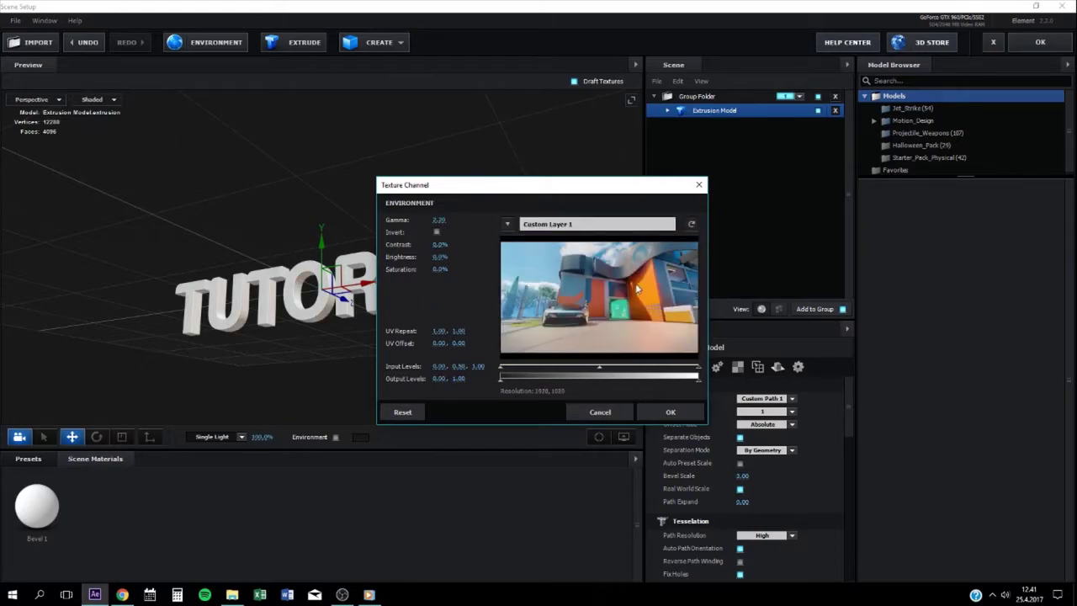
click(670, 411)
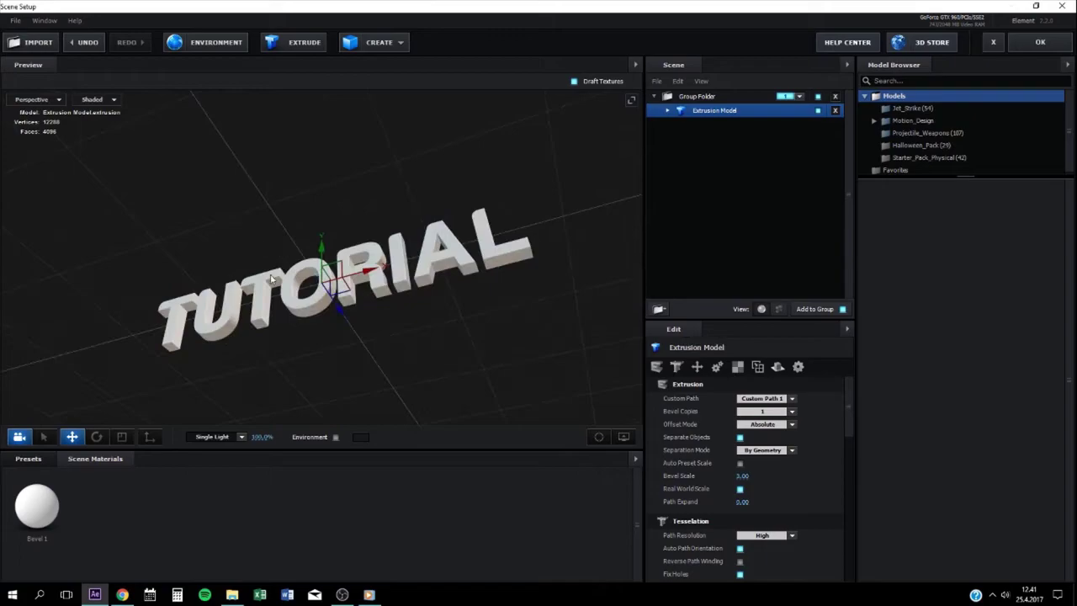
- Give the Bevel 1 material 50% reflectivity and 50% refraction intensity
click(667, 111)
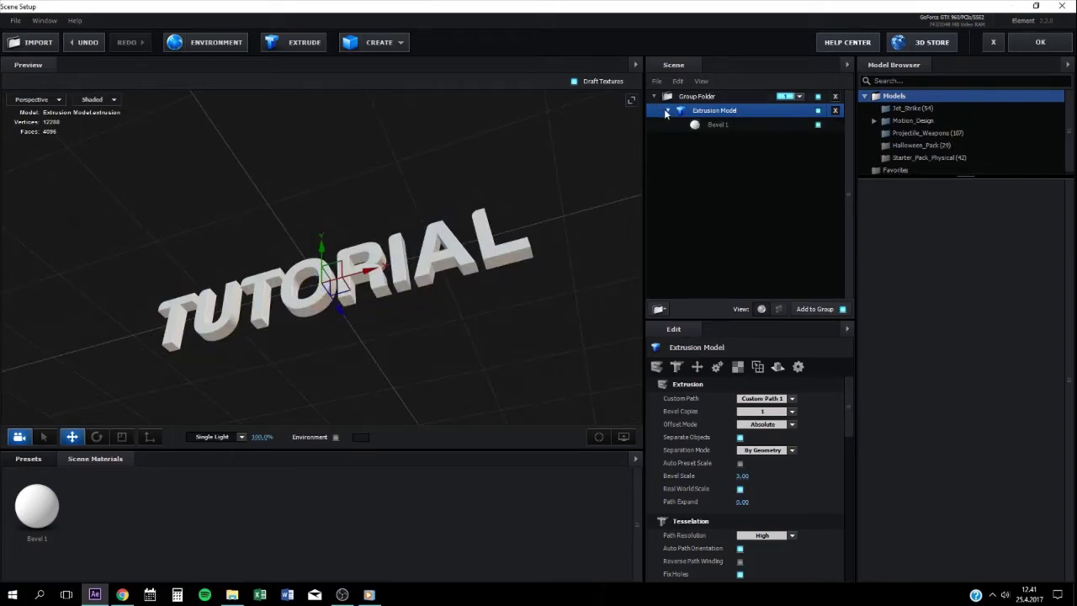
click(733, 123)
scroll(786, 491, down, 5)
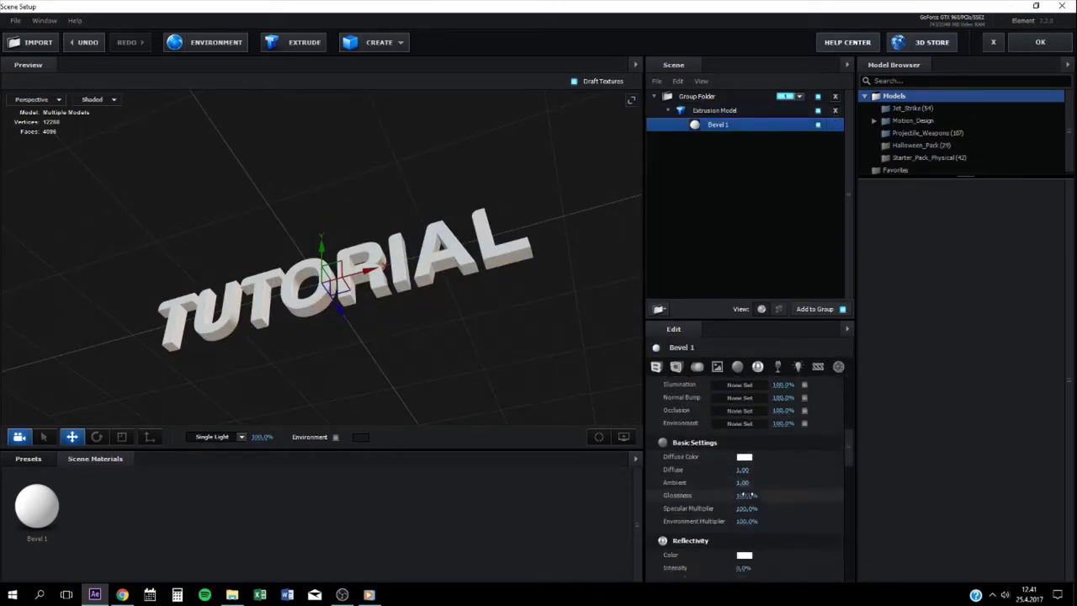
scroll(746, 495, down, 3)
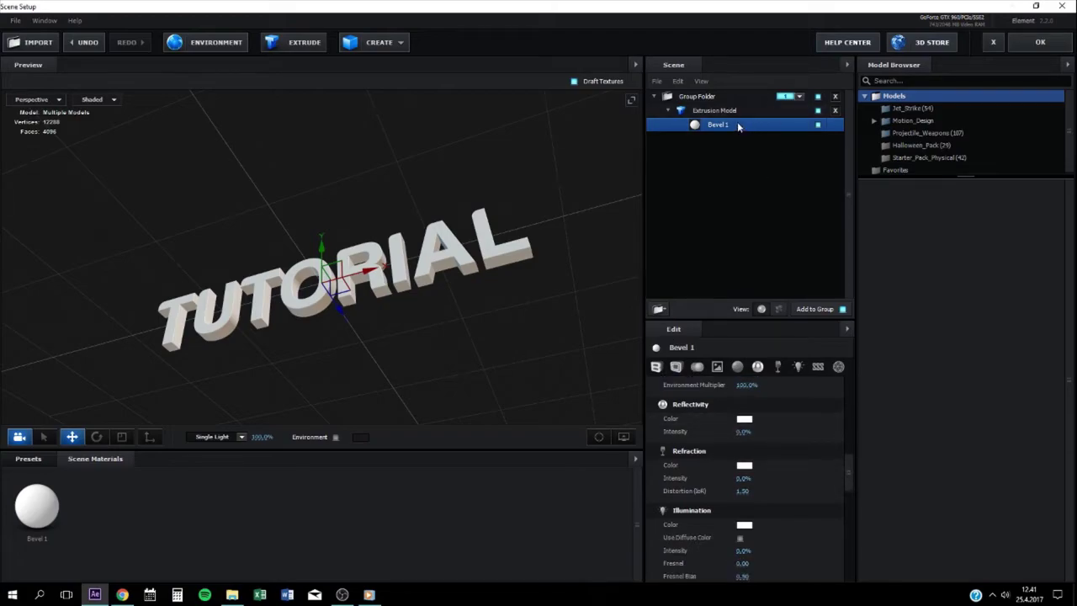
click(670, 114)
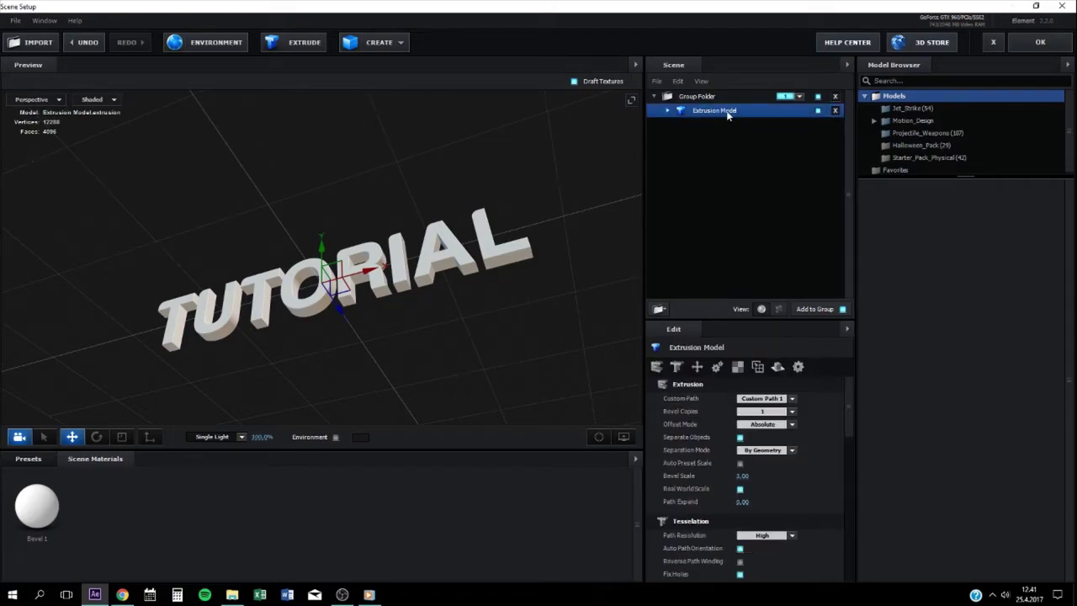
click(702, 125)
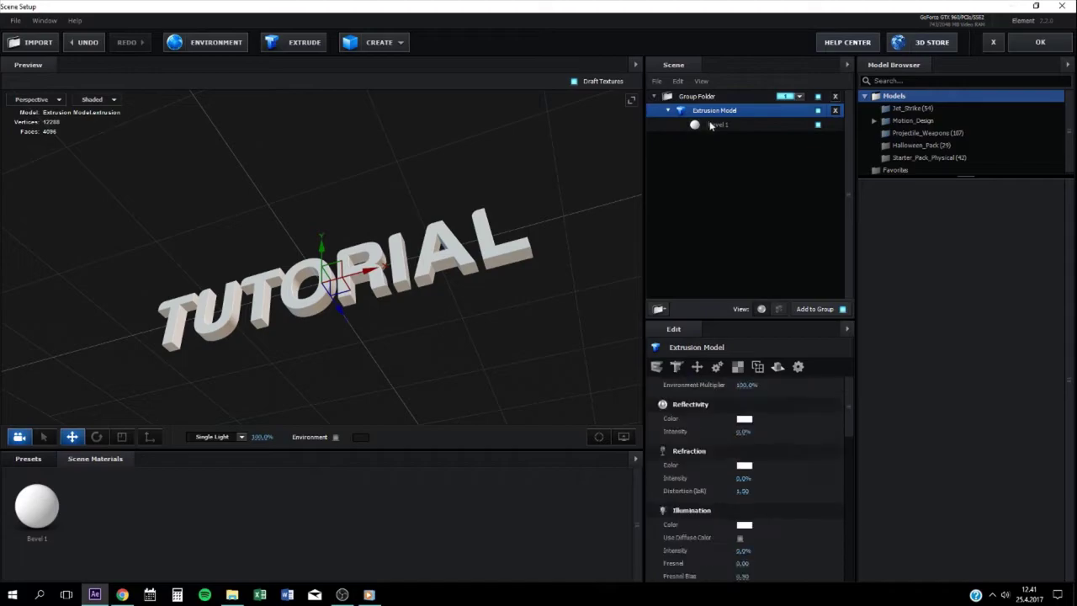
click(743, 431)
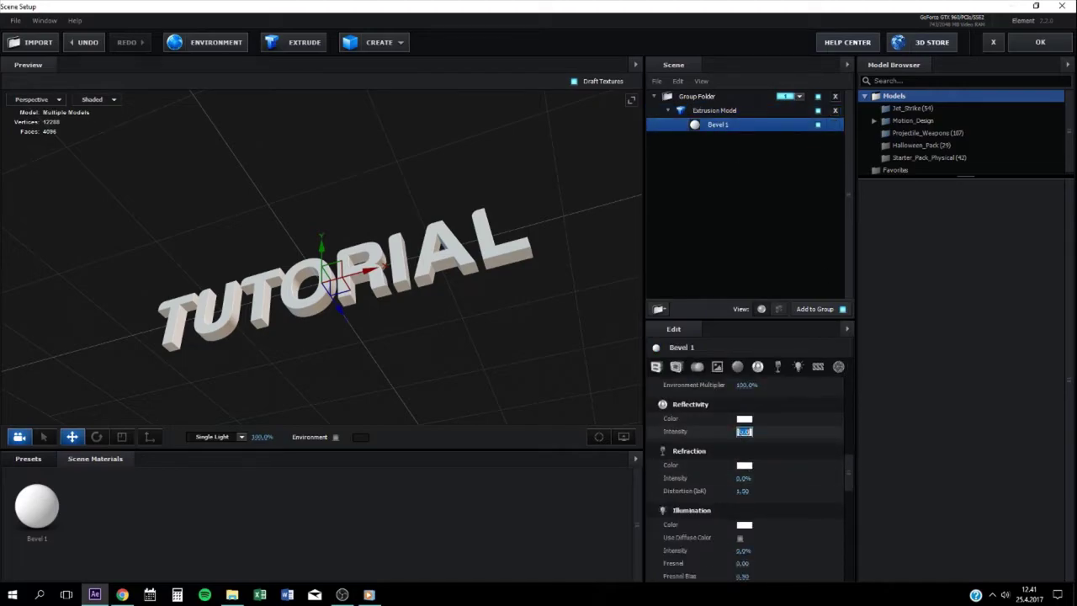
text(50)
key(Return)
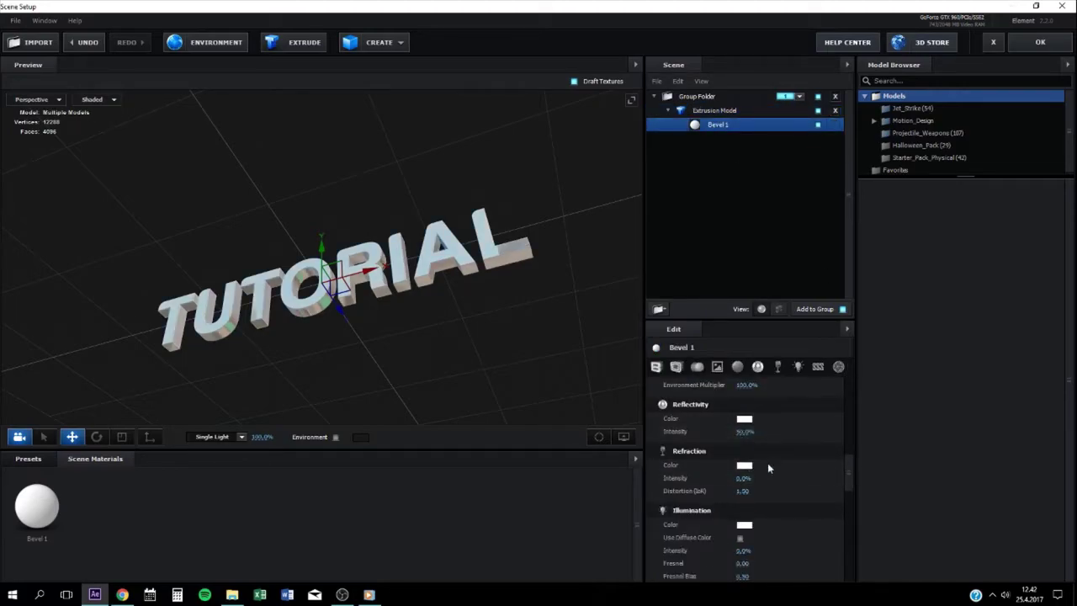
click(742, 478)
text(50)
key(Return)
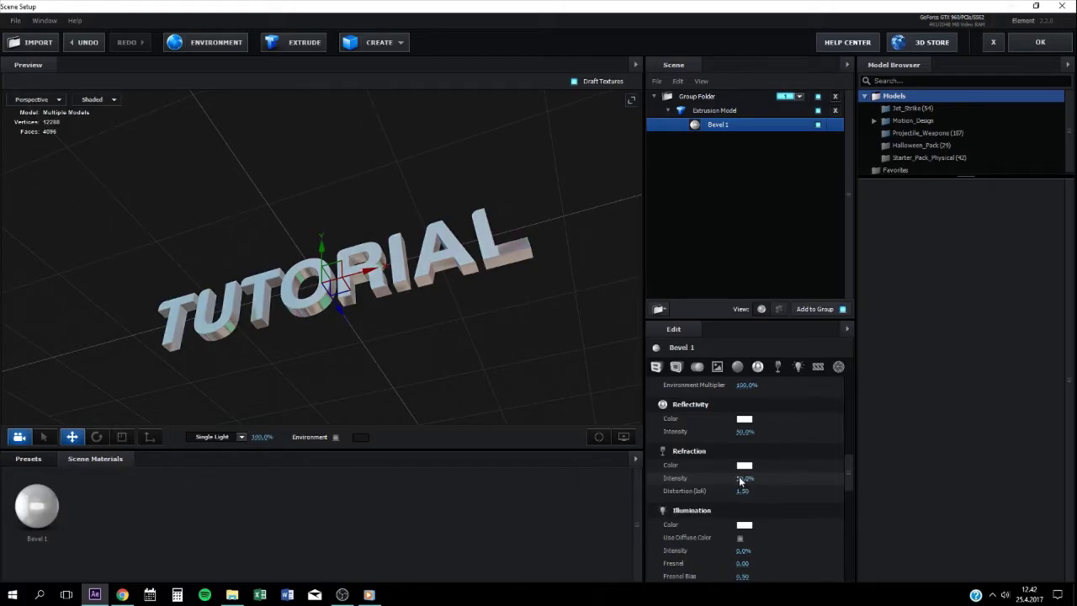
- Orbit the preview to a front view of the TUTORIAL model and apply the scene
drag(479, 384, 360, 324)
drag(392, 215, 442, 226)
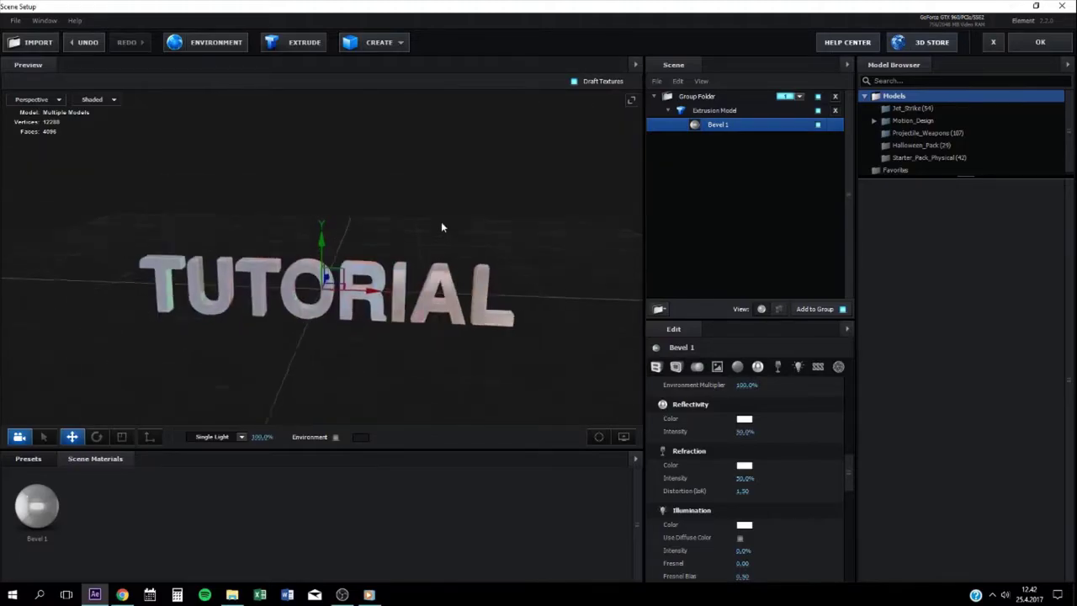
click(1041, 42)
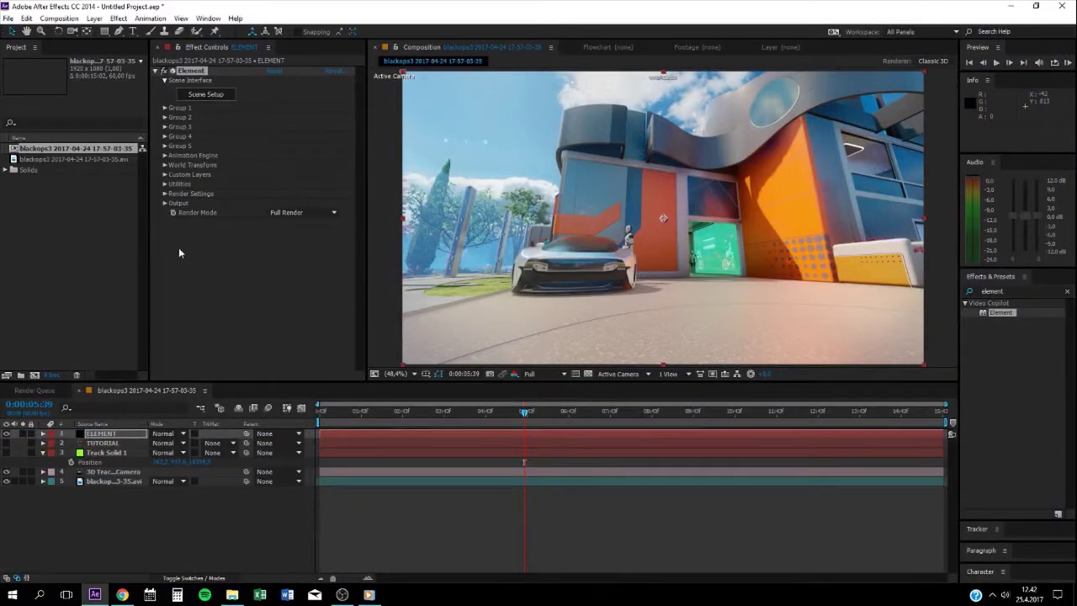
- Set Group 1's Particle Replicator Position XY to -162 and 416,6, matching Track Solid 1
click(104, 453)
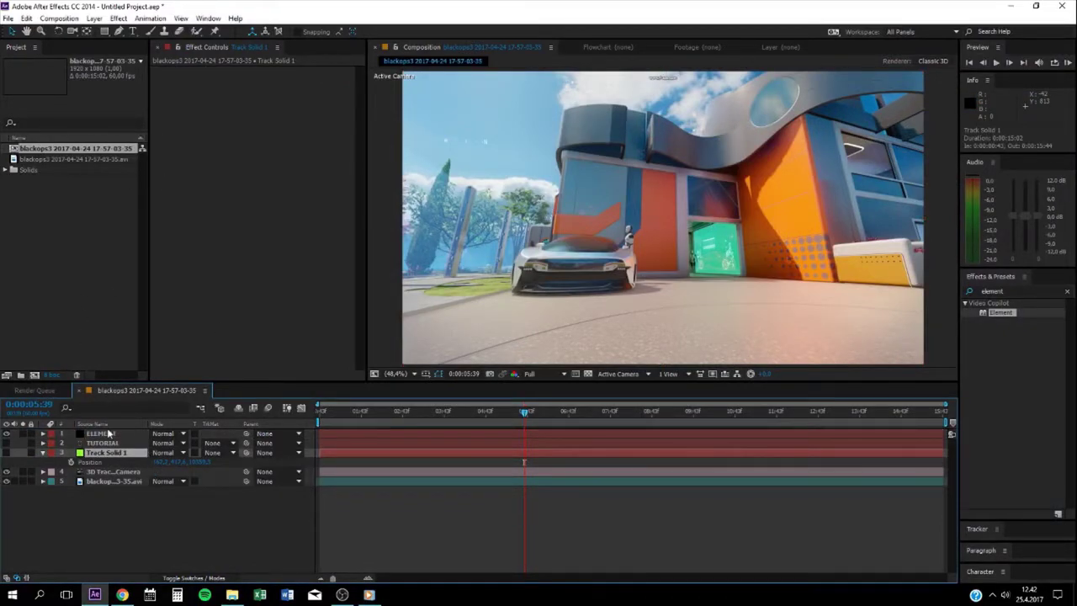
click(105, 434)
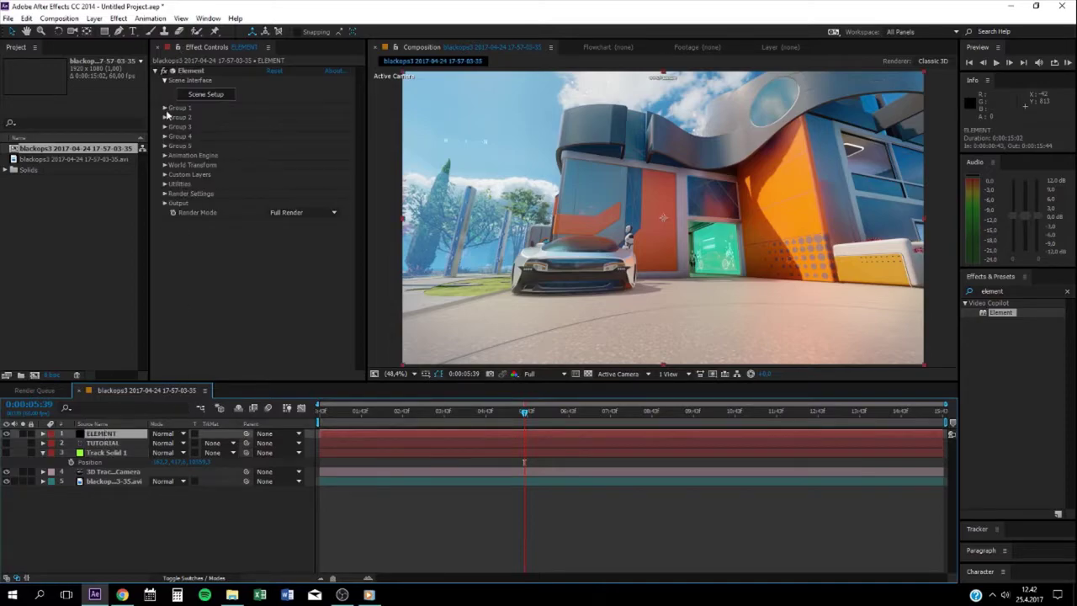
click(165, 109)
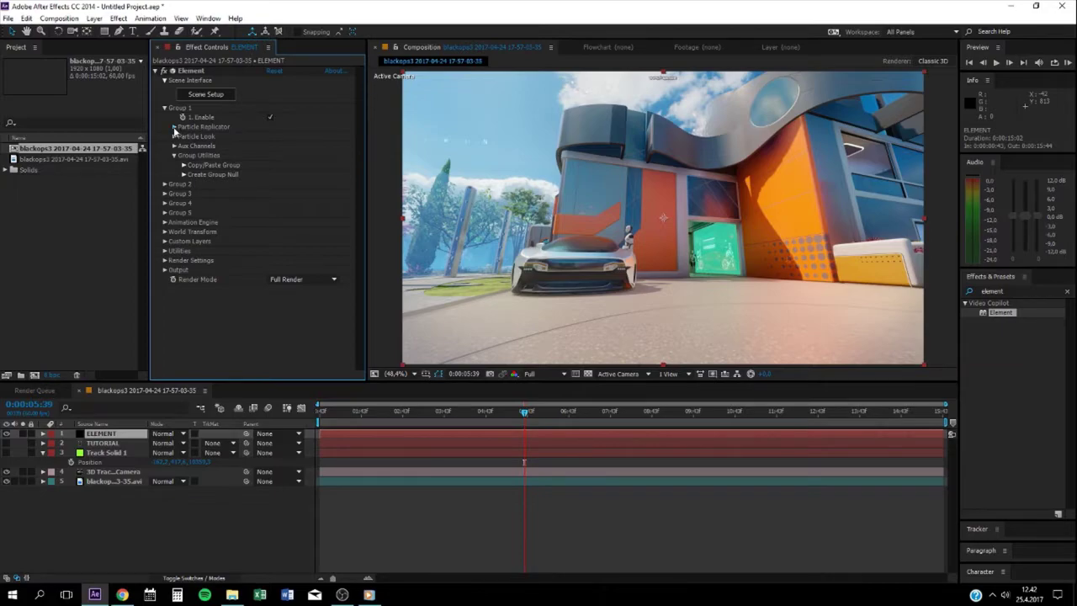
click(174, 127)
click(291, 154)
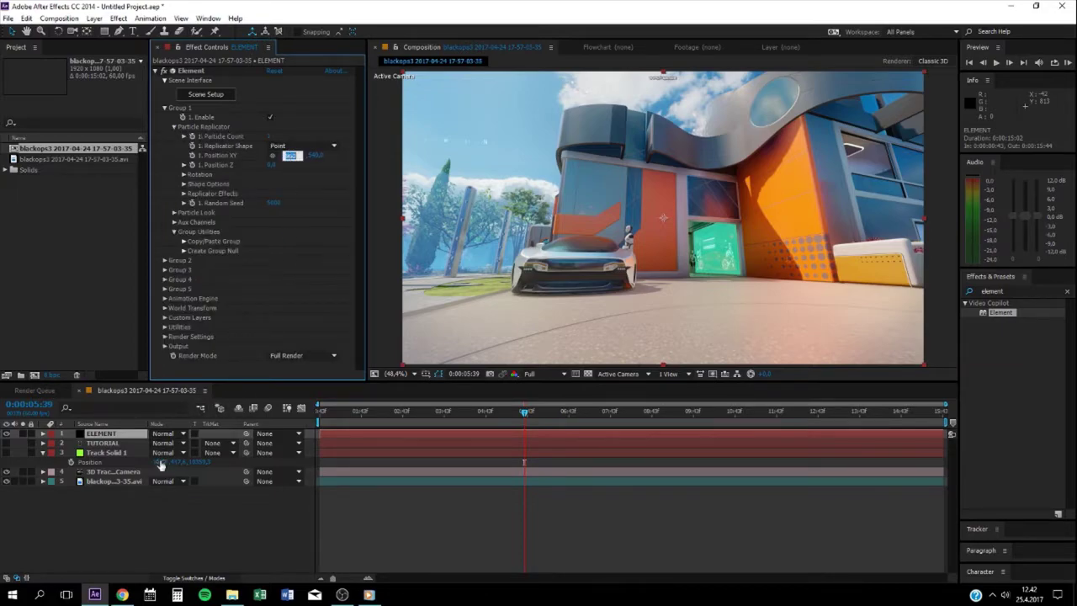
text(-162)
key(Return)
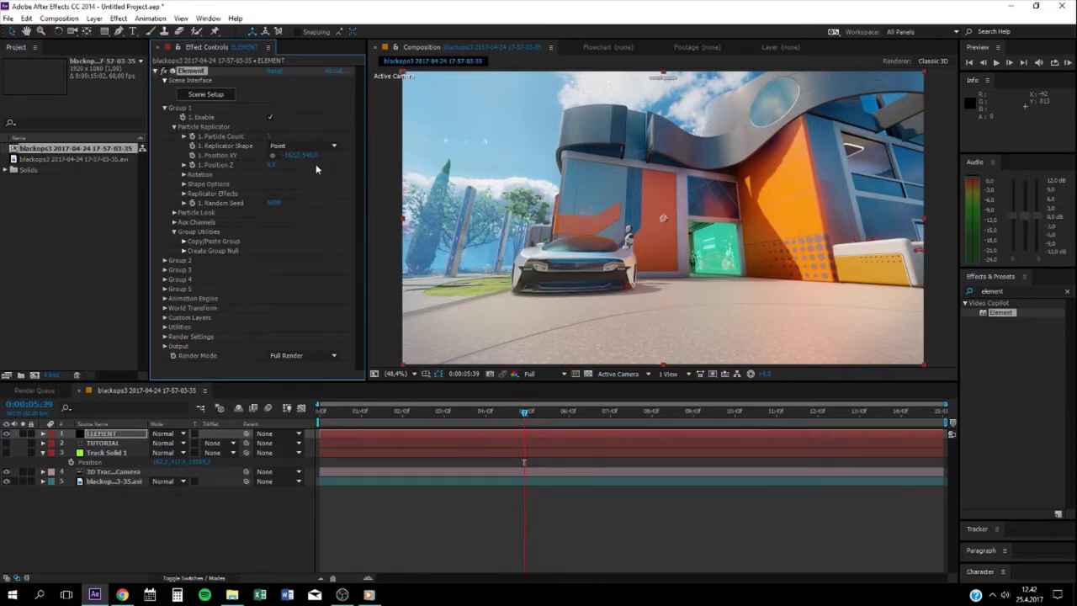
click(311, 155)
text(416,6)
key(Return)
- Set the Particle Replicator's Position Z to 80
click(271, 164)
key(Return)
click(280, 165)
text(80)
key(Return)
- Adjust Group 1's Particle Look particle size, scrubbing from 10 to 13, then entering 7
click(173, 214)
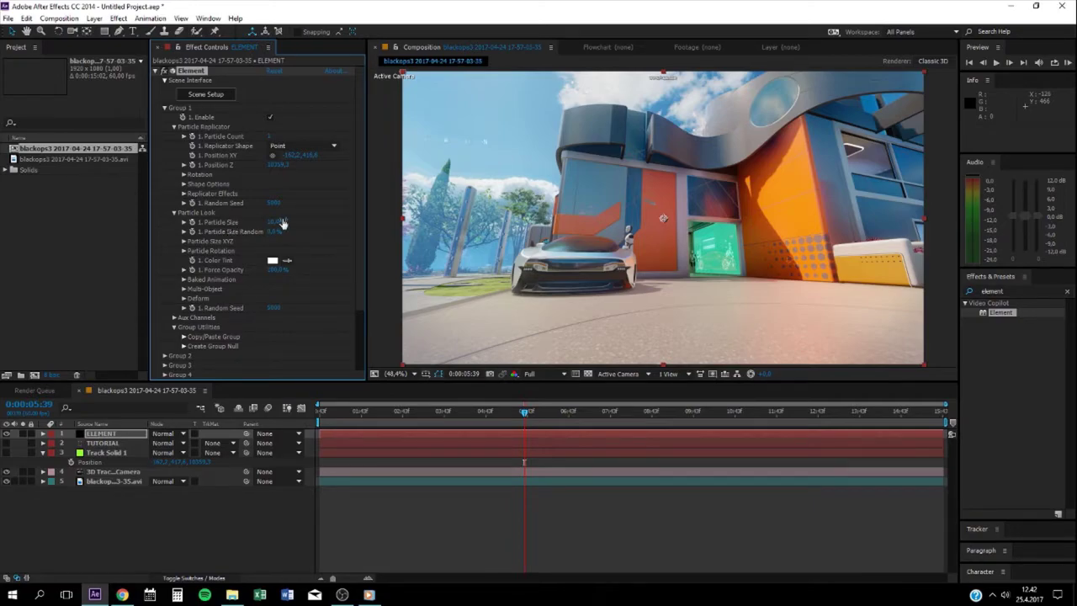
drag(276, 222, 335, 213)
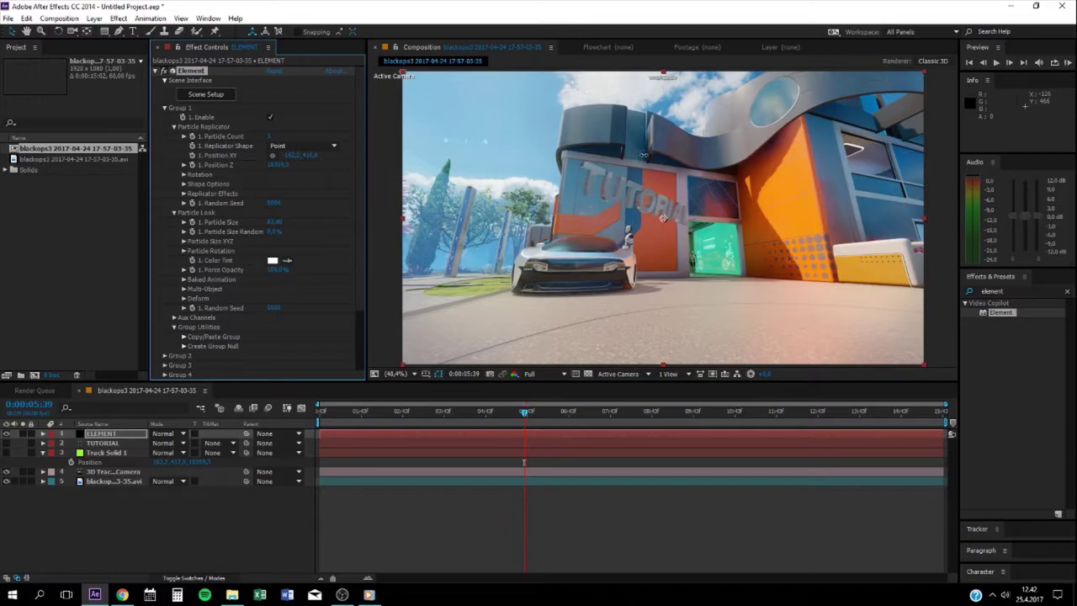
click(277, 222)
text(75)
key(Return)
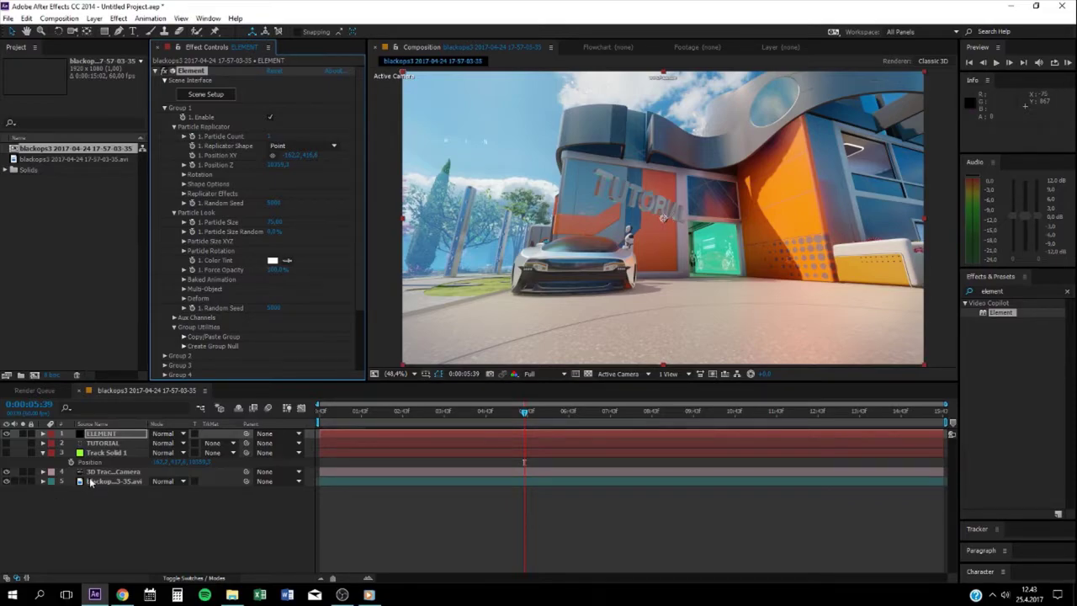
- Check Track Solid 1's rotation, then set the ELEMENT layer's Group 1 X rotation to 344°
click(102, 453)
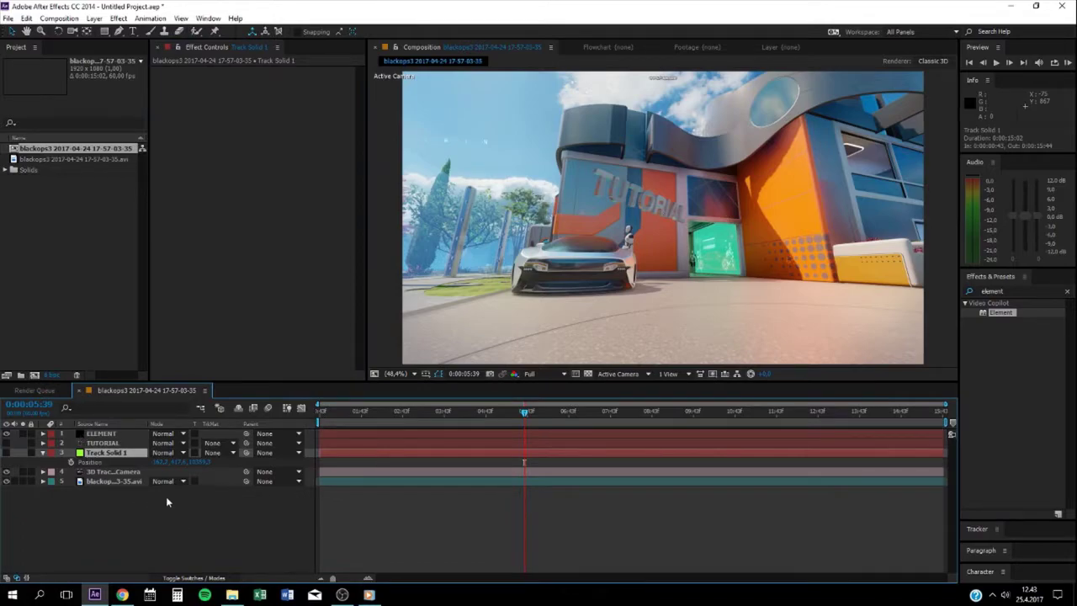
key(r)
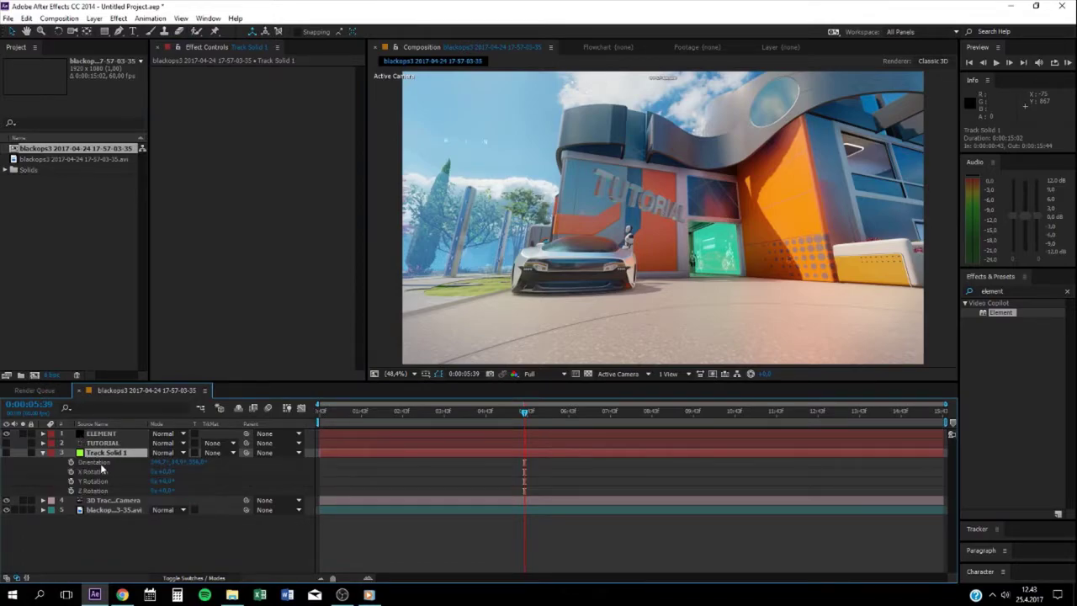
click(109, 433)
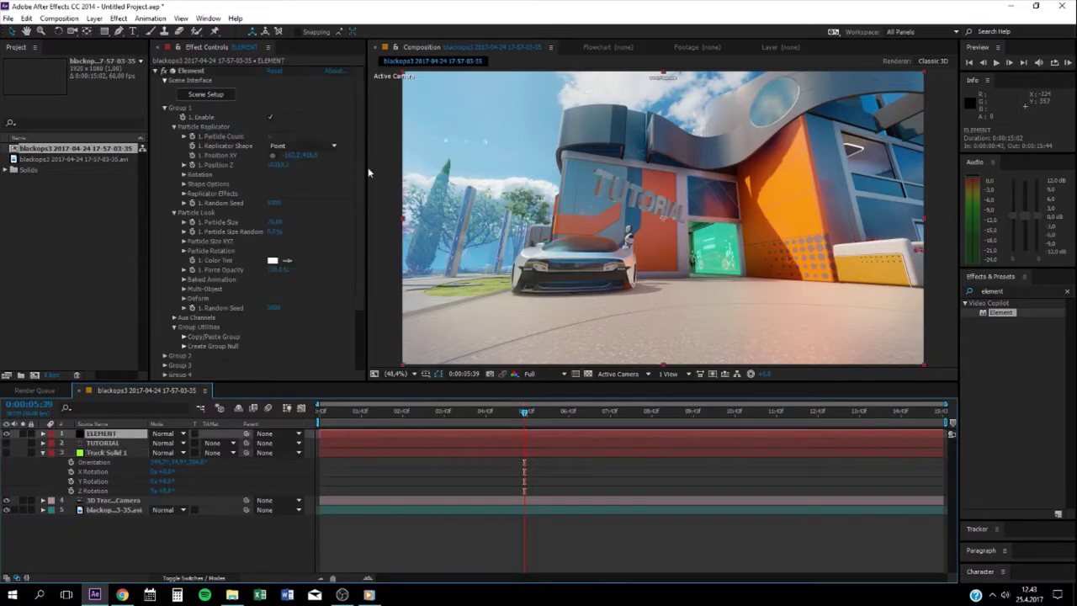
click(175, 213)
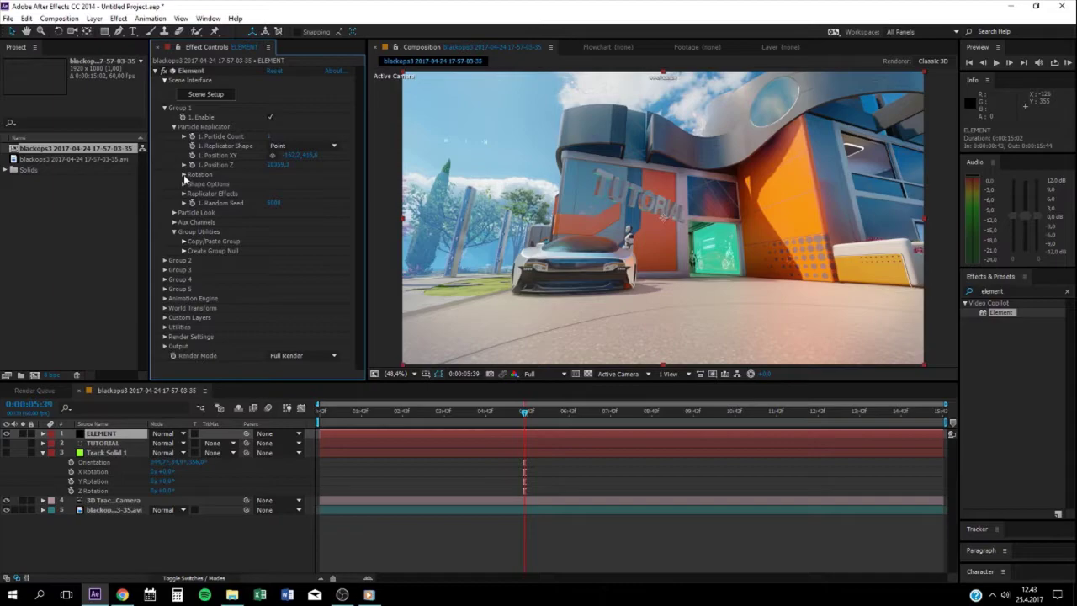
click(184, 174)
click(282, 183)
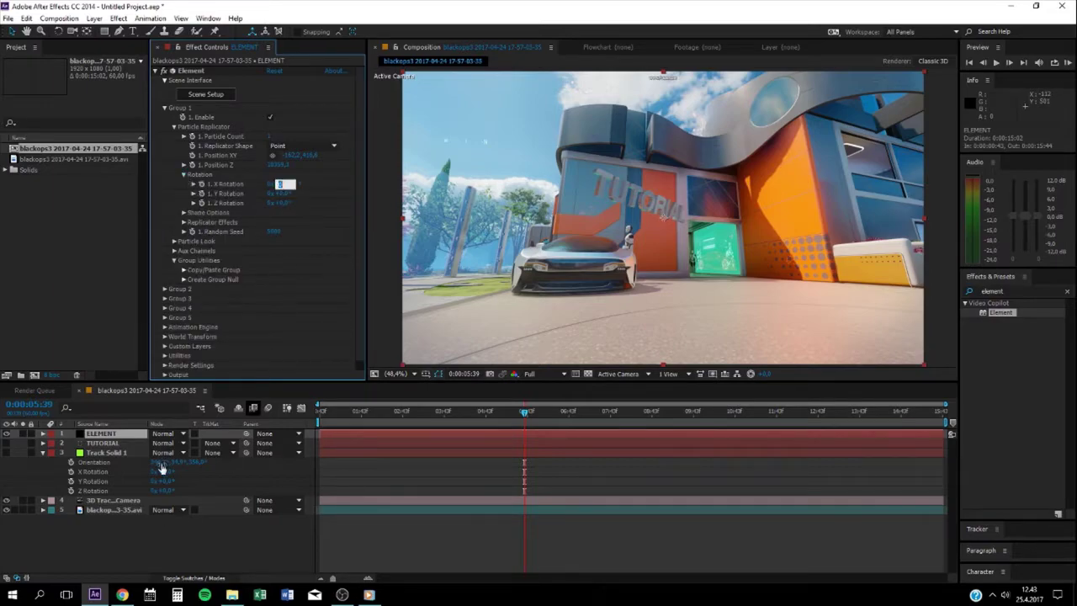
text(344)
key(Return)
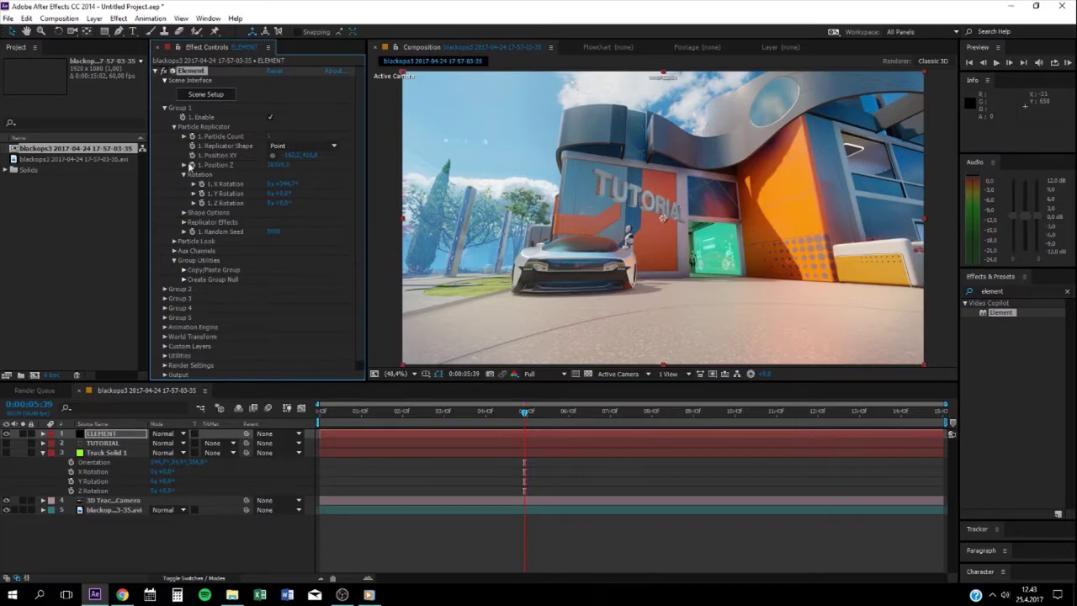
- Set the Group 1 Y rotation to 34° and level the Z rotation at 0°
click(284, 193)
text(34)
key(Return)
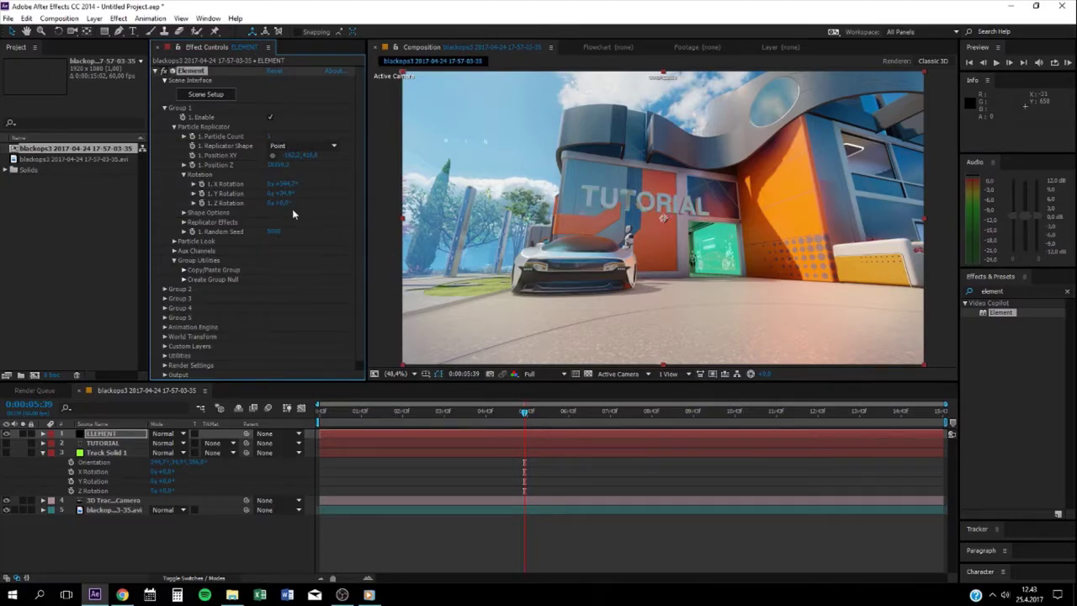
click(284, 203)
text(356,)
key(Return)
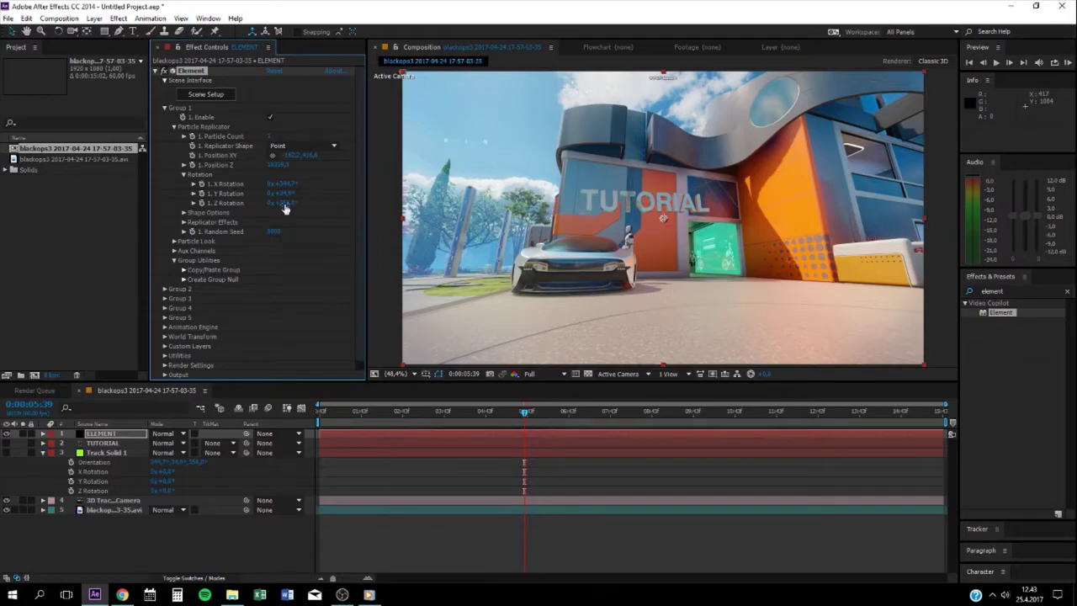
drag(292, 203, 292, 203)
click(292, 202)
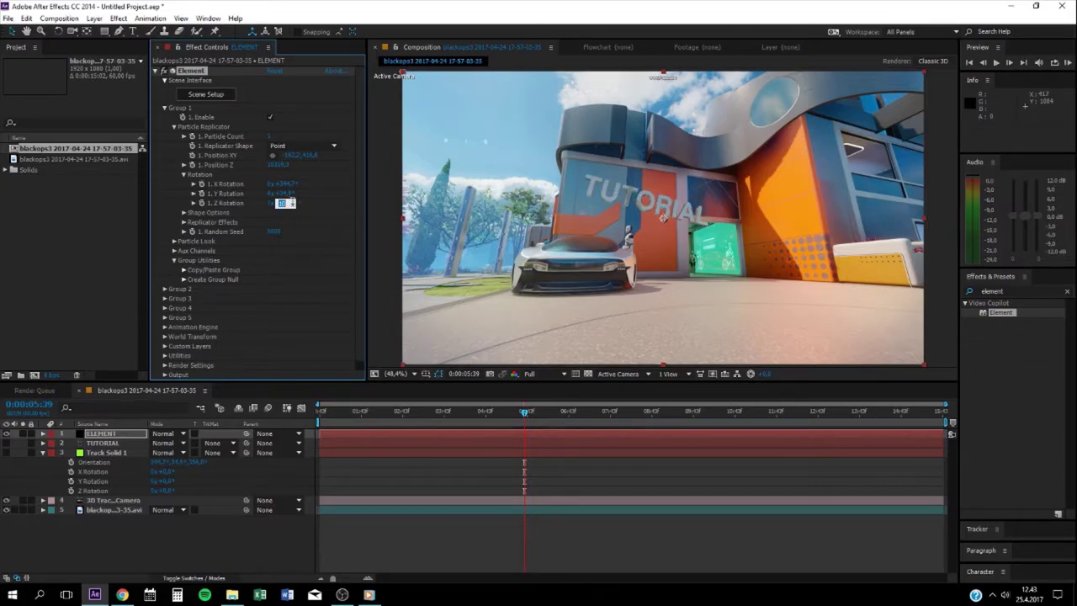
text(0)
key(Return)
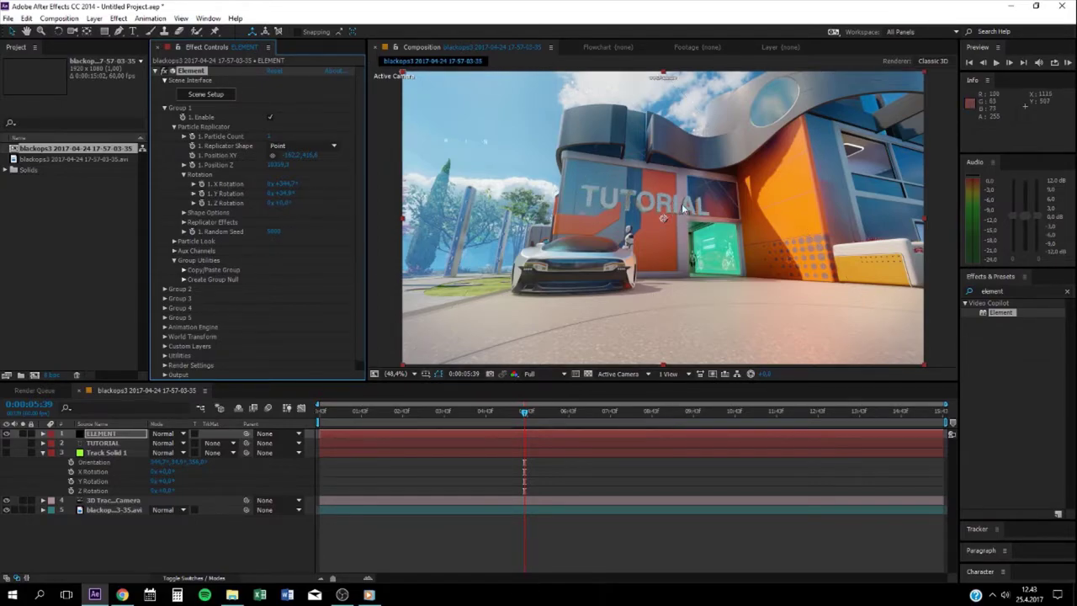
- Scrub through the clip to confirm TUTORIAL stays flat on the wall
click(318, 414)
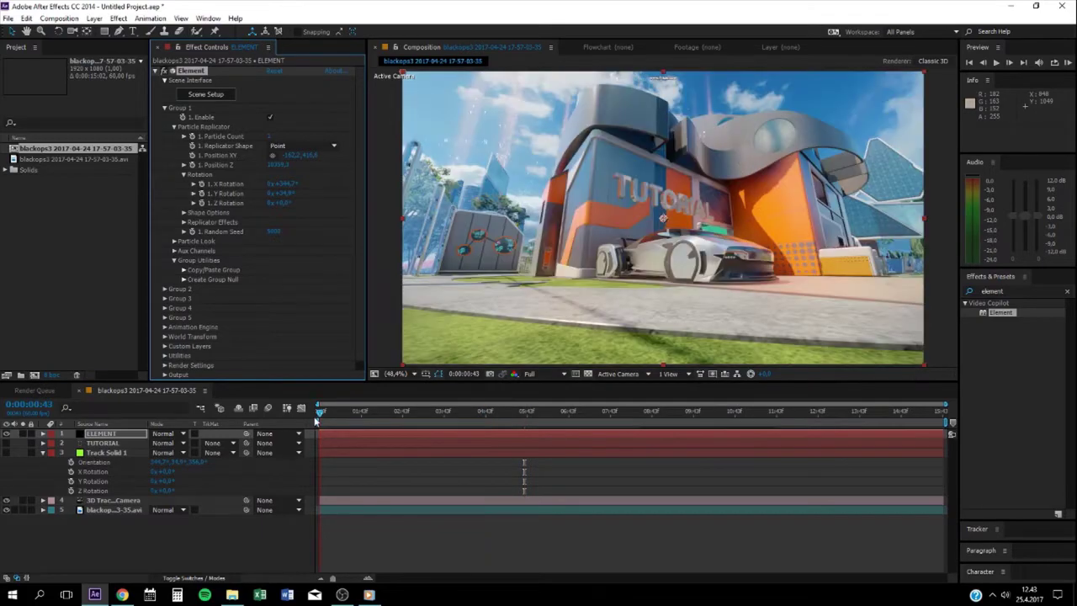
drag(336, 415, 914, 432)
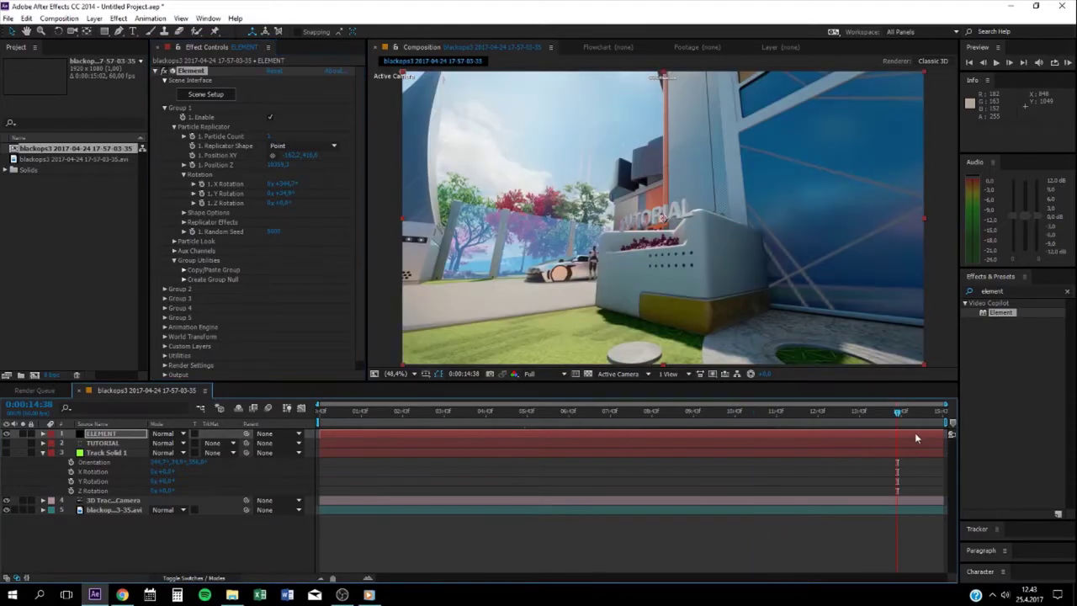
drag(847, 415, 479, 446)
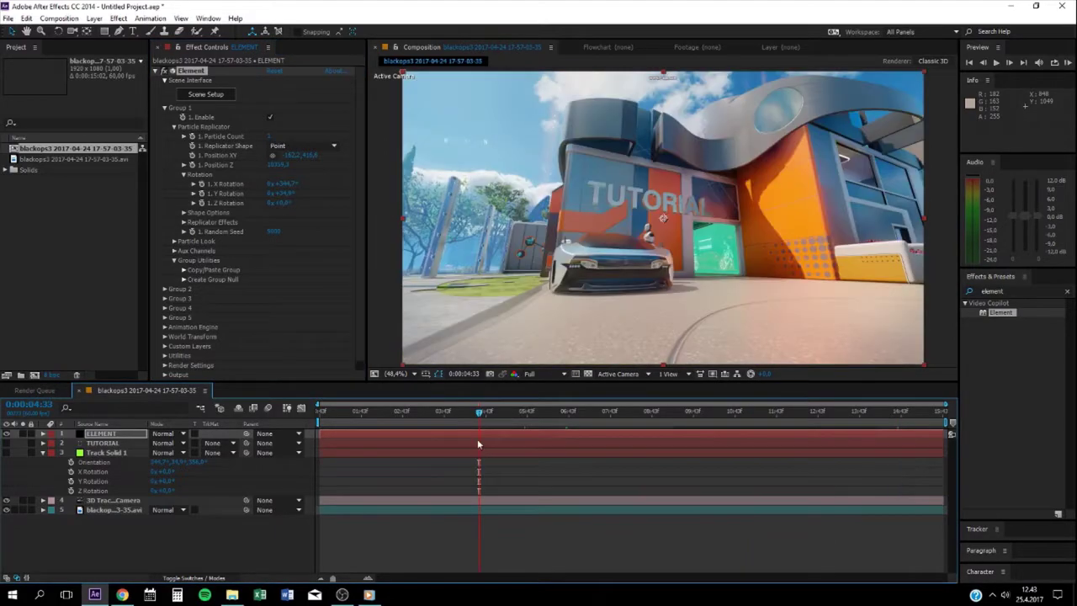
- Add the Natural lighting preset in Element's Render Settings > Lighting
click(165, 109)
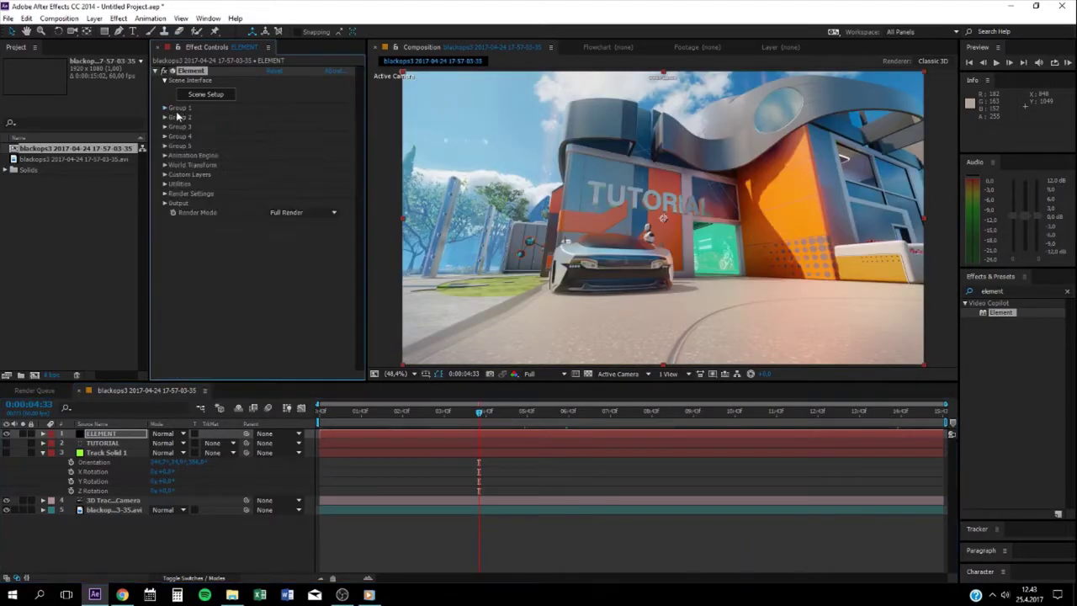
click(164, 194)
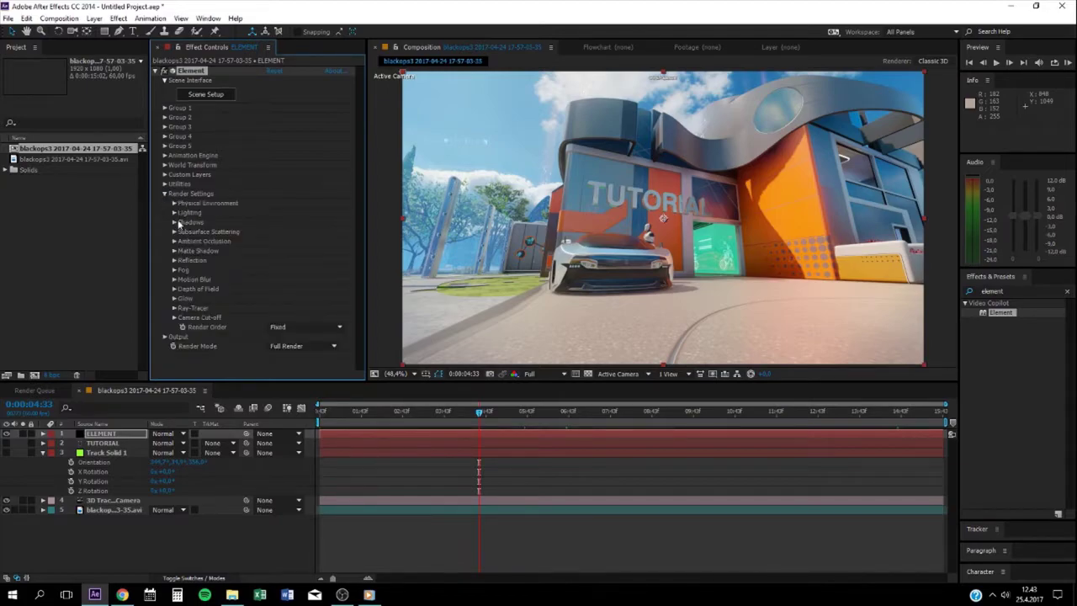
click(175, 213)
click(302, 242)
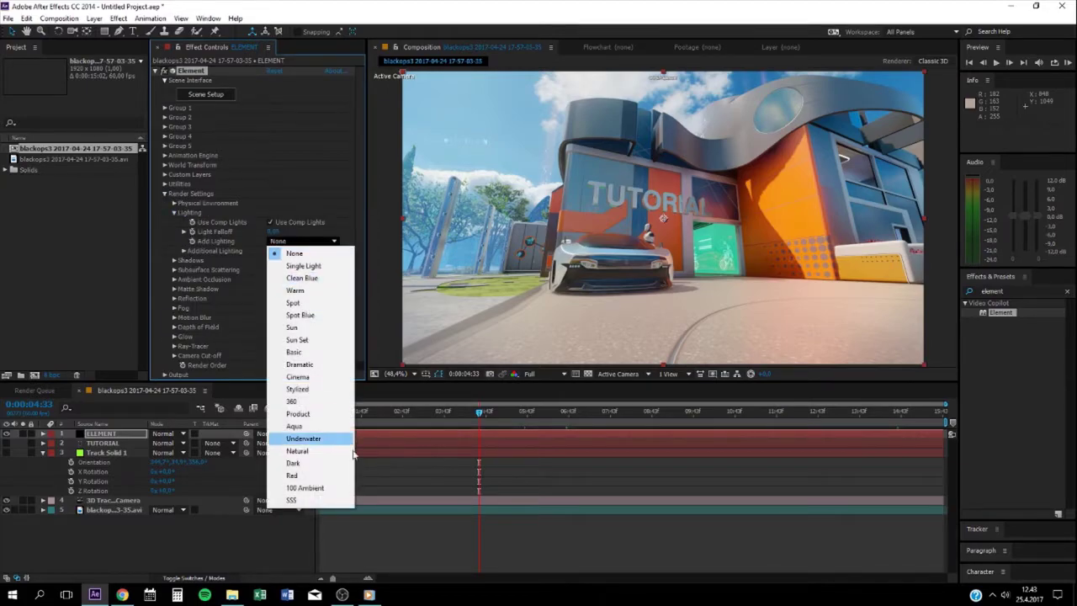
click(298, 451)
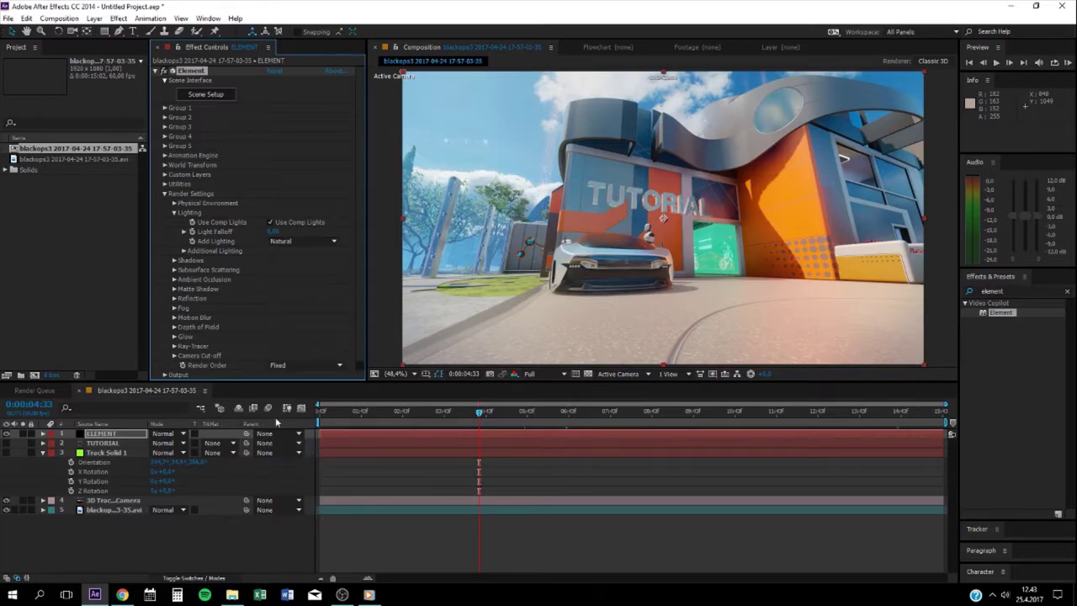
- Rotate the additional light about 17° on X and adjust its Z rotation
click(183, 251)
click(194, 270)
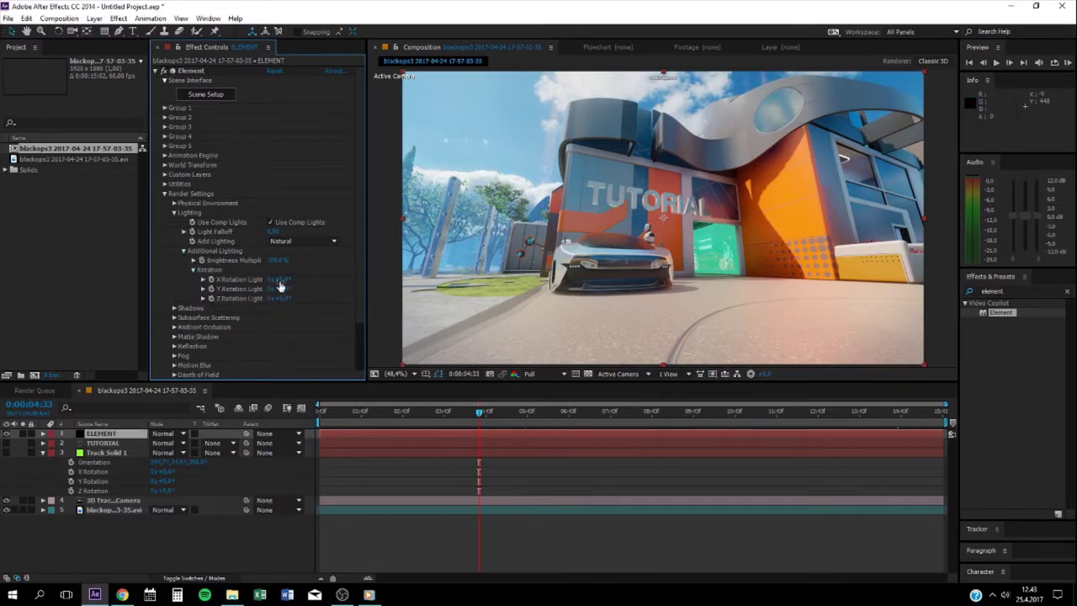
drag(278, 279, 333, 273)
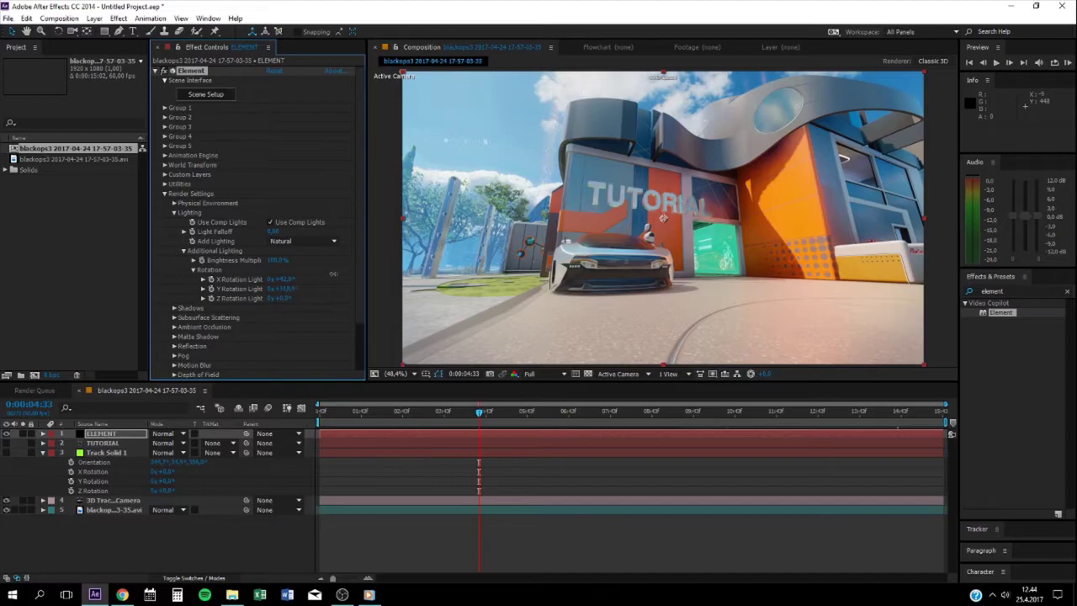
drag(283, 299, 349, 294)
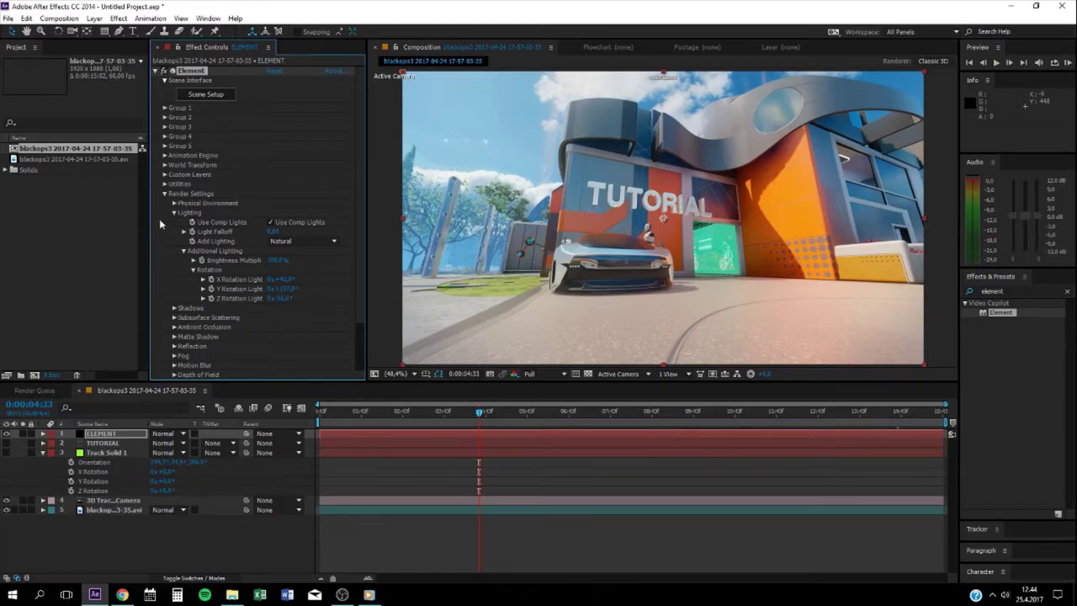
- Edit the SSAO Intensity and Radius and set SSAO Distribution to 7,0
click(183, 251)
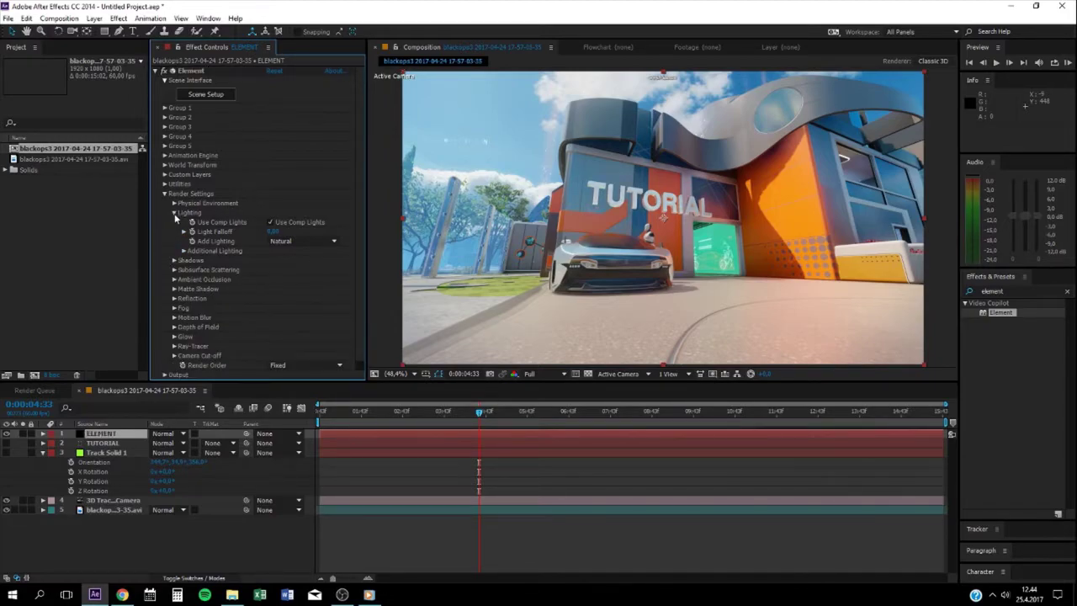
click(174, 215)
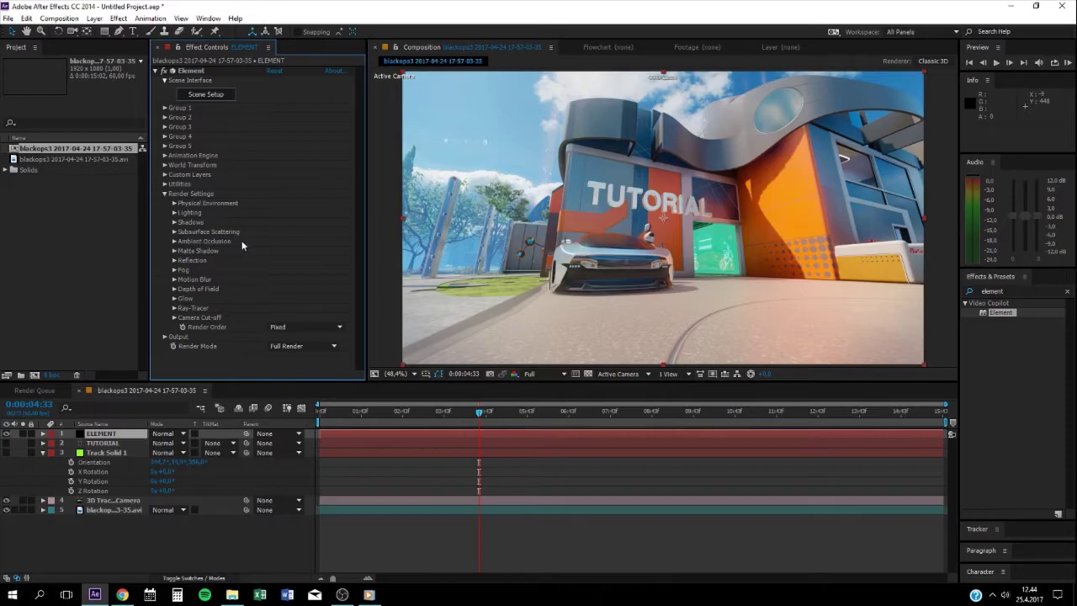
click(174, 242)
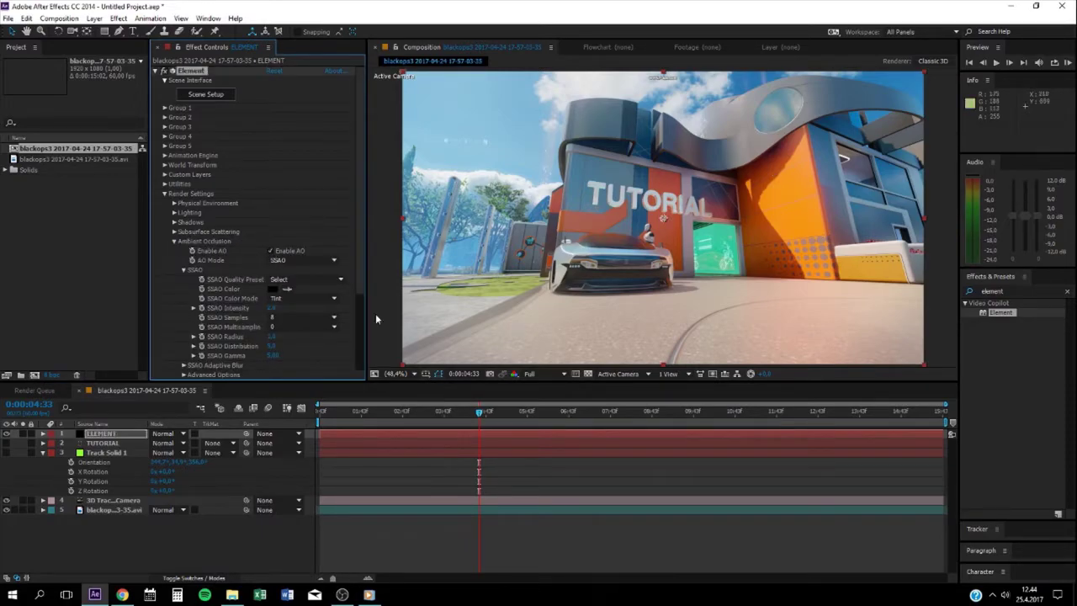
click(274, 308)
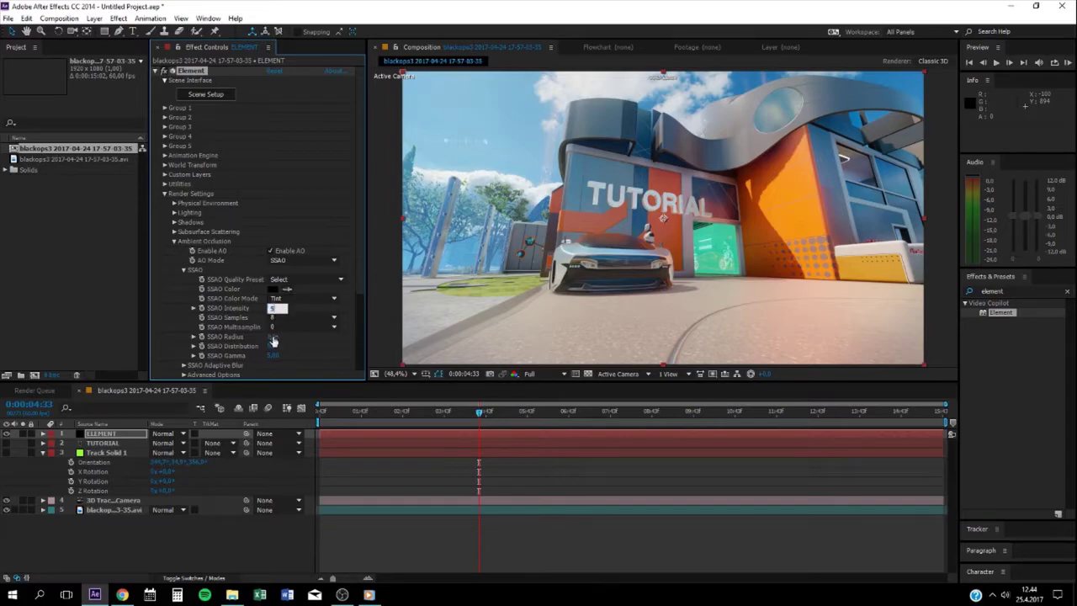
click(273, 338)
key(Return)
click(273, 346)
text(7)
key(Return)
- Set the SSAO Adaptive Blur Darken Pass to 0,20, then collapse the occlusion groups
scroll(202, 363, down, 1)
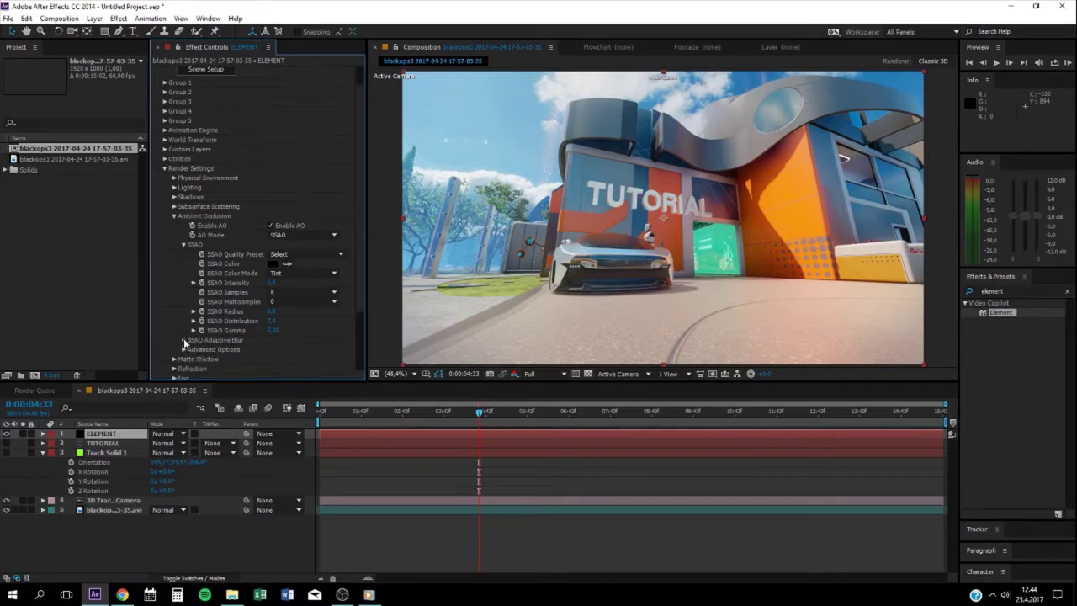
click(183, 342)
scroll(253, 345, down, 2)
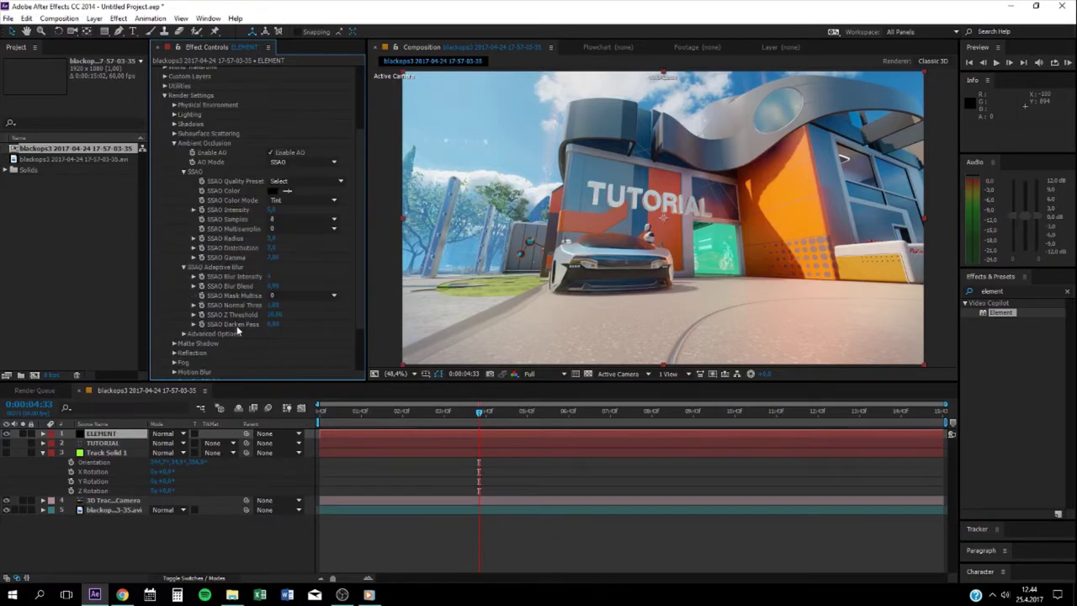
click(274, 323)
text(0,6)
key(Return)
click(270, 324)
text(0,2)
key(Return)
click(183, 171)
click(176, 166)
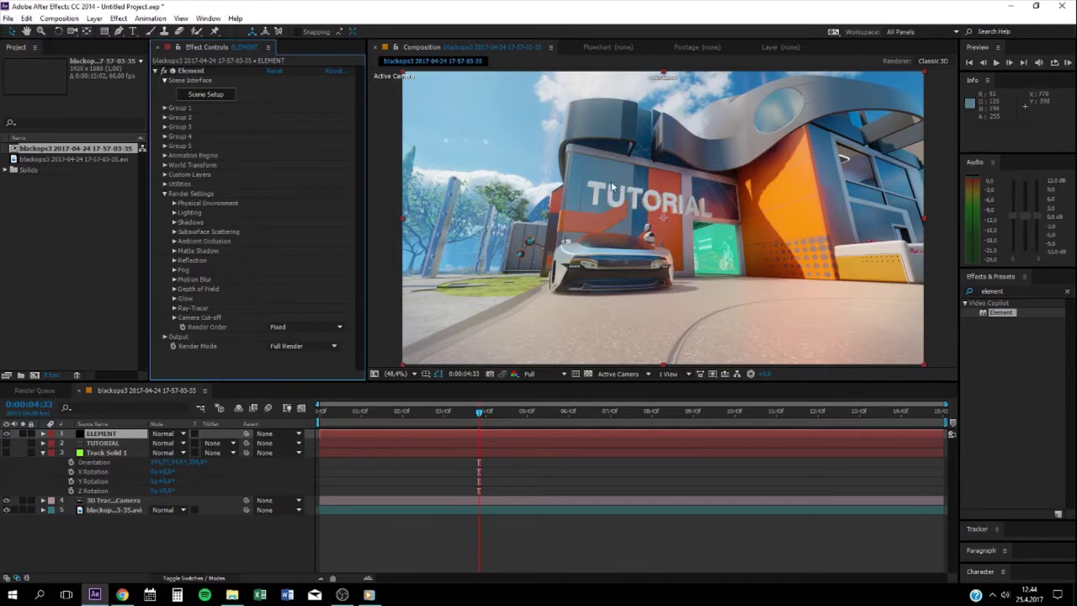
- Add a plane primitive to the Element 3D scene
click(205, 99)
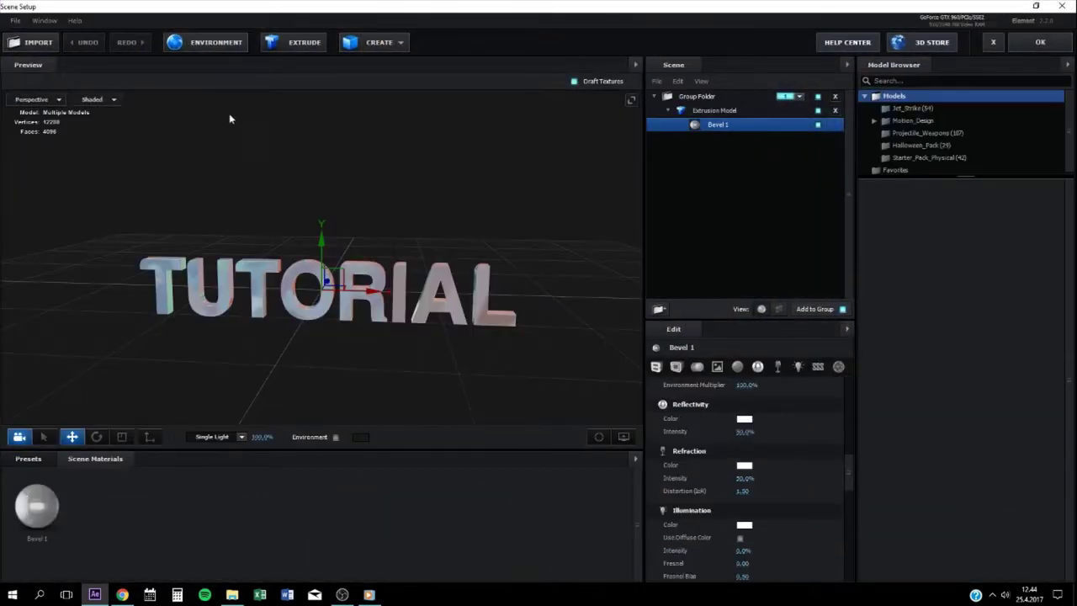
click(402, 42)
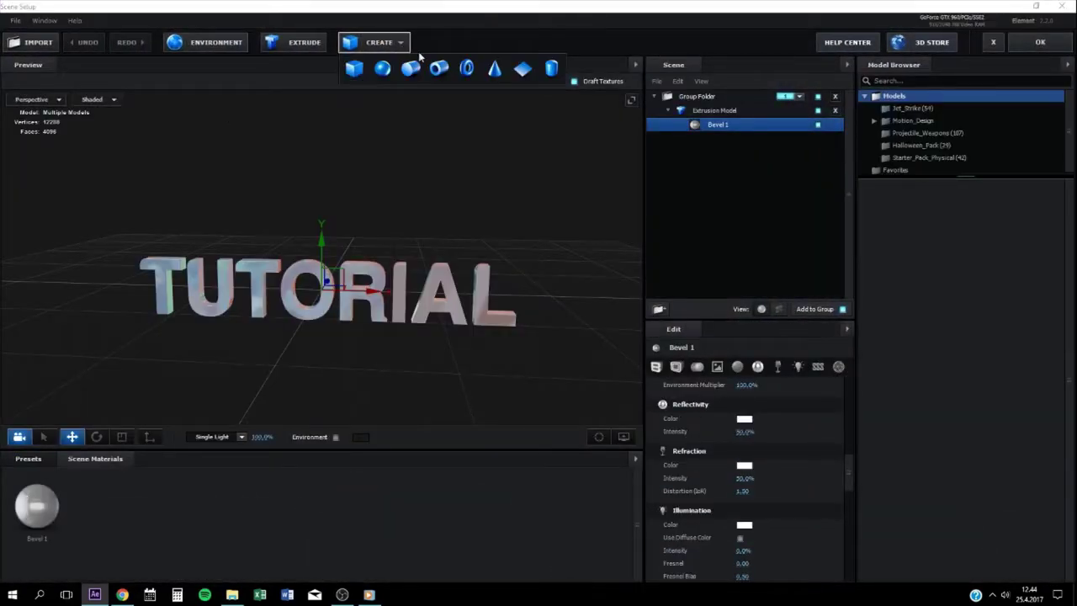
click(522, 69)
drag(522, 126, 524, 202)
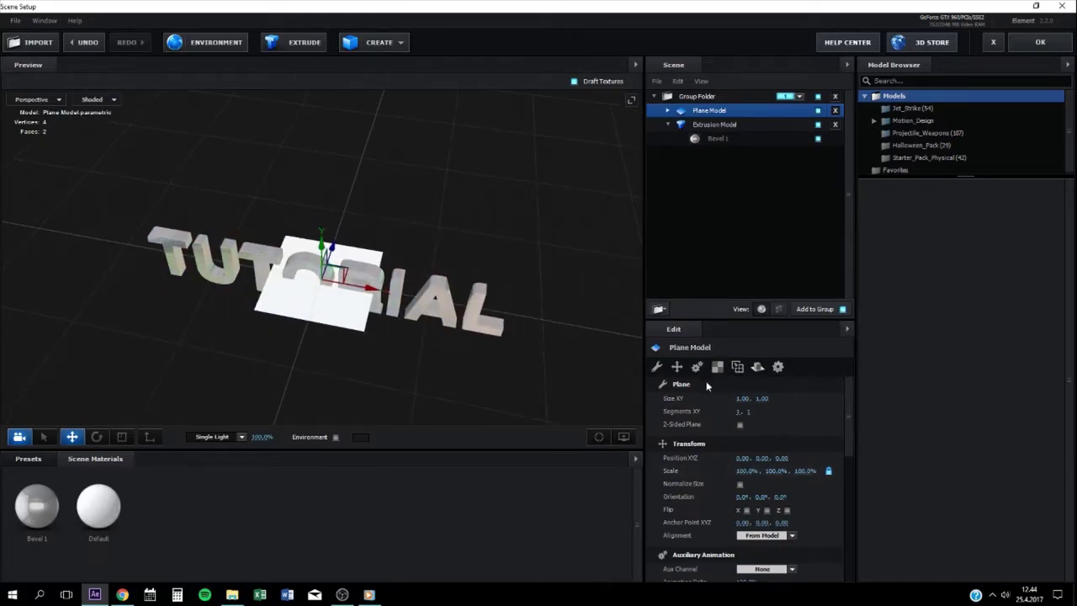
- Scrub the plane's size to about 3.95 by 1.94
drag(741, 398, 788, 378)
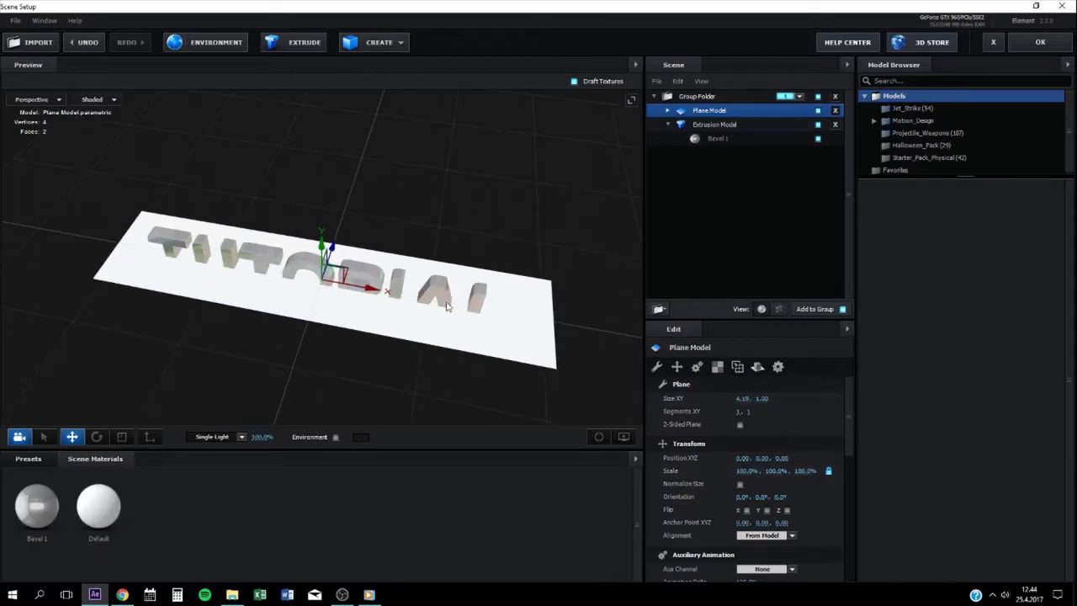
mouse_move(720, 409)
mouse_down()
mouse_move(690, 409)
mouse_move(720, 409)
mouse_up()
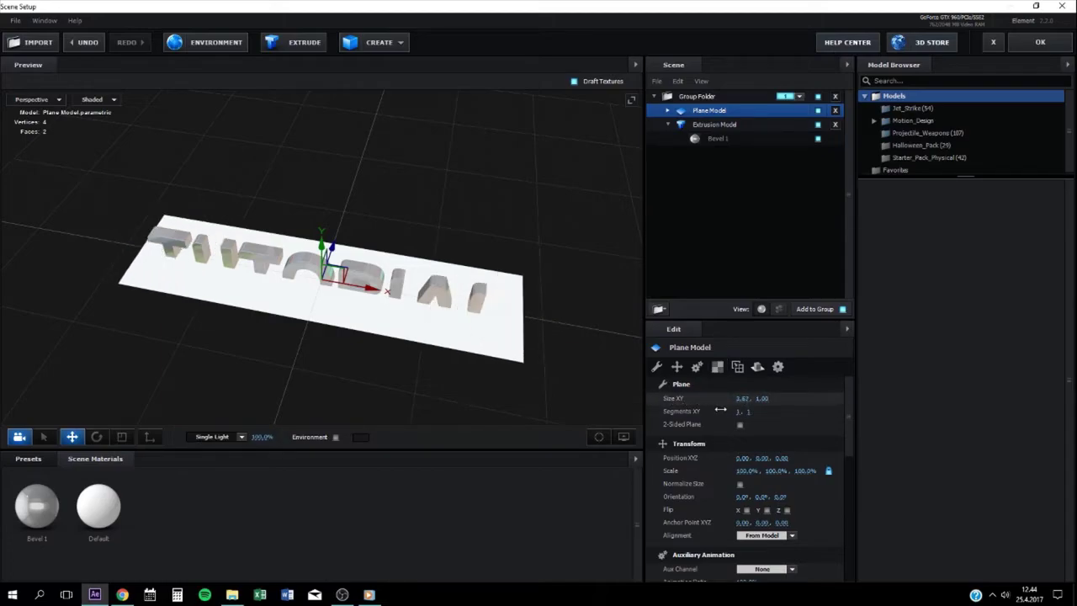
drag(408, 357, 402, 294)
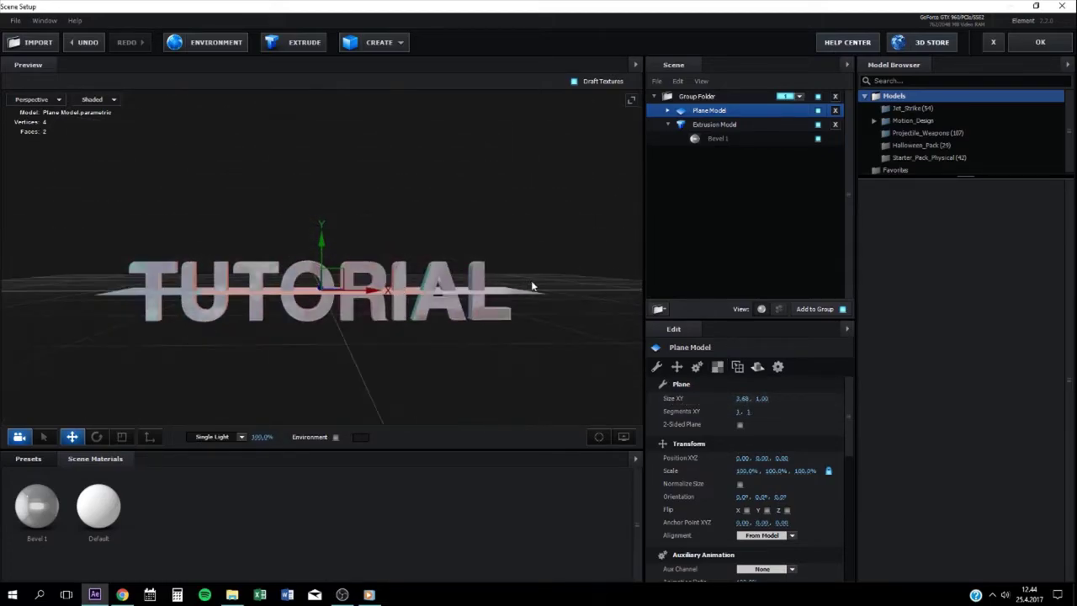
drag(225, 309, 229, 337)
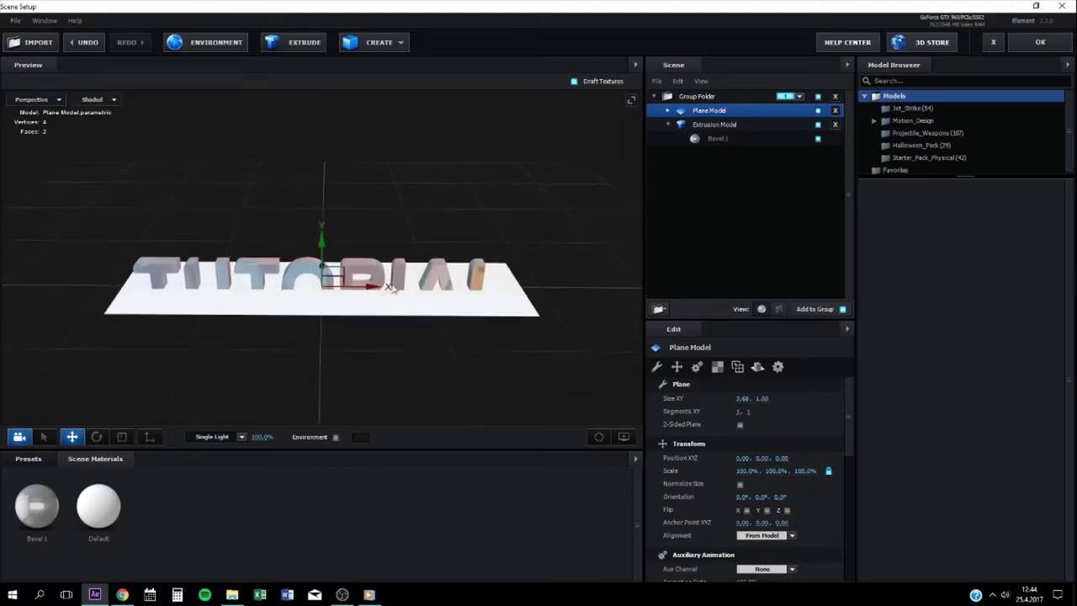
drag(683, 398, 695, 399)
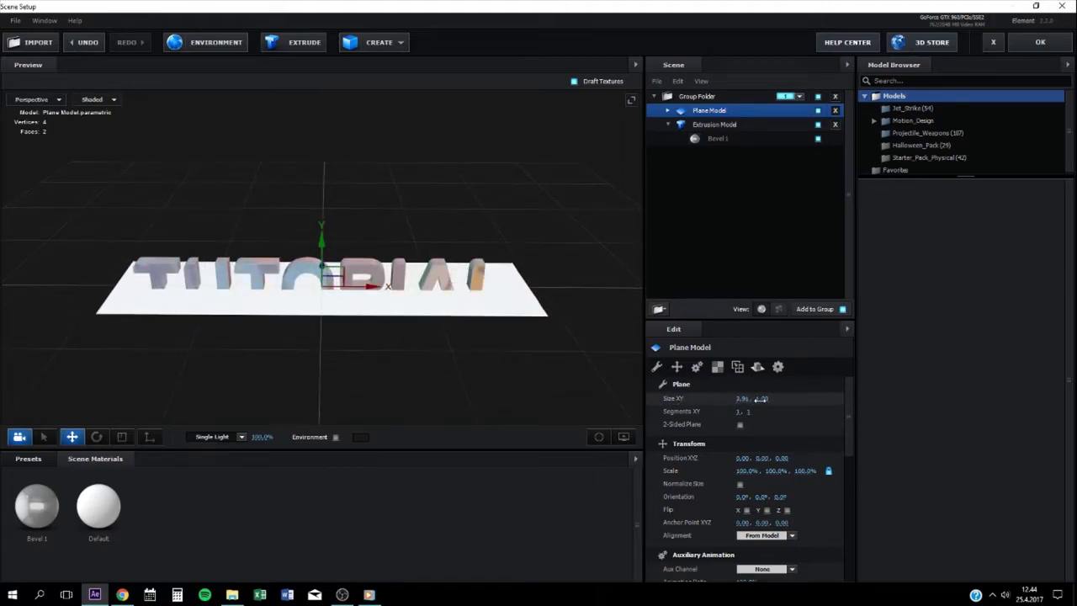
drag(404, 323, 405, 347)
drag(761, 397, 774, 398)
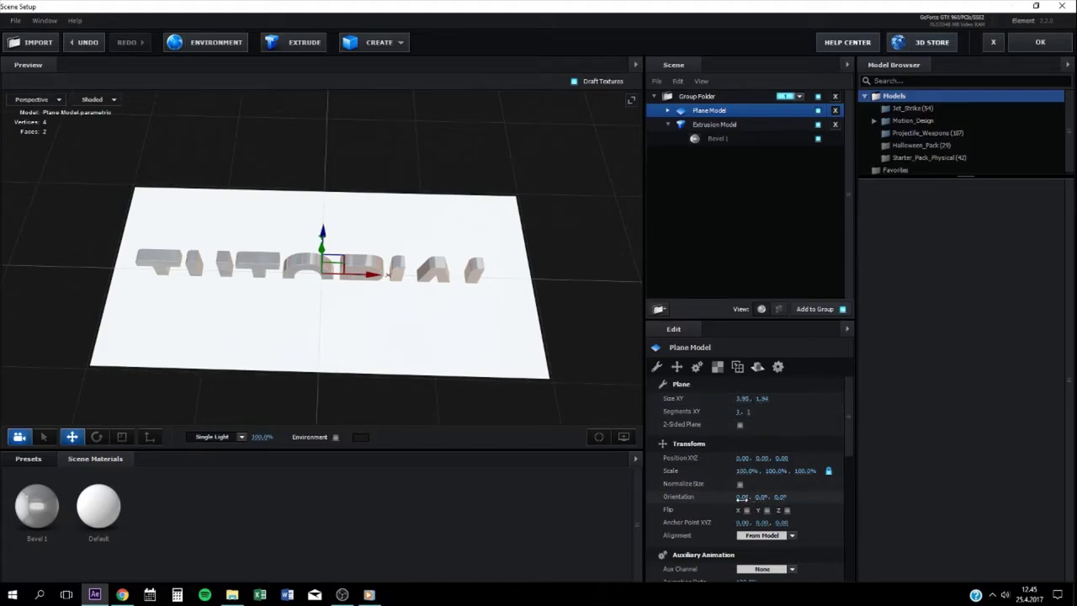
- Stand the plane upright with X orientation -90° and orbit to check its angle
click(741, 497)
text(-90)
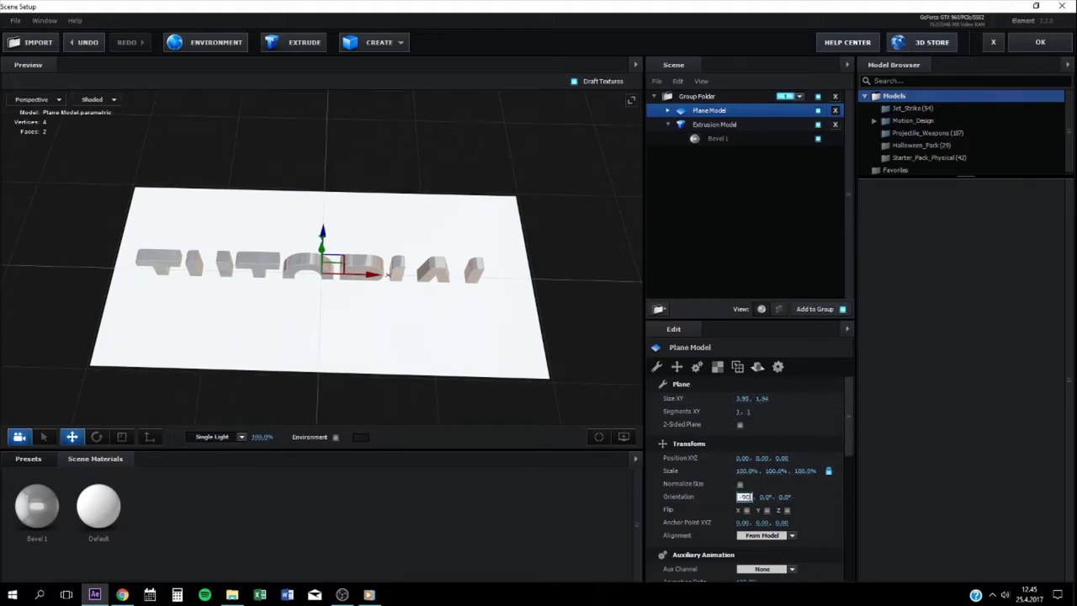
key(Return)
drag(266, 369, 193, 297)
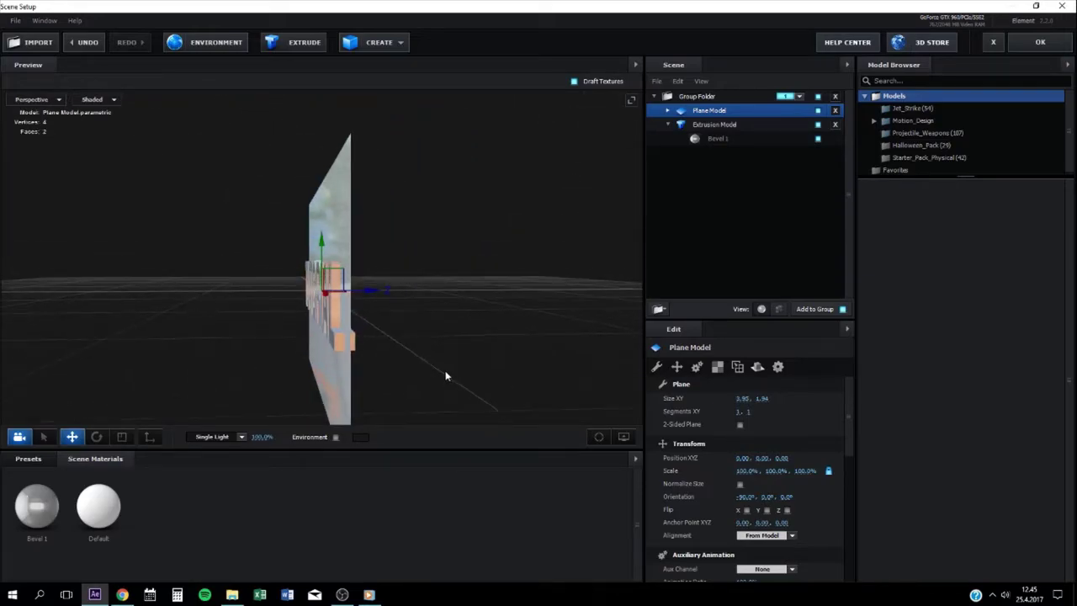
drag(446, 376, 440, 344)
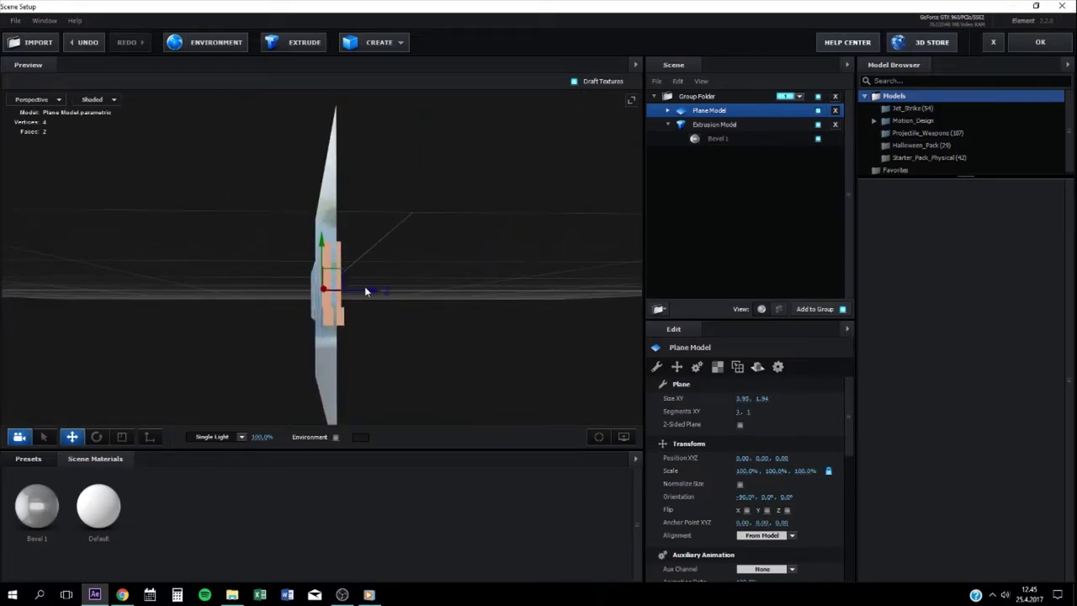
drag(366, 289, 406, 336)
drag(583, 238, 598, 283)
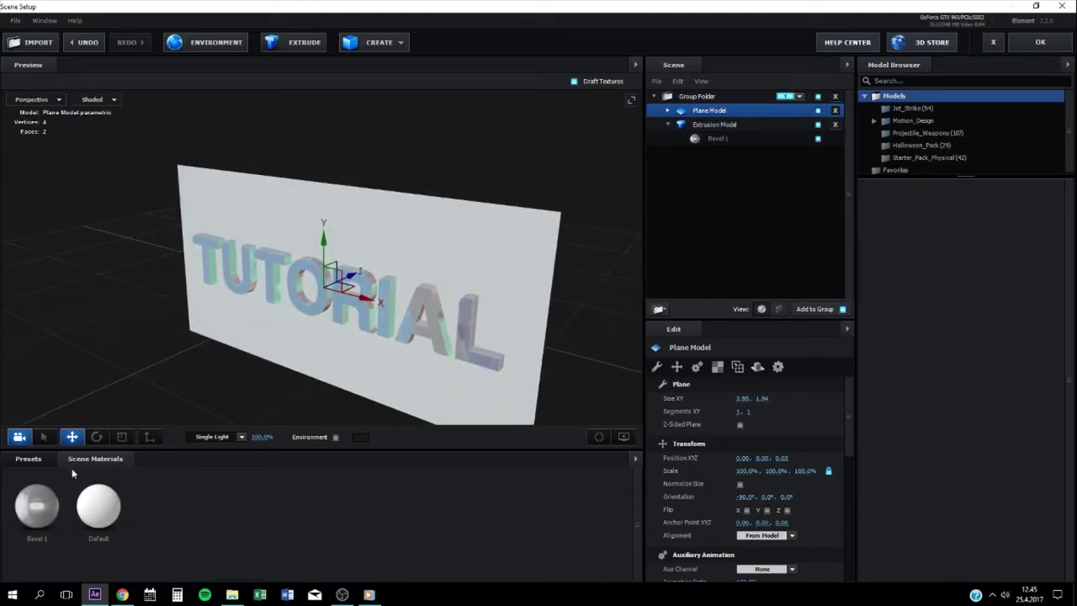
- Apply the Physical Matte_Shadow material to the plane and confirm the scene with OK
click(28, 459)
click(55, 523)
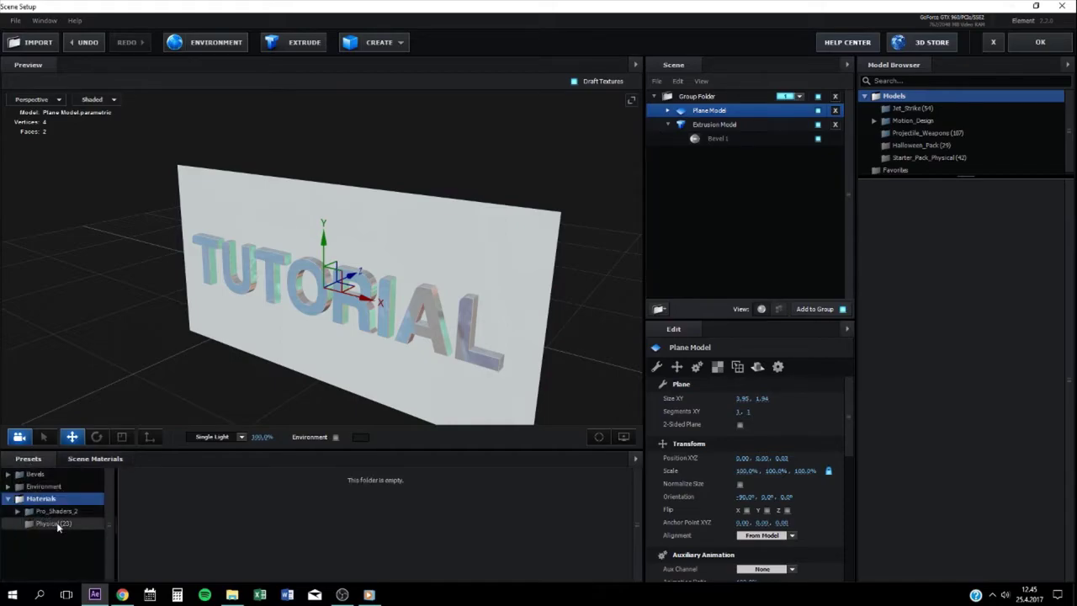
scroll(242, 500, down, 1)
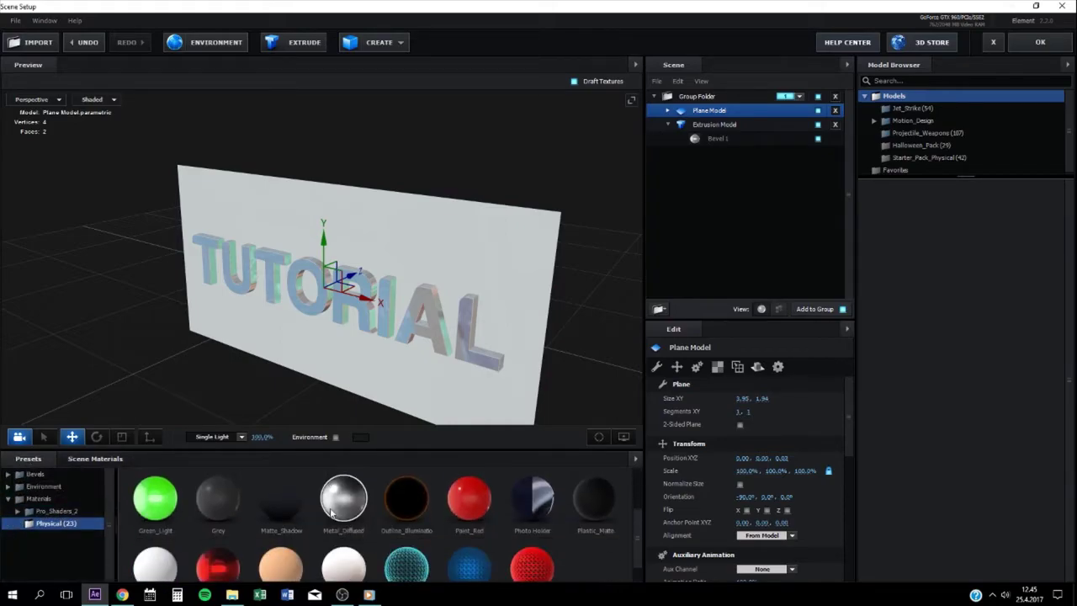
click(284, 515)
drag(471, 303, 506, 270)
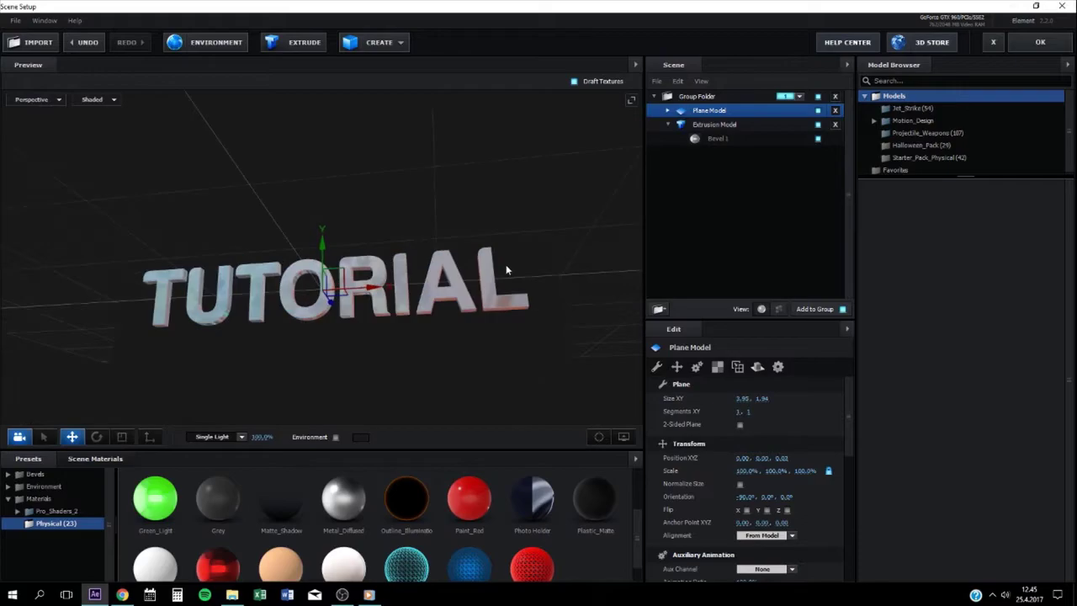
click(1040, 42)
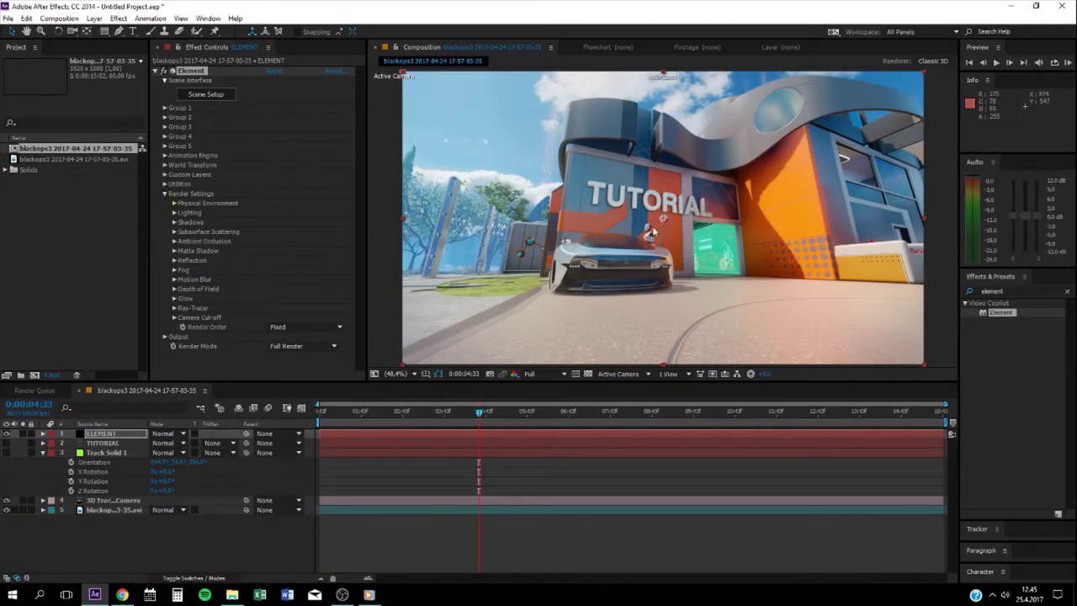
- Expand the Element layer's Ambient Occlusion > SSAO settings and set SSAO Distribution to 6,0
scroll(653, 231, up, 7)
scroll(650, 197, down, 4)
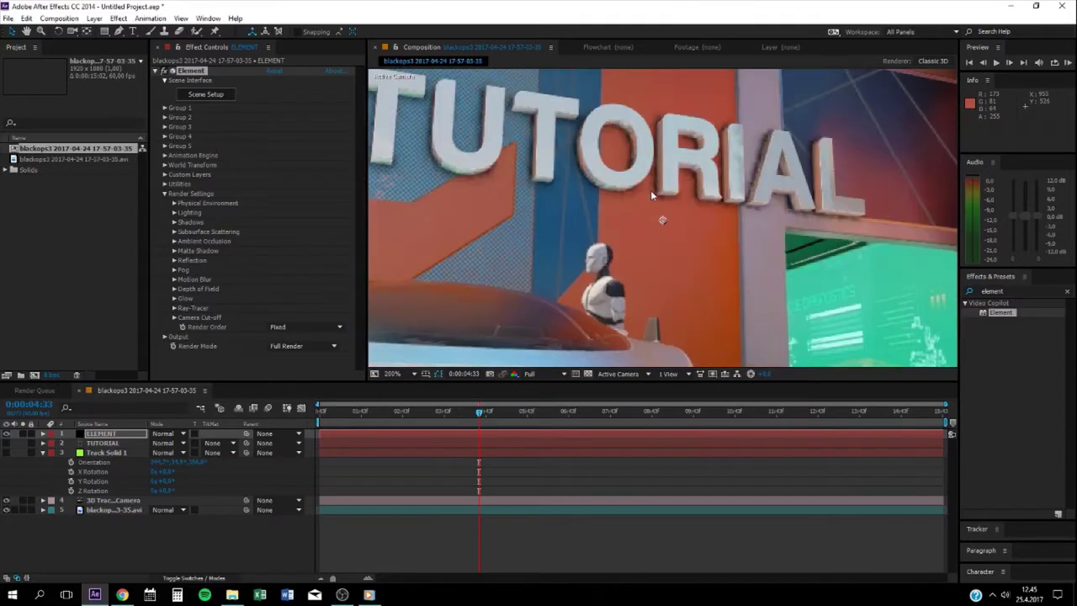
drag(446, 308, 461, 374)
key(g)
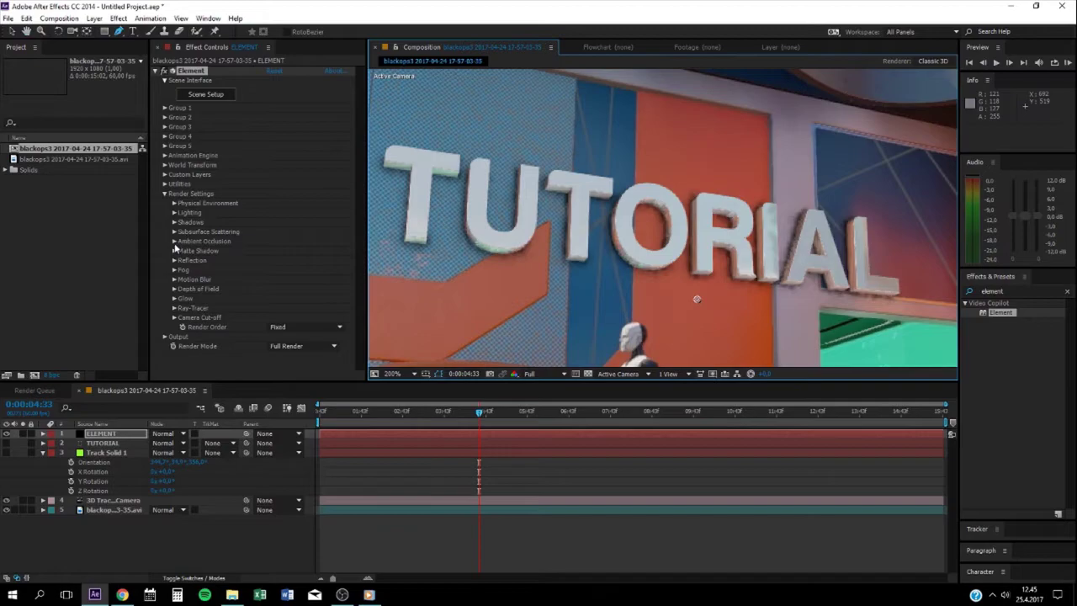
click(174, 242)
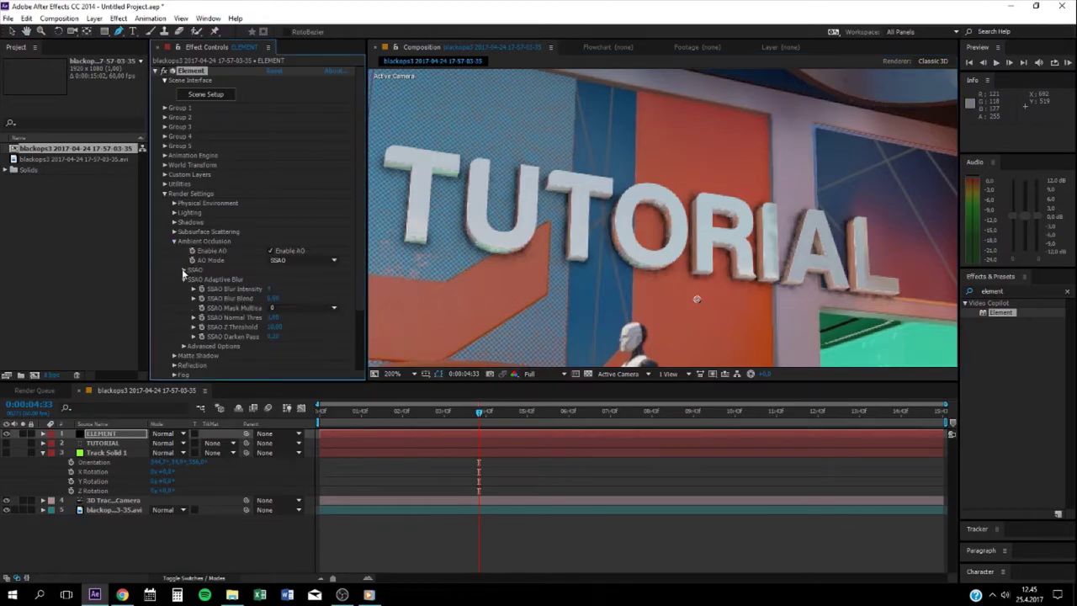
click(183, 270)
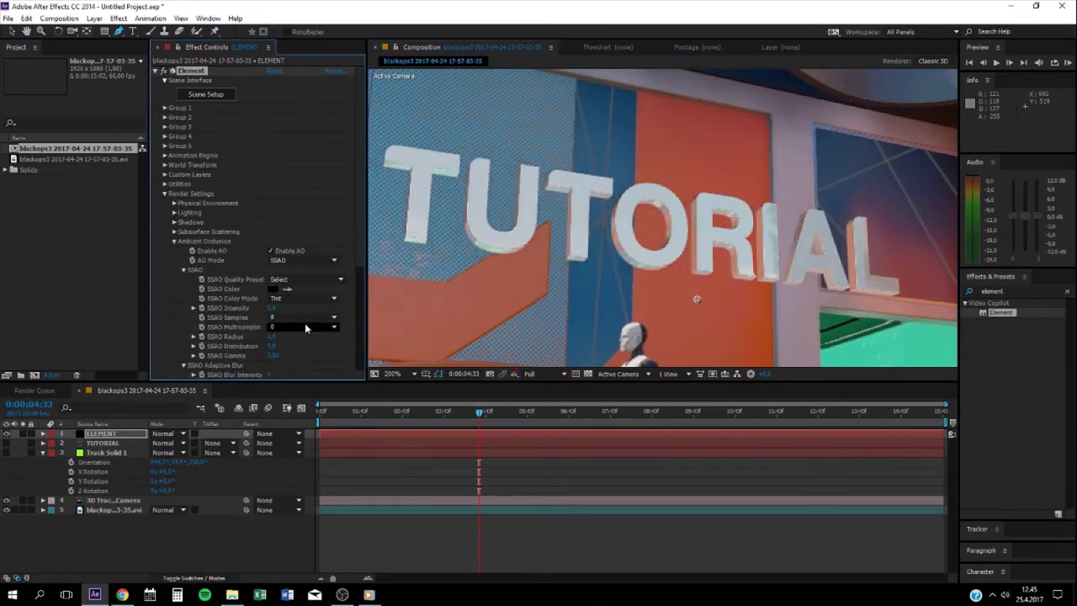
click(274, 309)
click(270, 337)
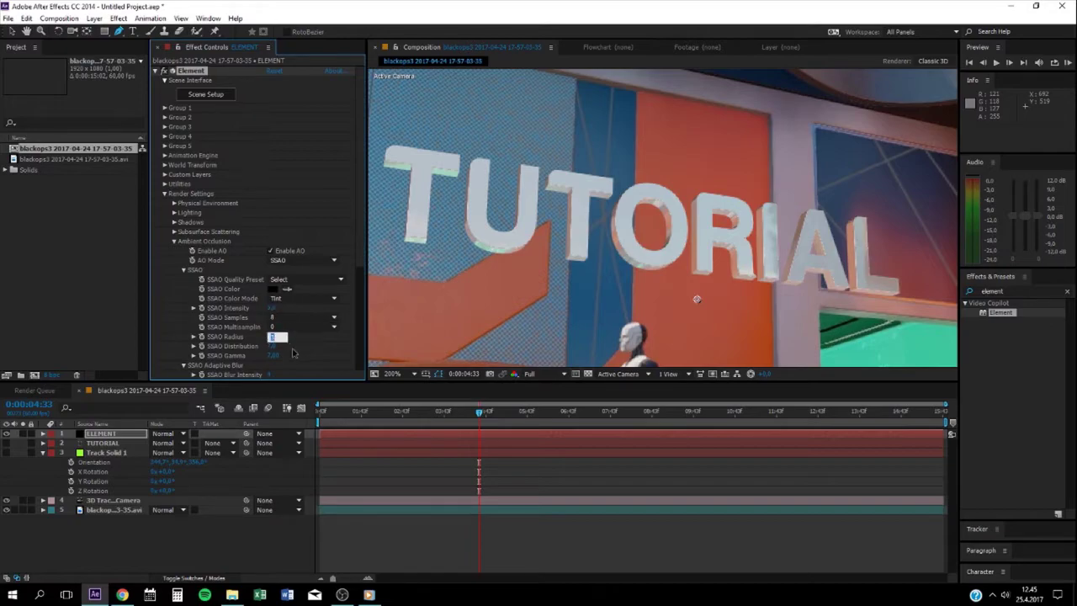
click(274, 347)
text(6)
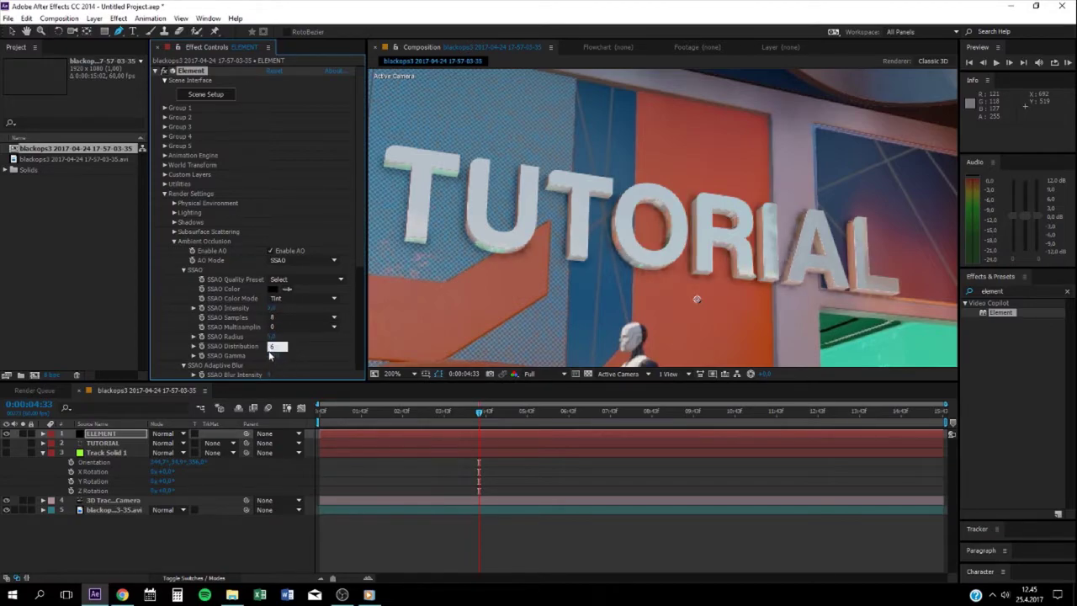
text(6)
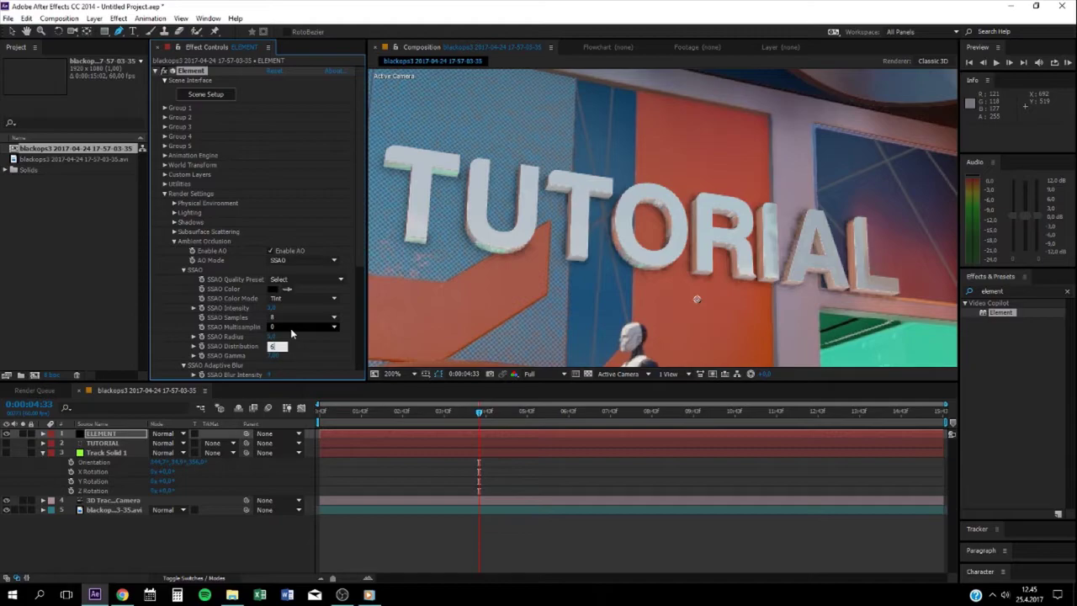
key(Return)
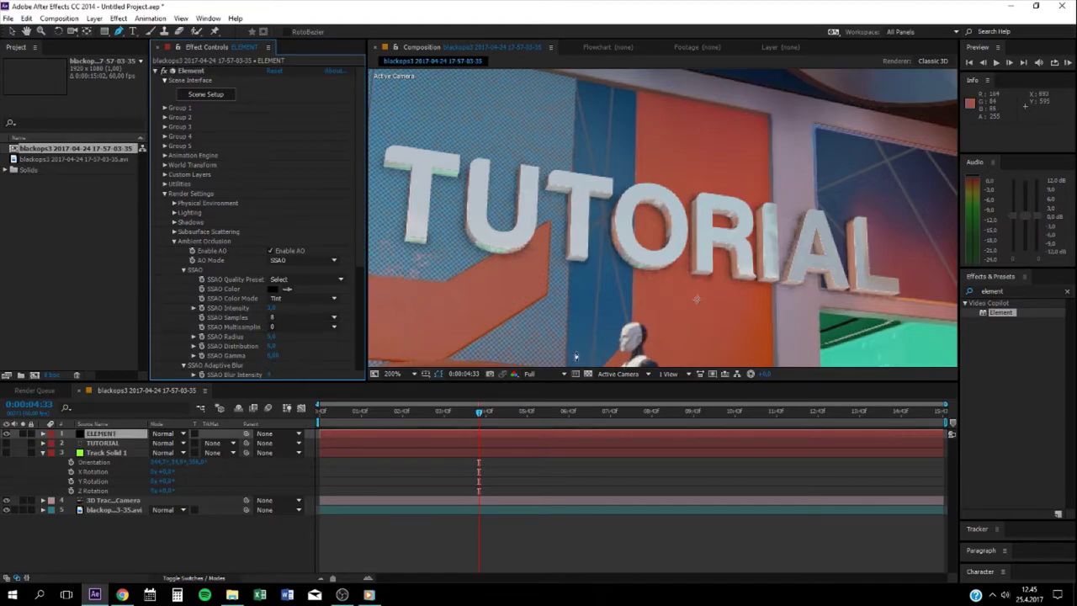
- Nudge the Bevel 1 material's AO Amount in Scene Setup
click(221, 95)
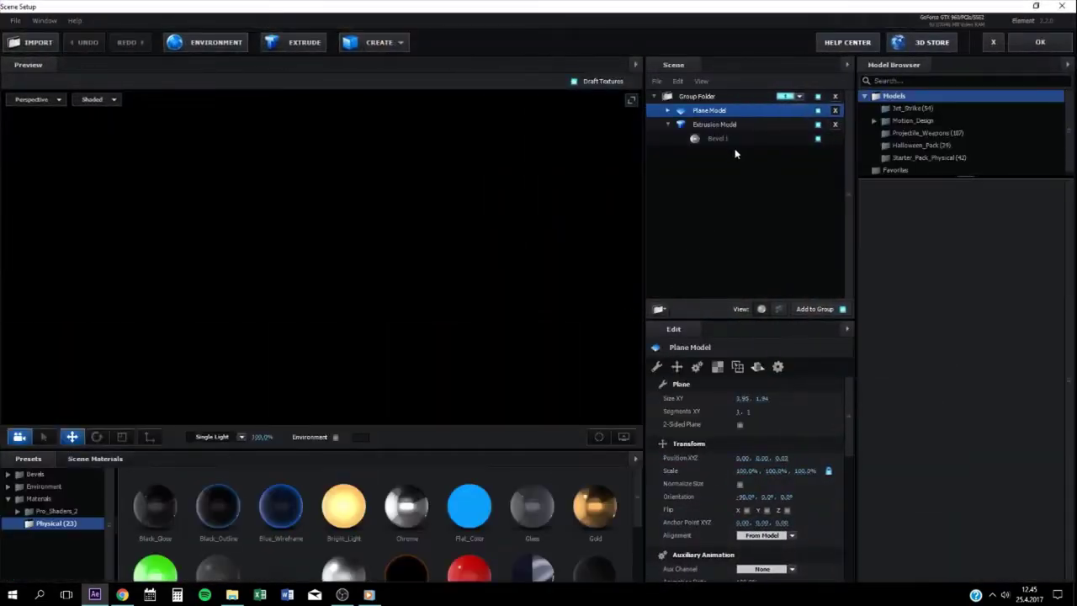
click(733, 141)
scroll(821, 439, down, 10)
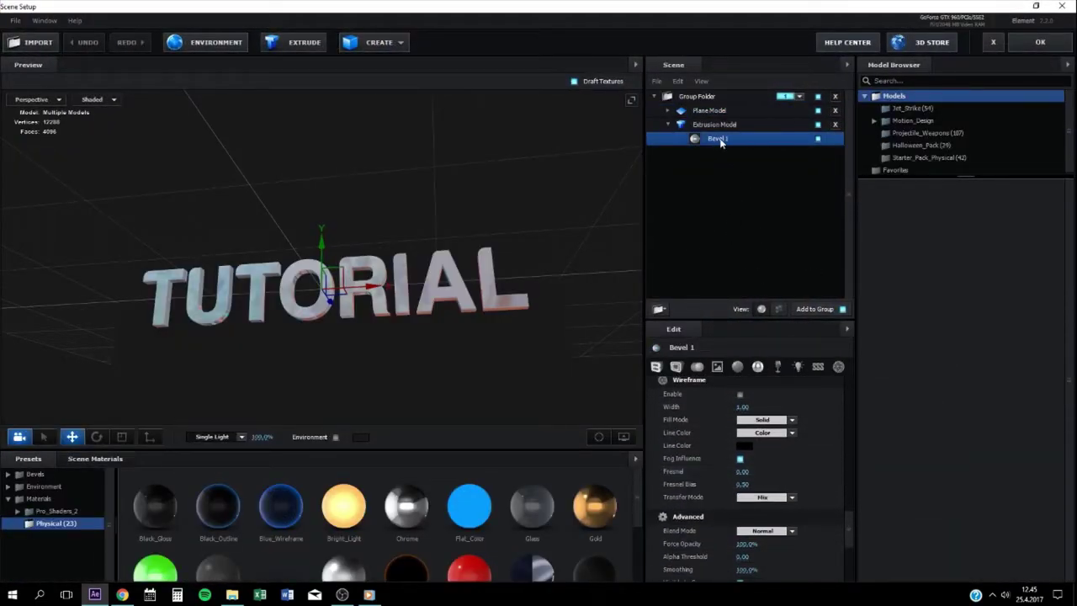
scroll(755, 458, down, 5)
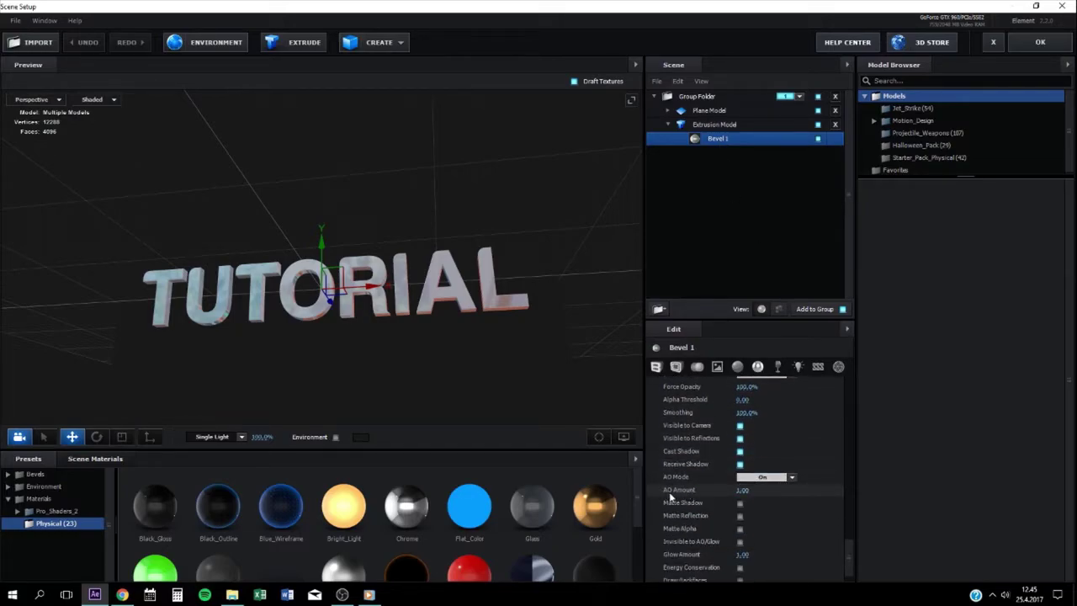
drag(744, 490, 746, 491)
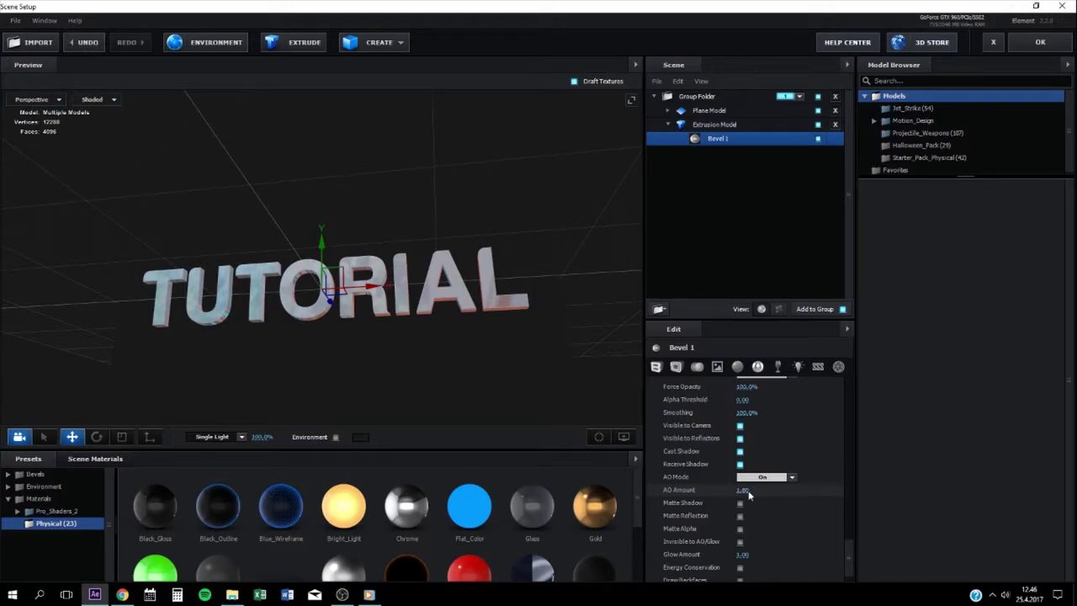
- Back in After Effects, raise the SSAO Intensity to about 2
click(1039, 42)
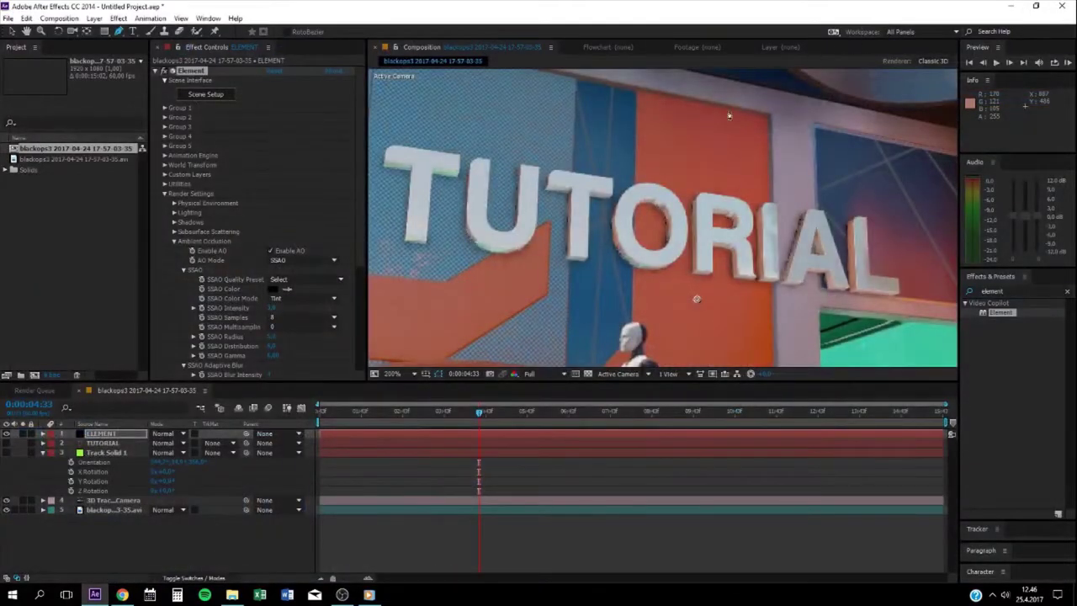
drag(271, 308, 276, 309)
click(274, 308)
scroll(256, 370, down, 3)
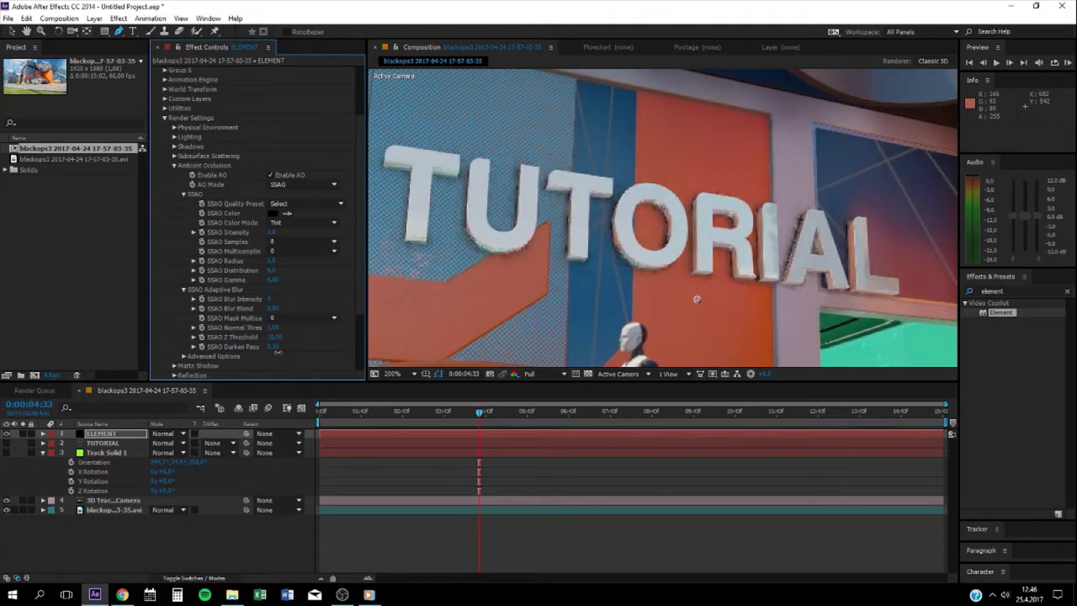
key(period)
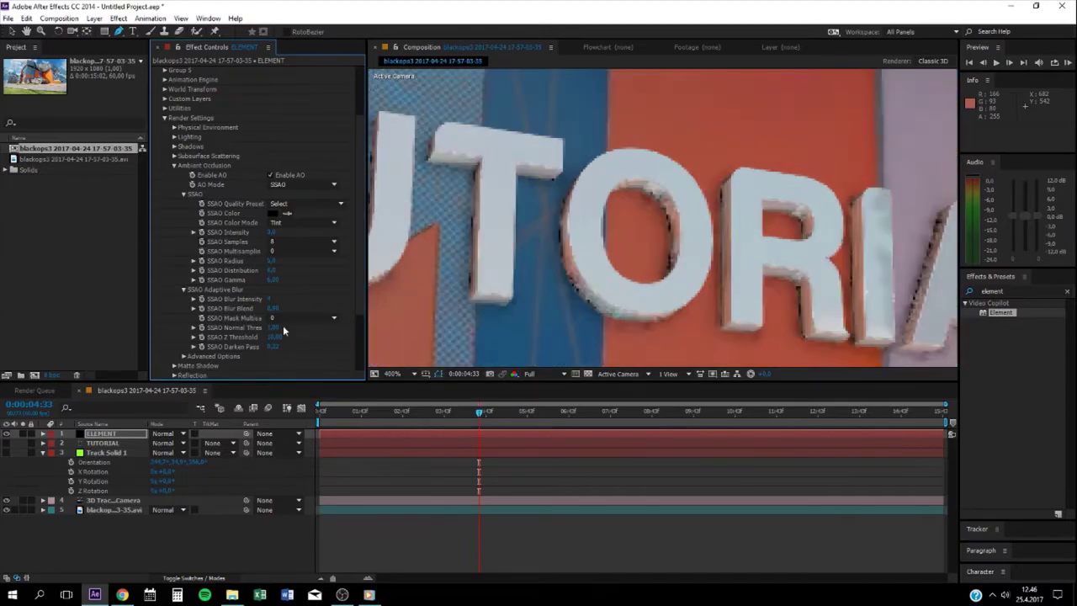
- Lower the SSAO Darken Pass to 0,15 and fit the composition into view
click(273, 346)
key(Return)
click(392, 374)
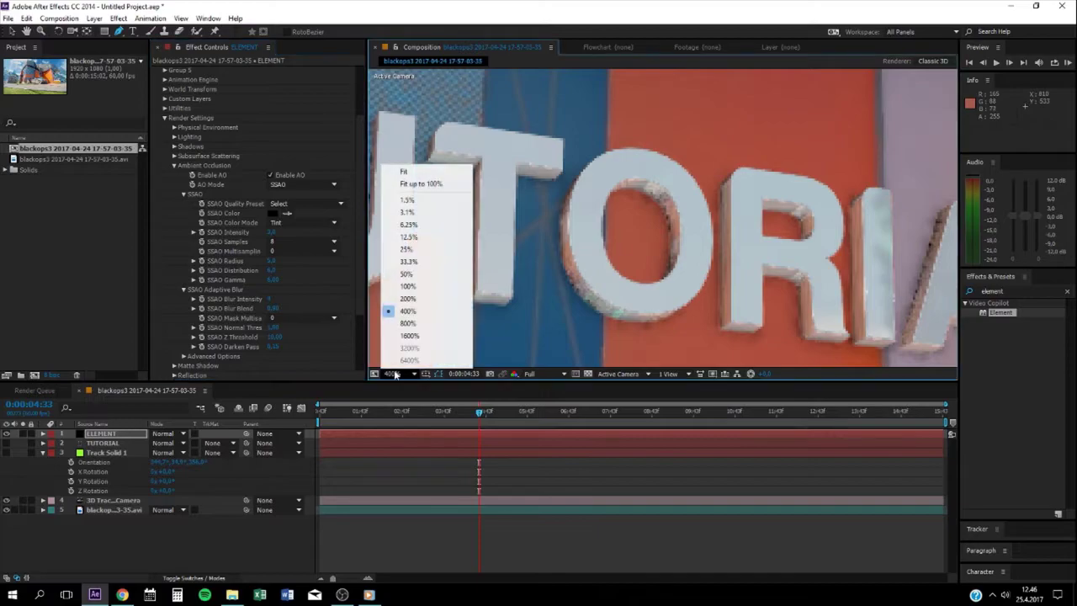
click(446, 184)
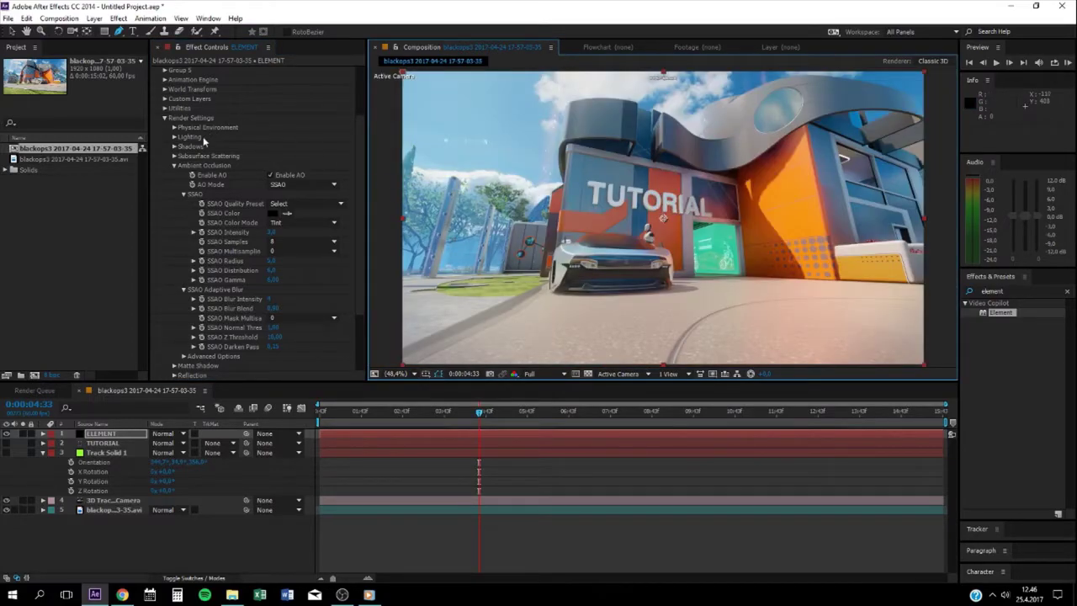
- Scrub the clip to check the tracked text, stopping at 13:04, and select the footage layer
click(165, 120)
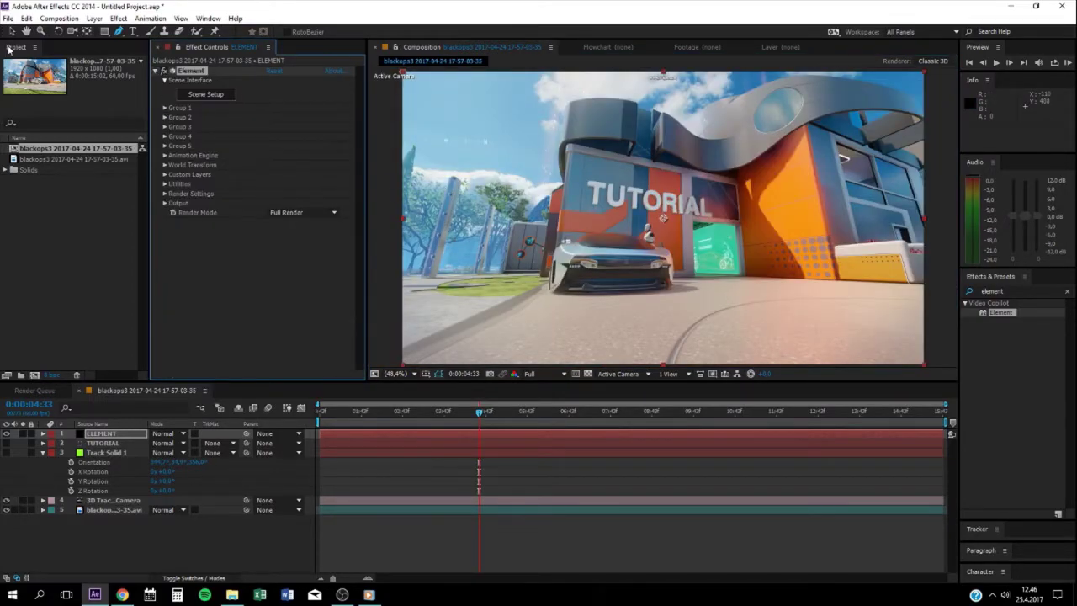
click(12, 31)
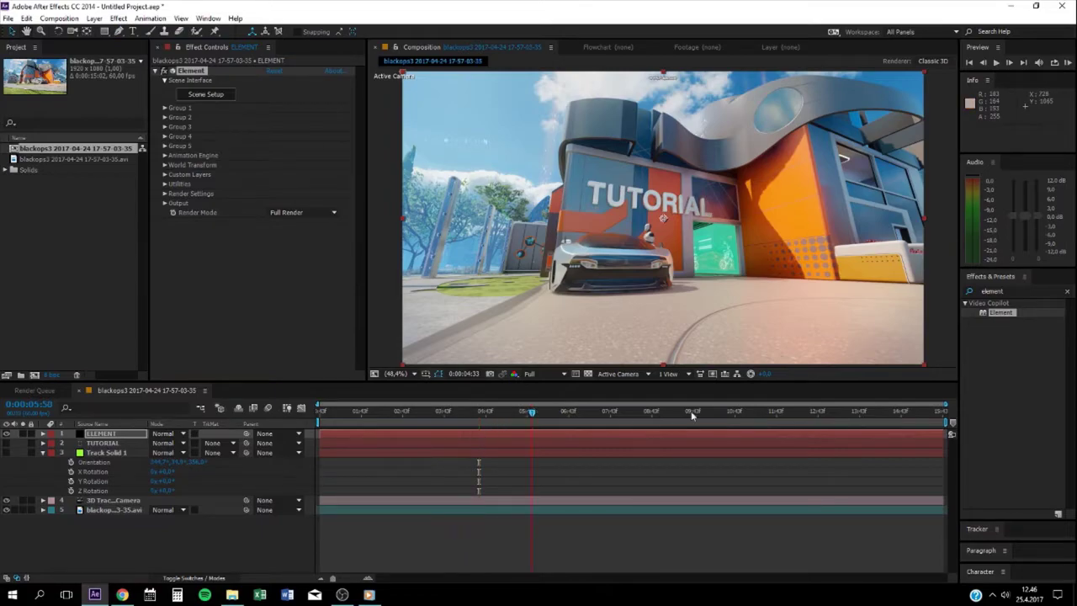
click(718, 407)
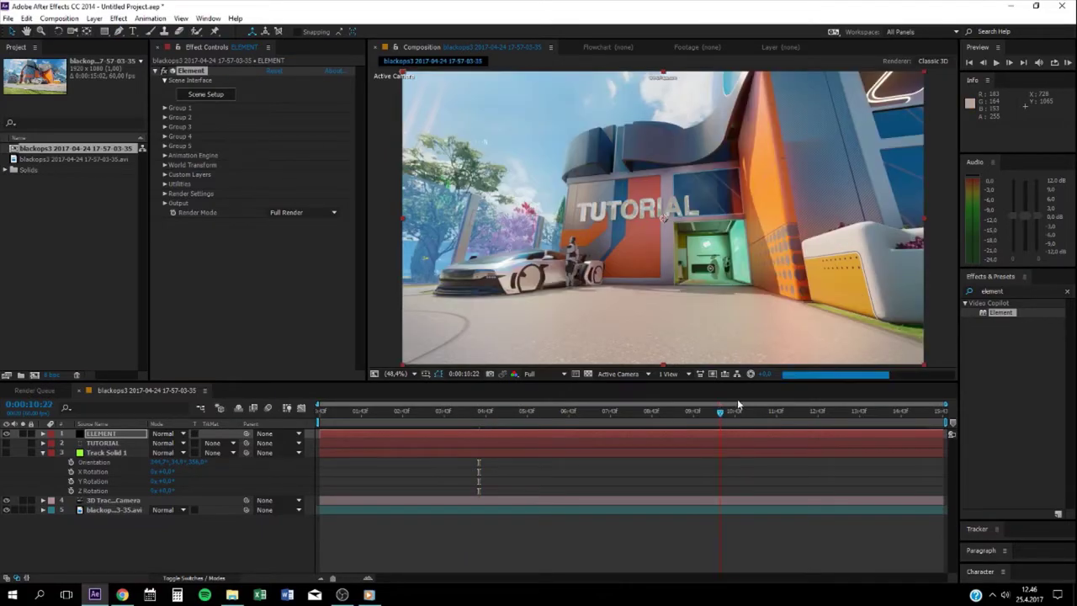
click(738, 407)
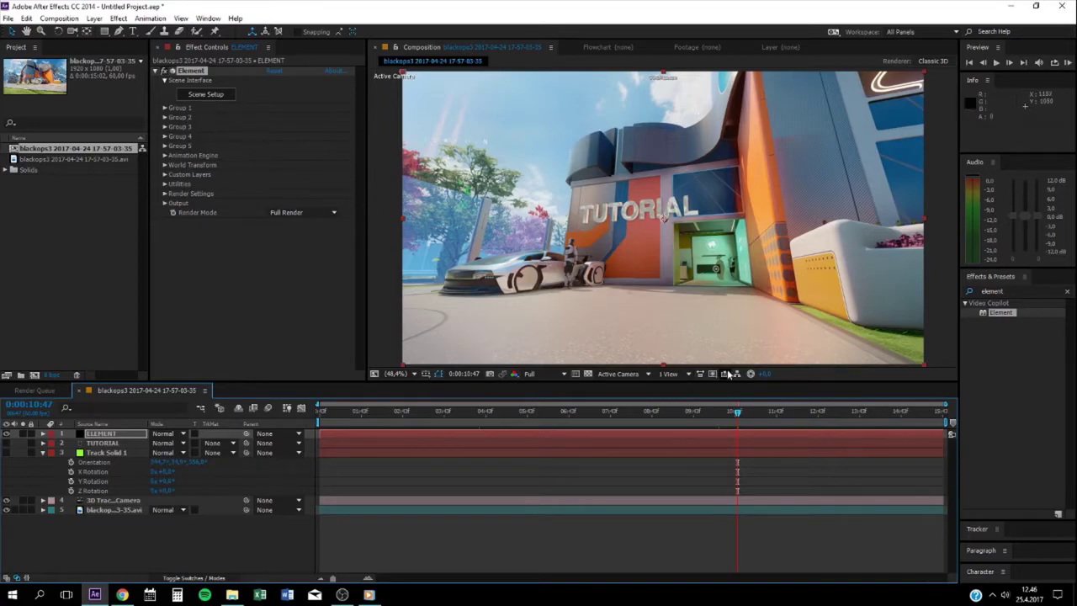
drag(767, 417, 833, 405)
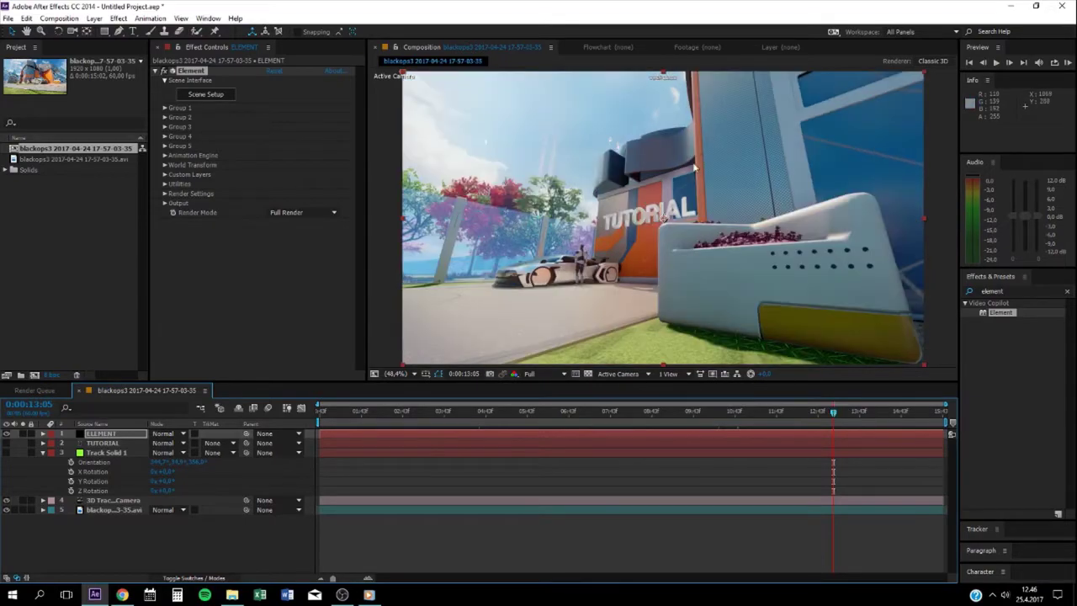
click(838, 412)
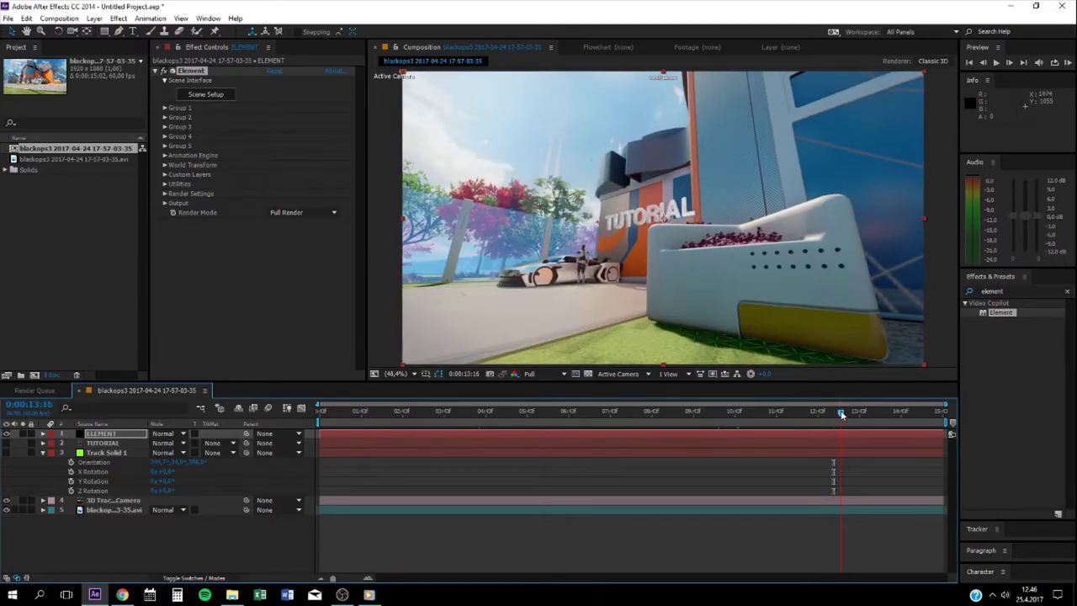
drag(866, 412, 972, 423)
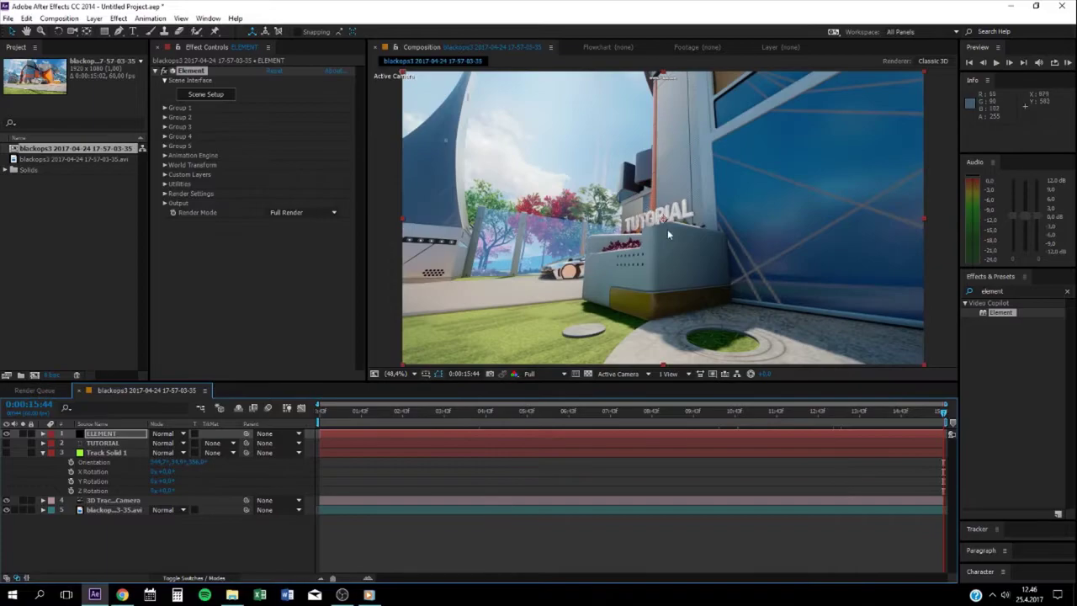
click(851, 416)
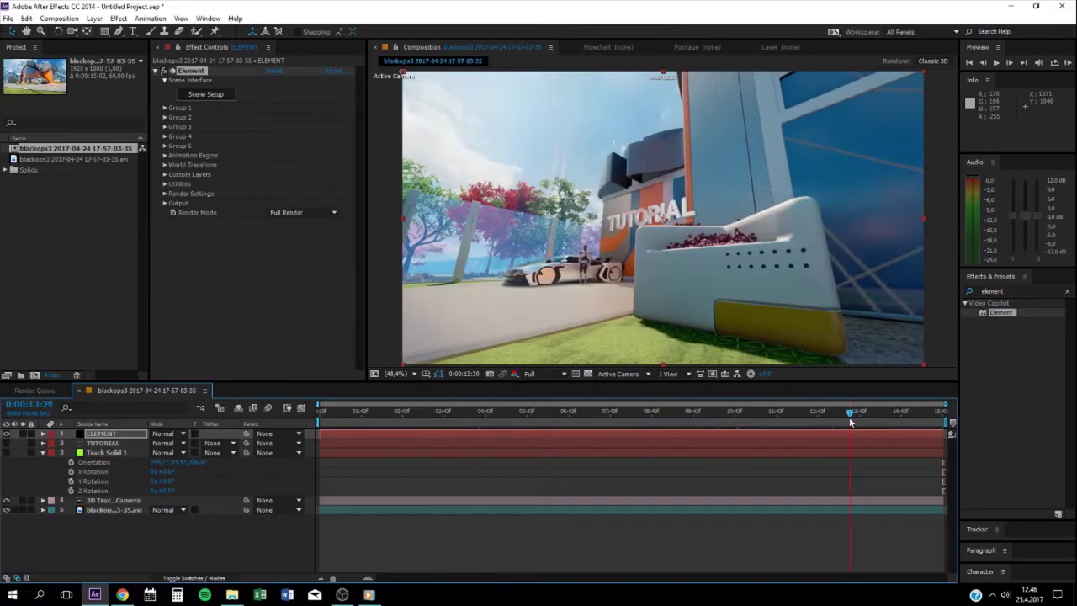
click(833, 424)
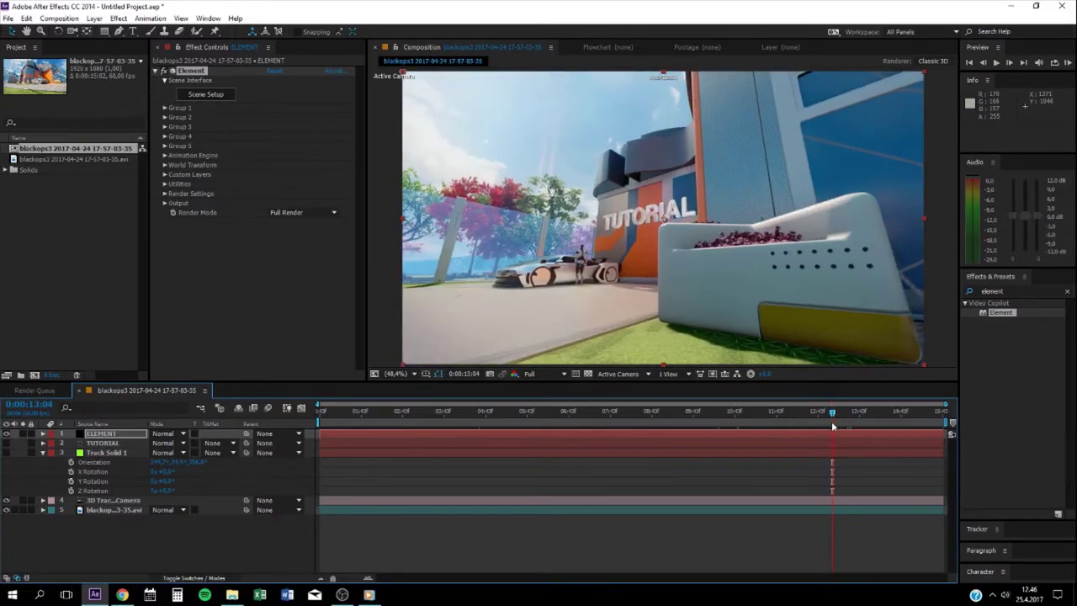
click(791, 509)
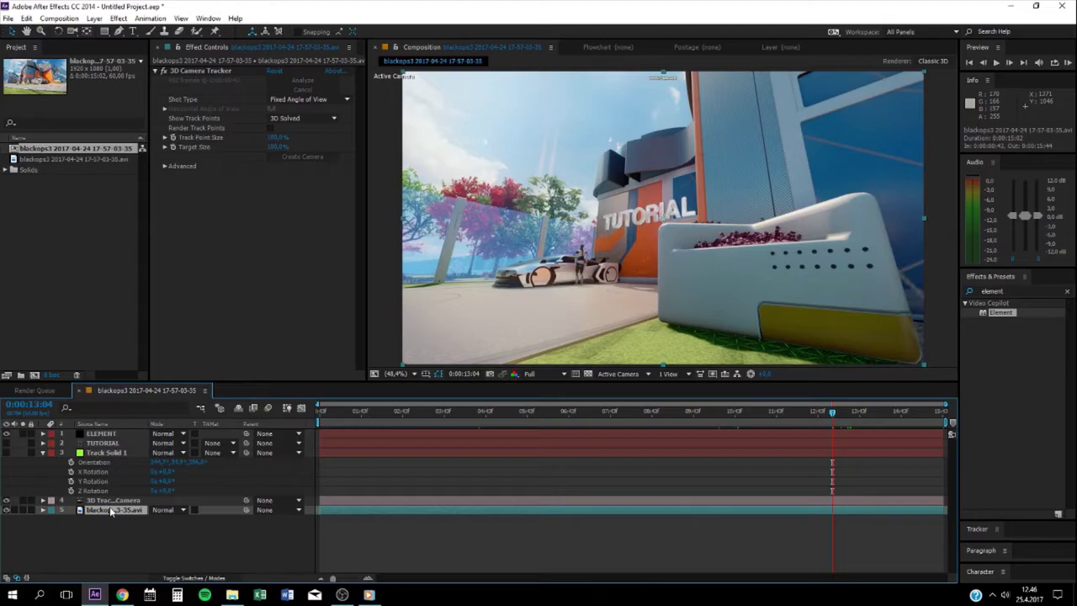
- Duplicate the gameplay footage layer and delete the 3D Camera Tracker from the copy
key(ctrl+d)
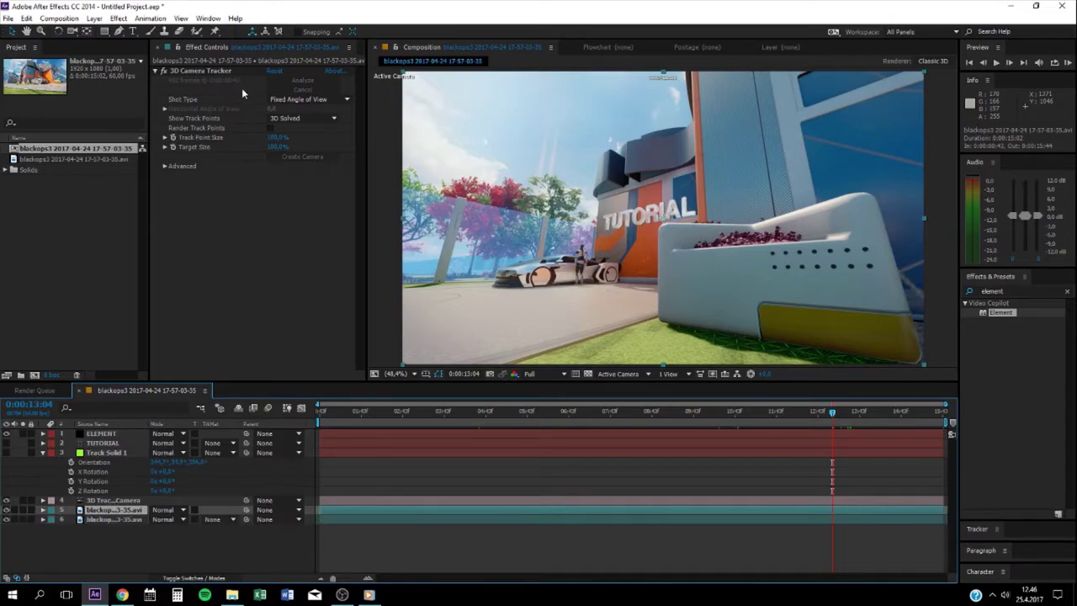
click(207, 70)
key(Delete)
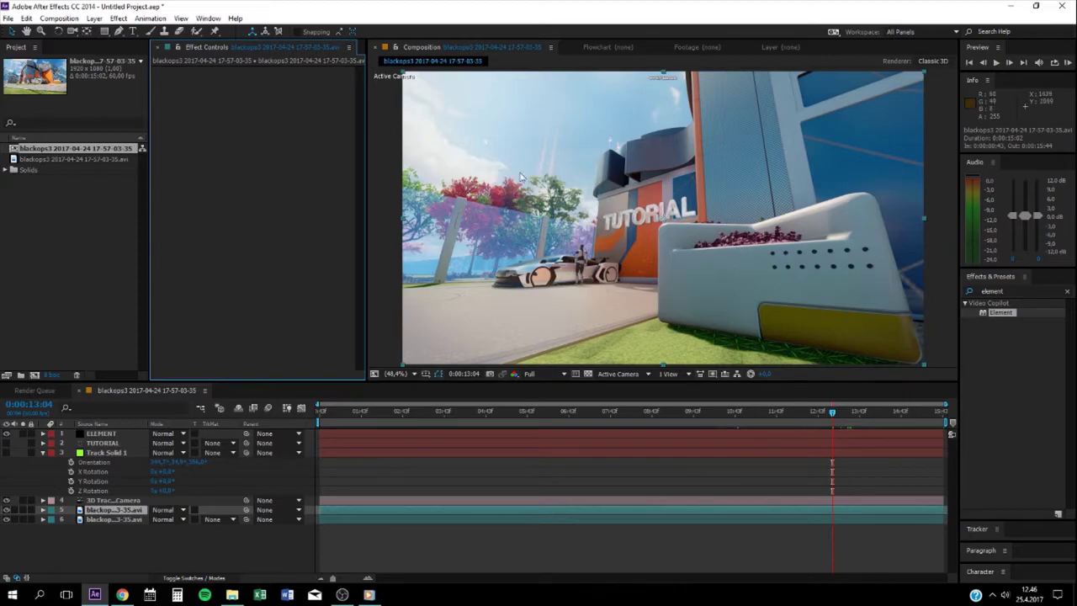
click(117, 31)
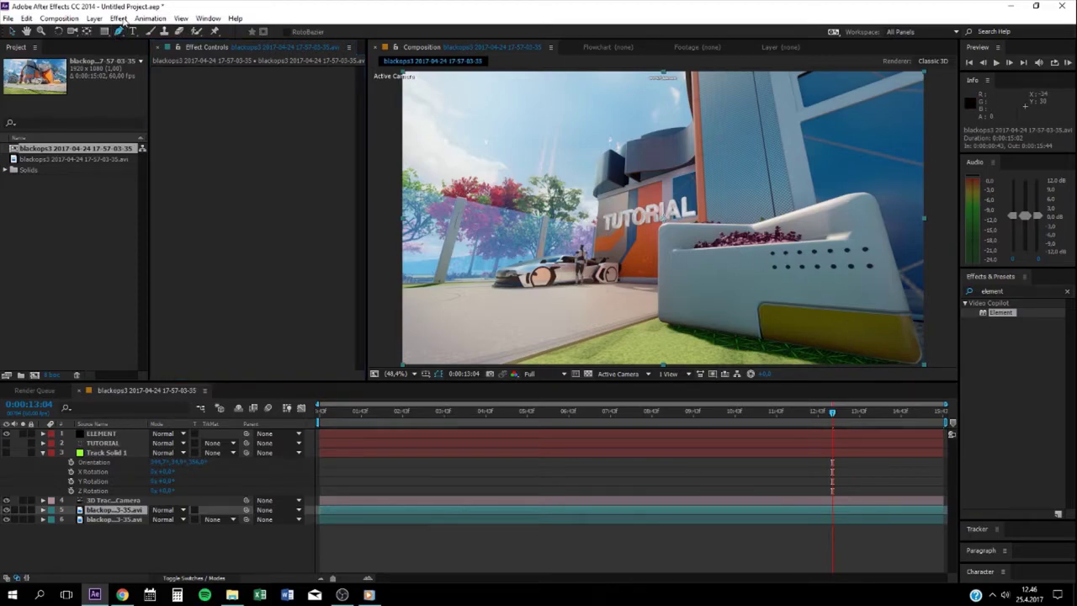
- Trace a closed seven-point mask around the pillar and planter on the footage copy
click(695, 116)
click(697, 225)
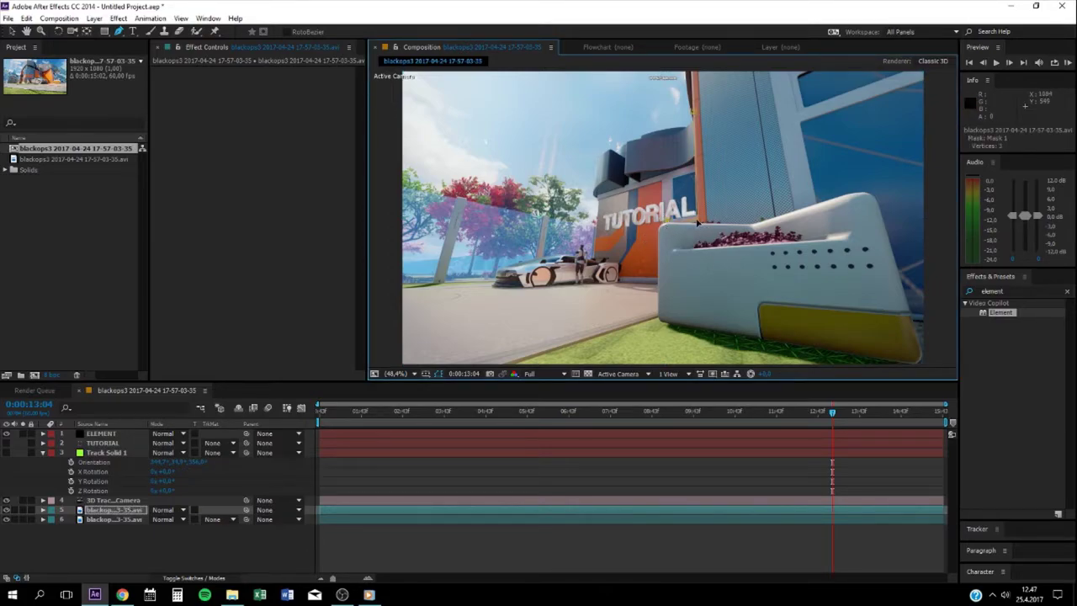
click(697, 225)
click(658, 324)
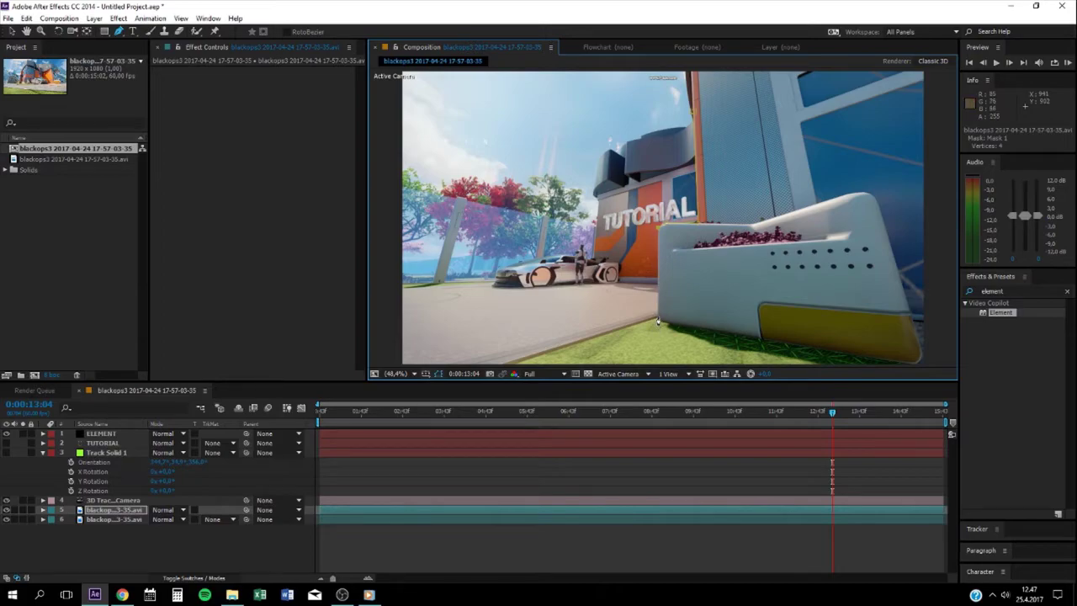
click(802, 304)
click(773, 97)
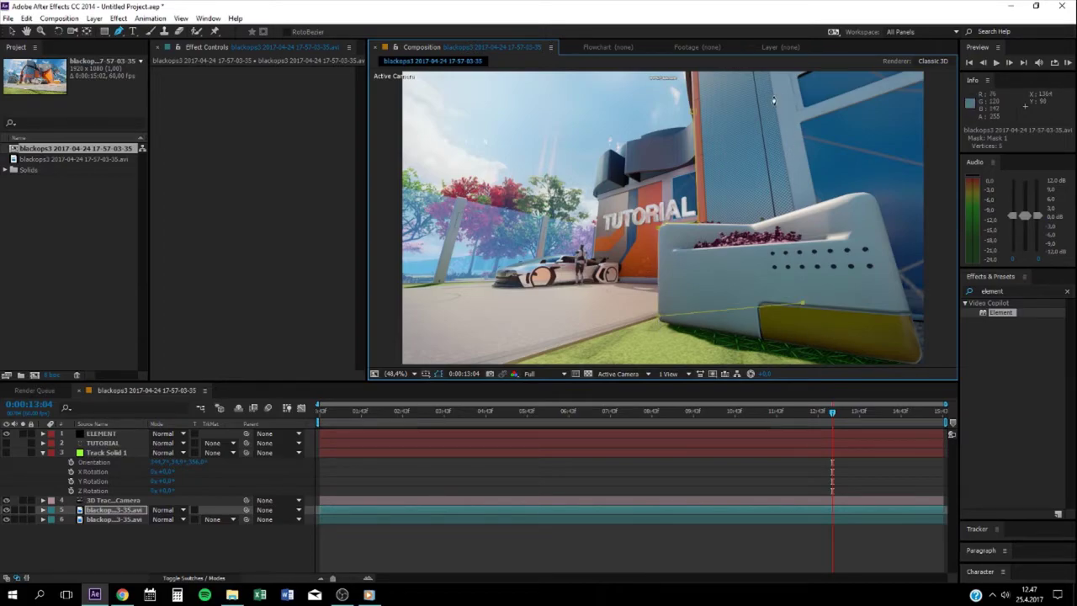
click(694, 112)
- Set Mask 1's outline colour to blue (00B4FF) and duplicate the masked layer
key(m)
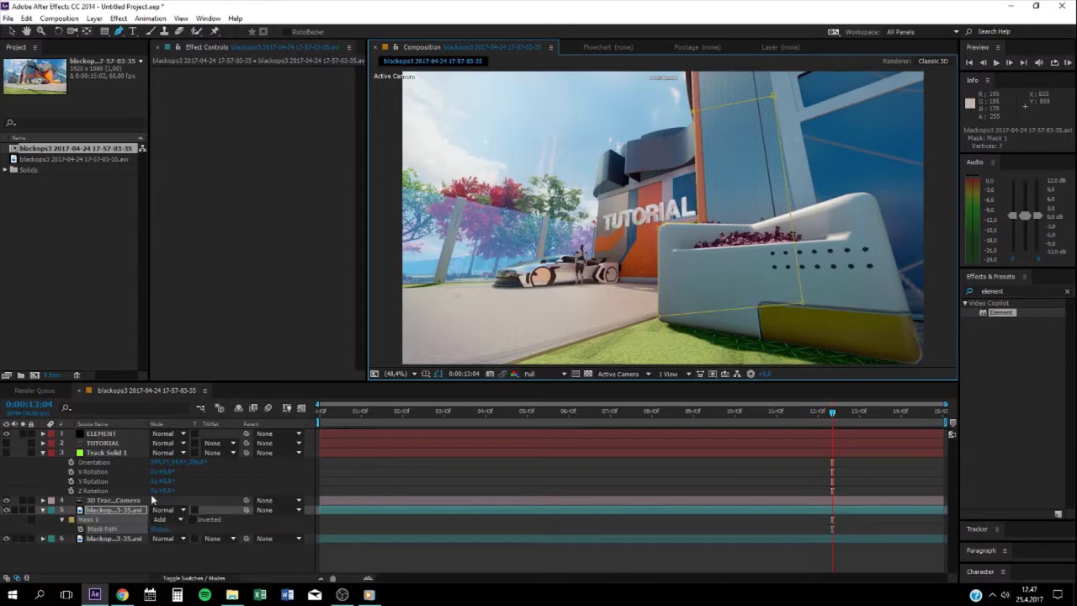
click(71, 519)
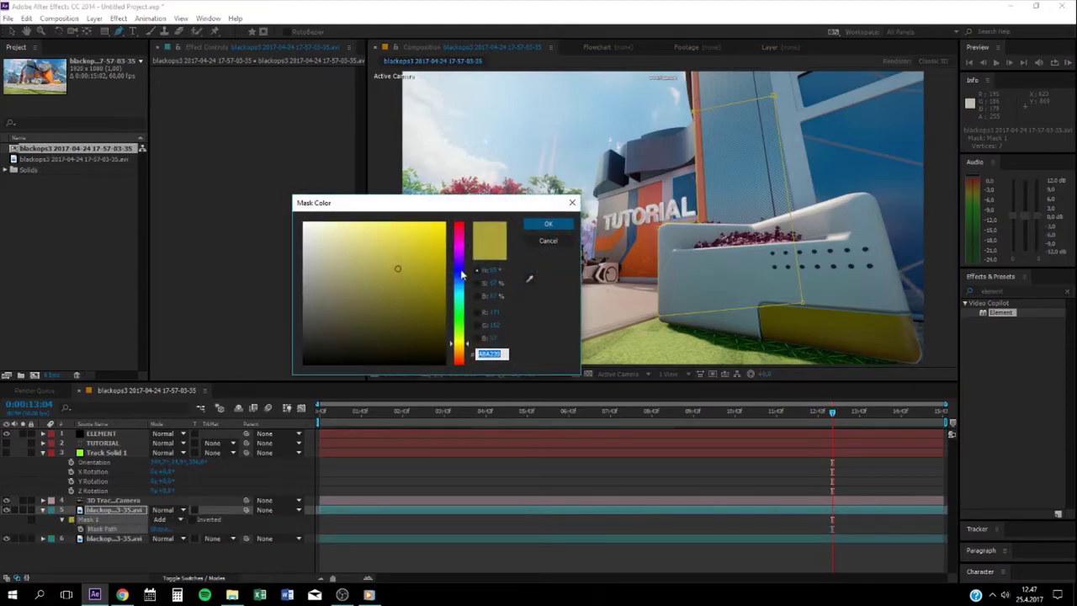
click(460, 279)
click(463, 289)
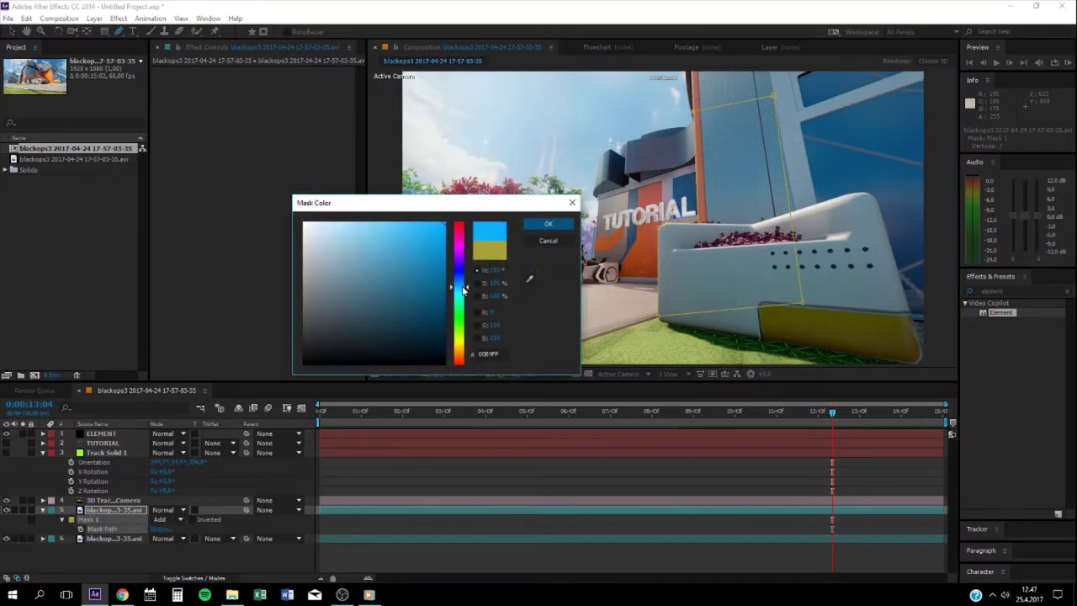
click(547, 224)
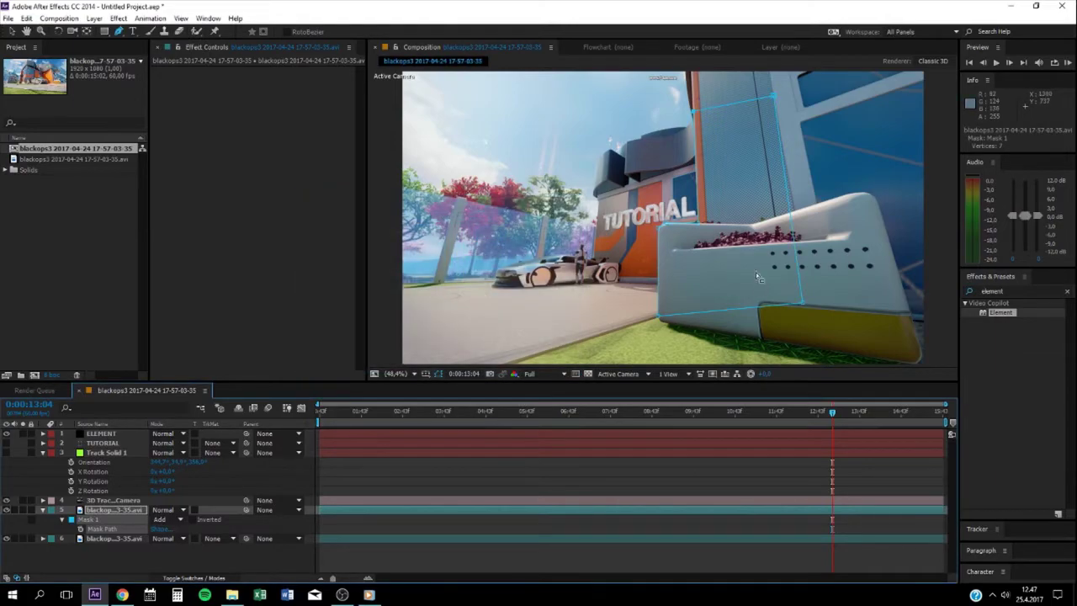
key(ctrl+d)
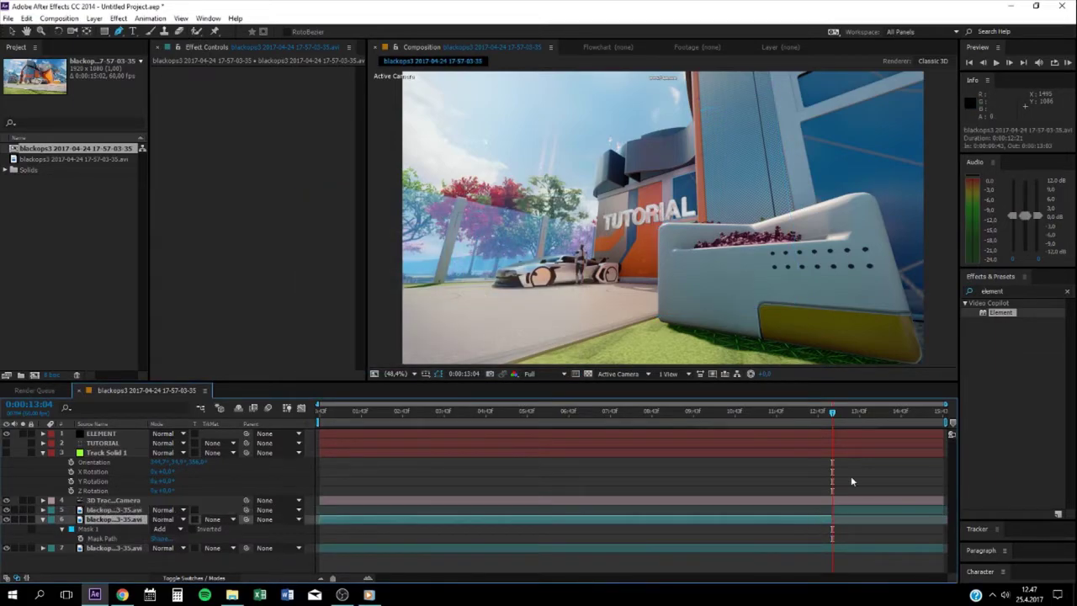
- Undo the extra duplicate, zoom to 50%, and drag the masked footage copy to the top
key(ctrl+z)
click(849, 508)
key(period)
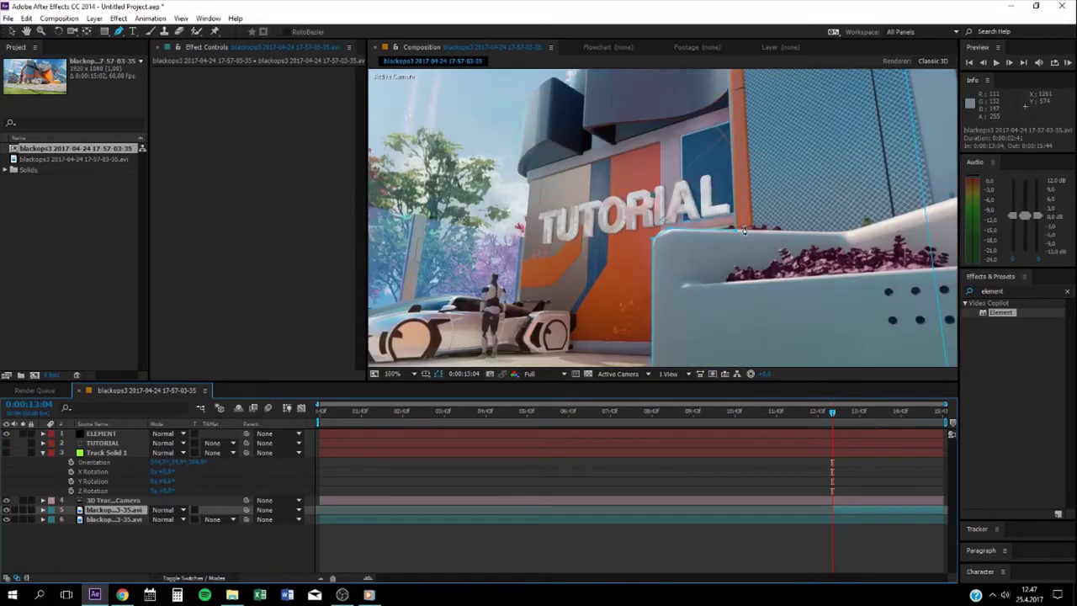
key(t)
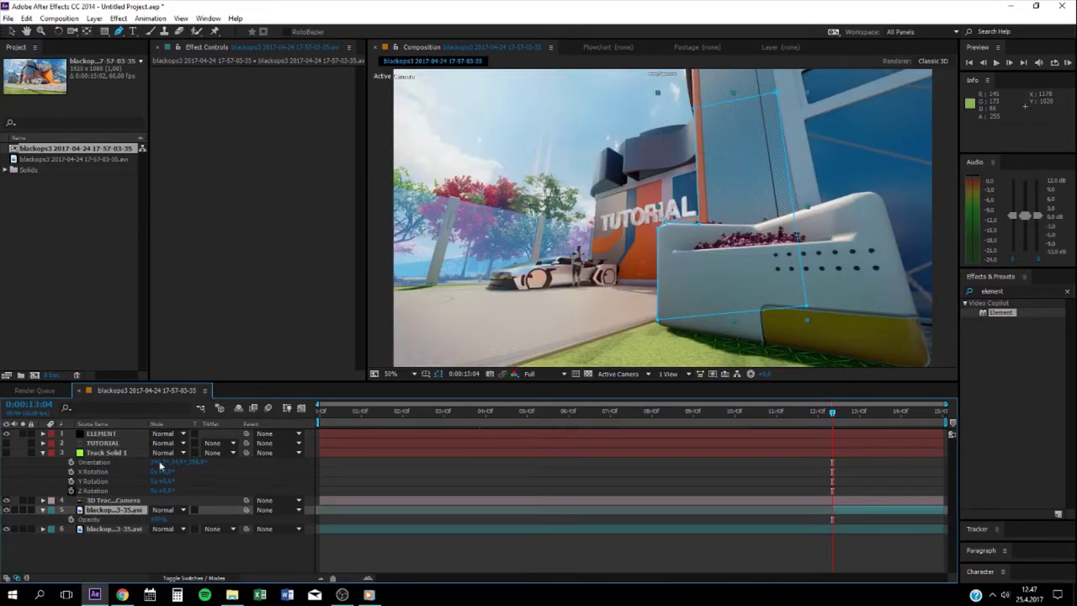
drag(113, 511, 113, 432)
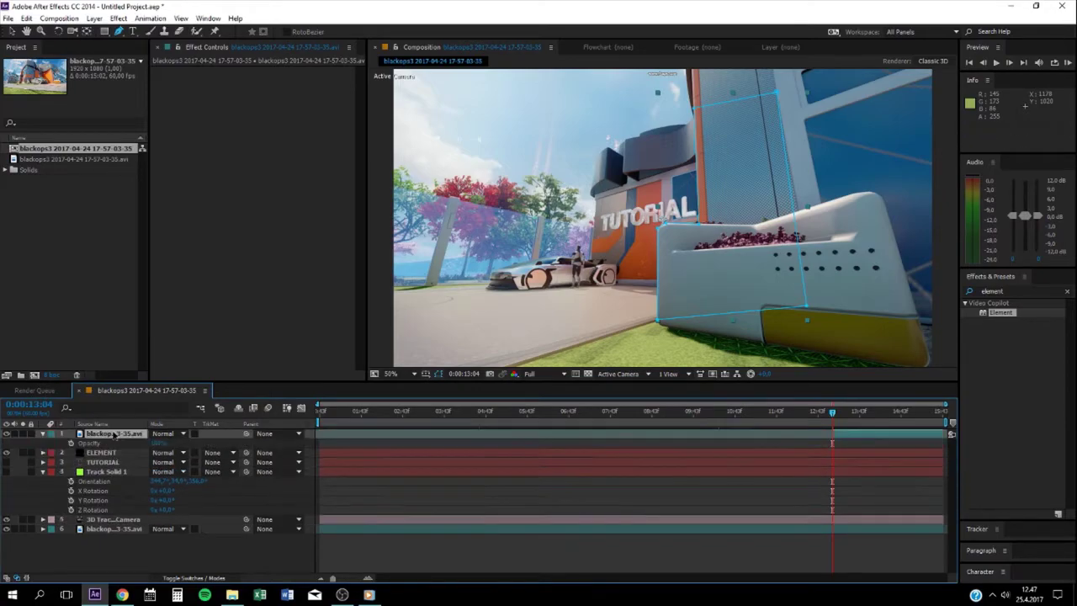
- Enter 0 for the top layer's Opacity and start Mask Path keyframing at 0:00:13:04
click(159, 442)
text(0)
key(Return)
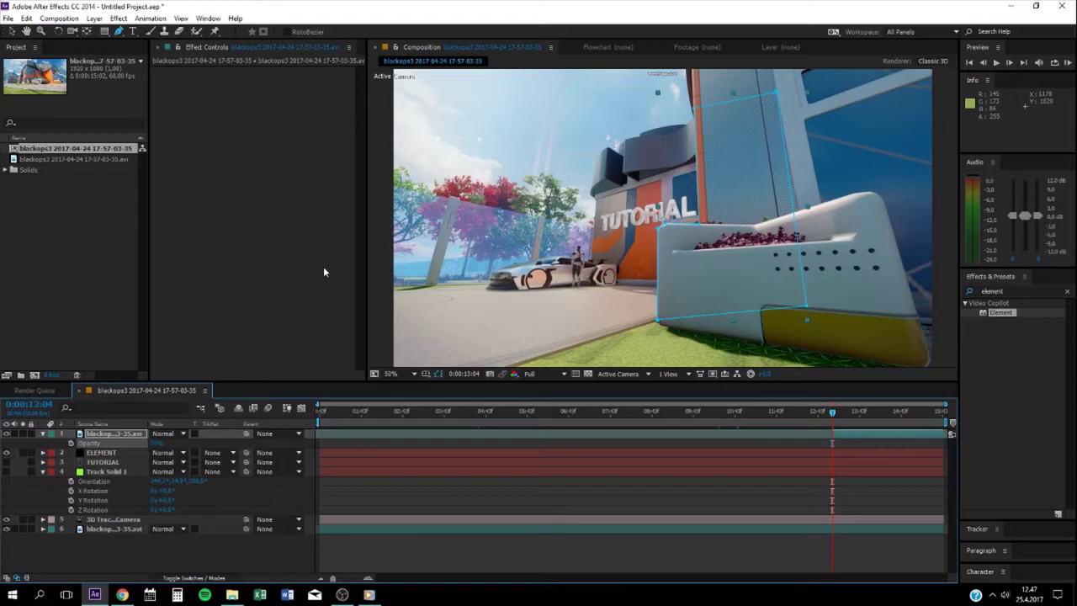
key(m)
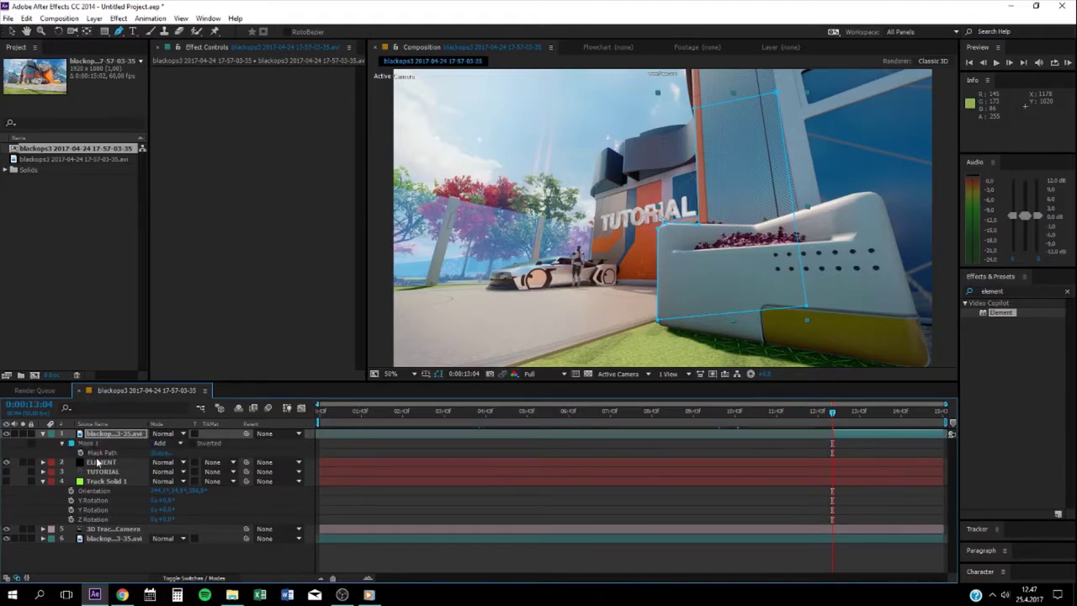
click(82, 453)
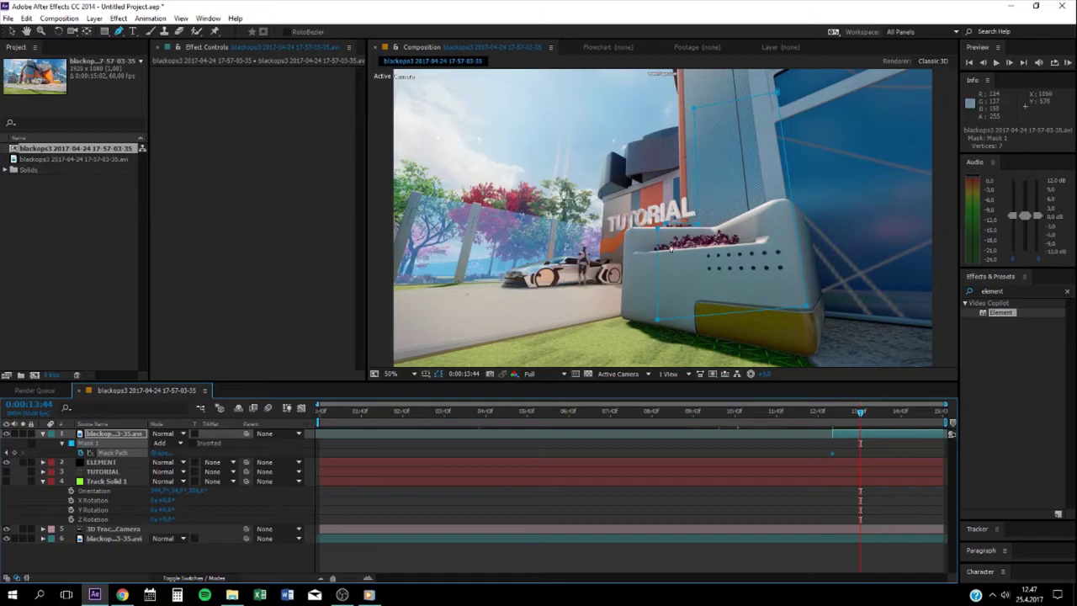
- Shift Mask 1 left onto the pillar and refit its left points, including around 13:18
drag(699, 227, 683, 229)
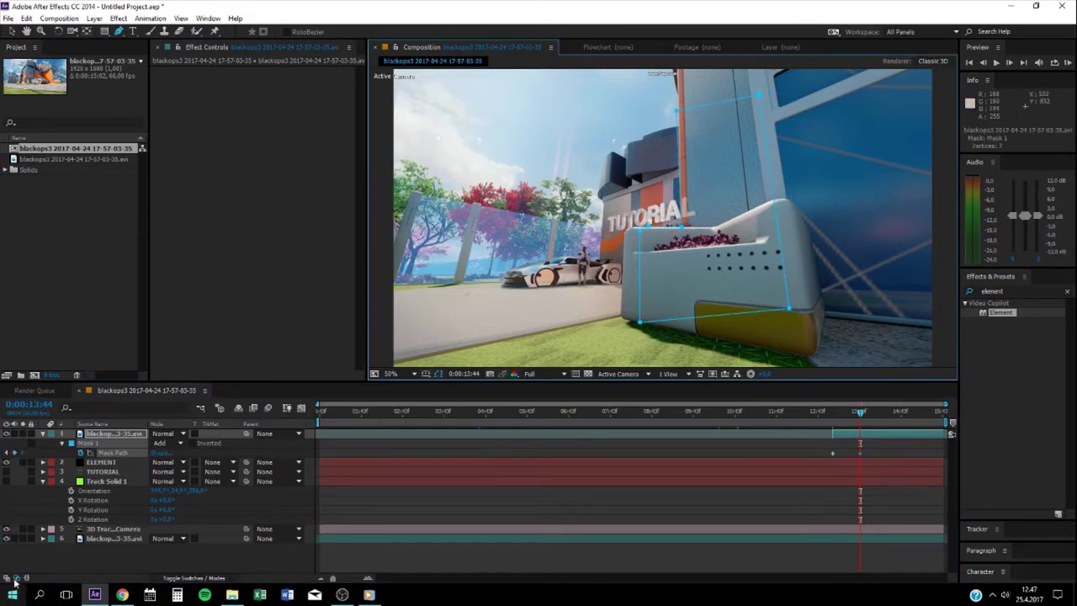
click(678, 111)
click(678, 110)
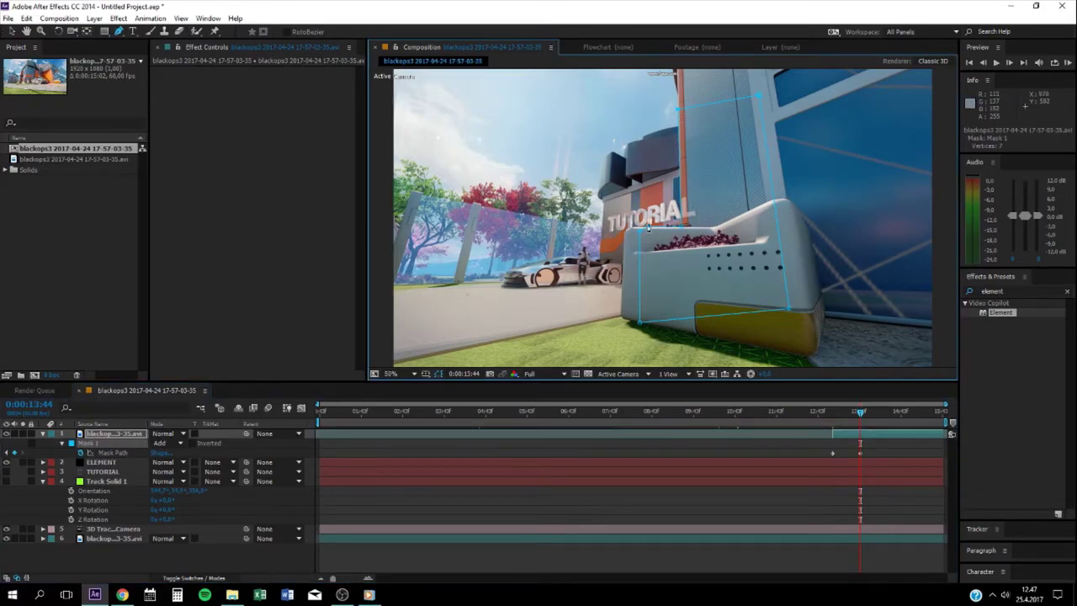
drag(626, 228, 626, 236)
drag(855, 411, 848, 410)
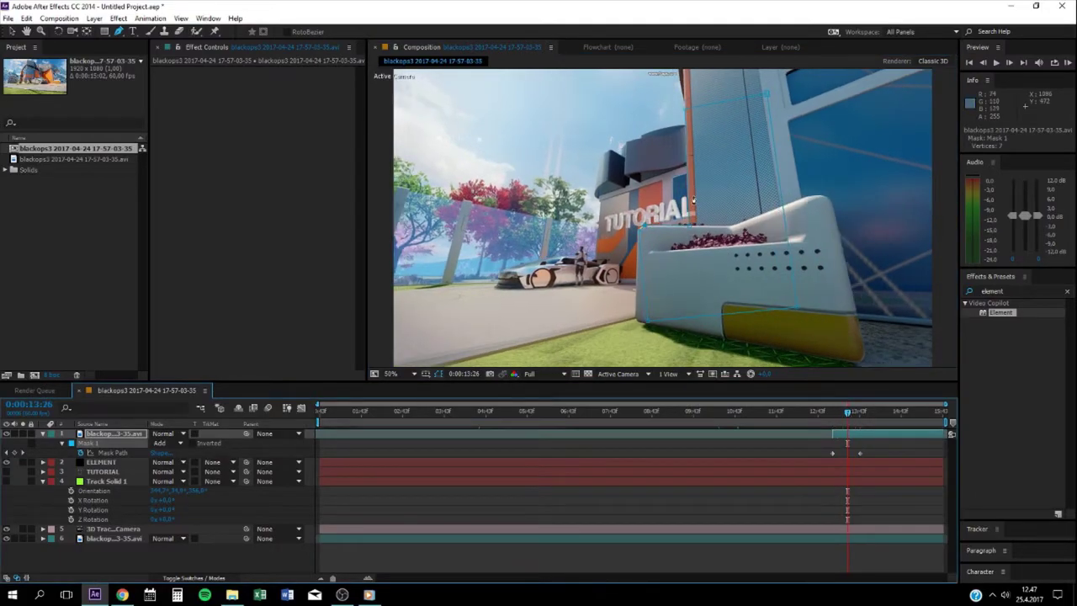
click(697, 129)
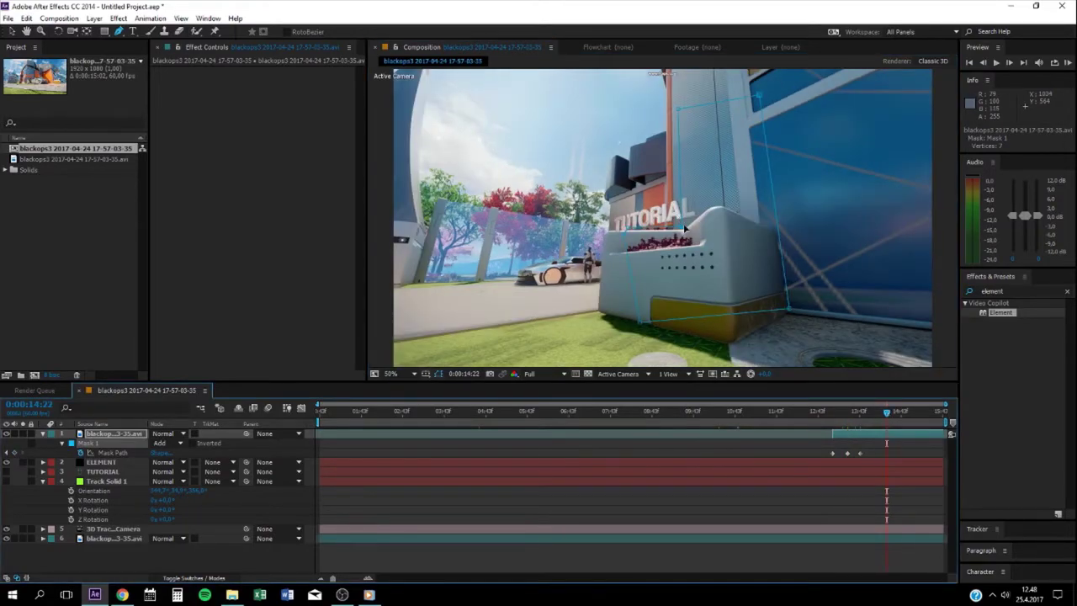
drag(686, 227, 667, 112)
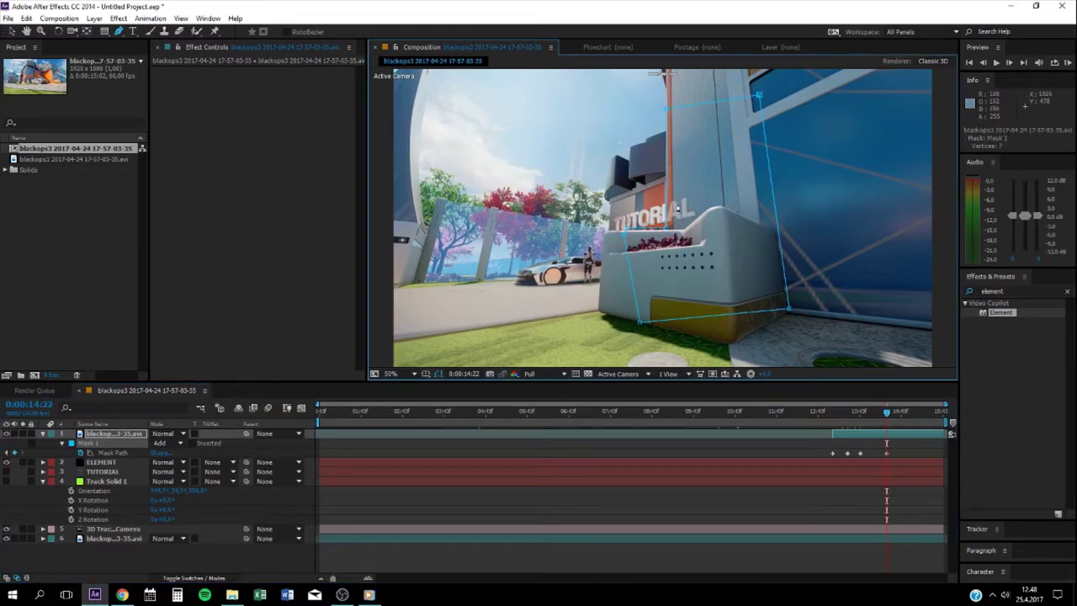
drag(631, 229, 609, 239)
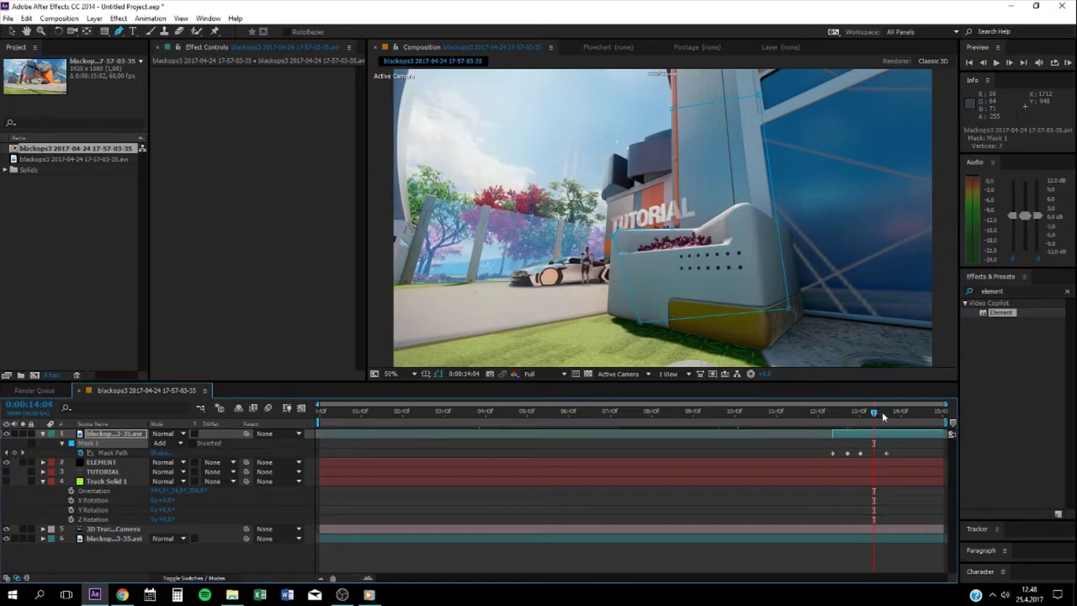
- Near 15 seconds, move Mask 1's corners onto the planter box edges
click(916, 414)
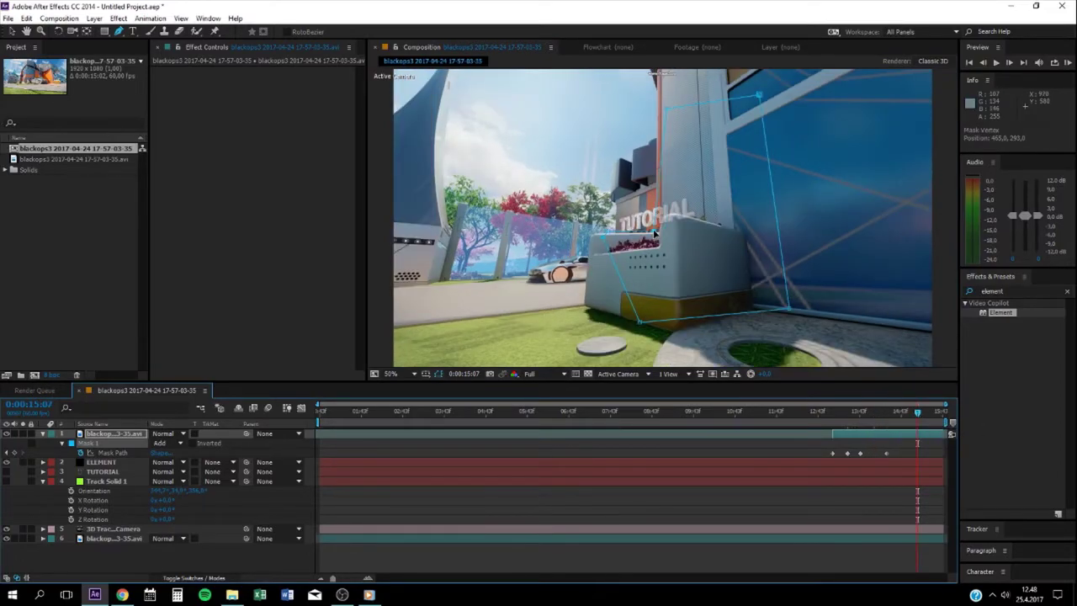
drag(659, 233, 657, 118)
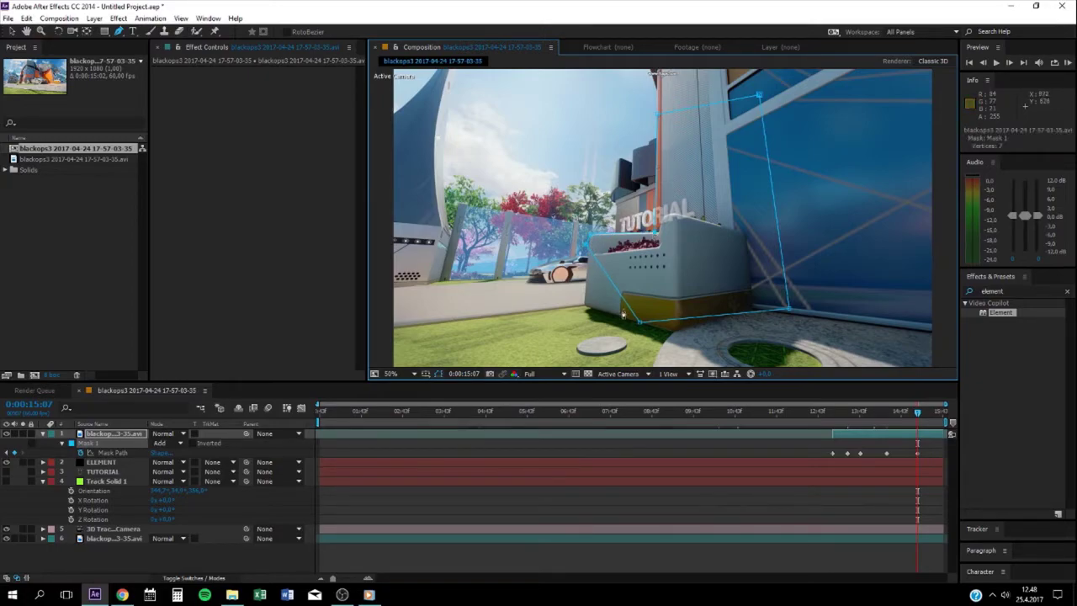
drag(640, 325, 586, 312)
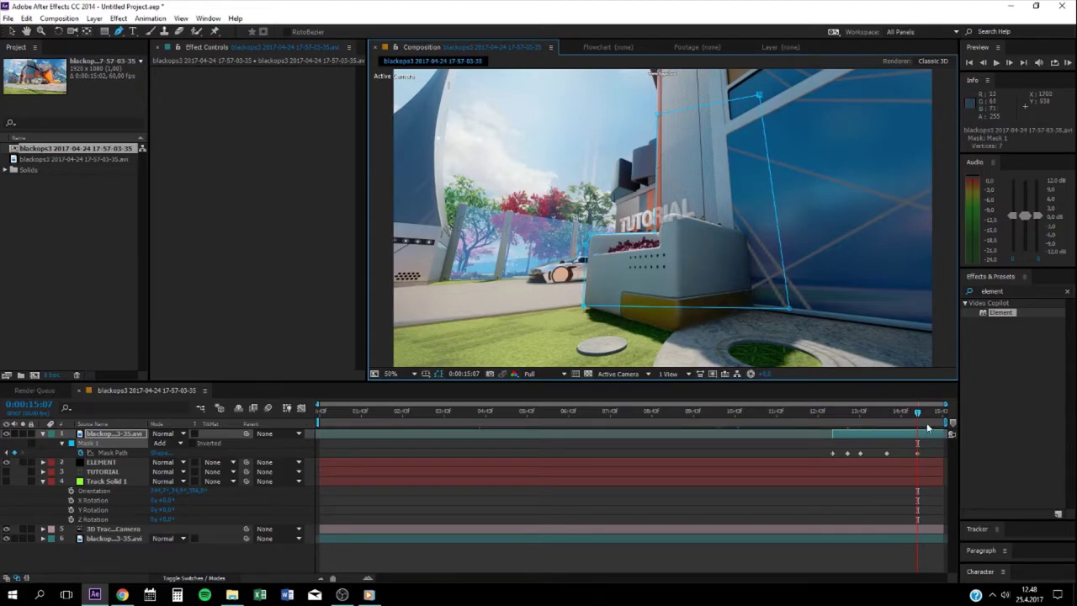
- On the clip's last frame, move Mask 1's corners to match the planter box
click(902, 411)
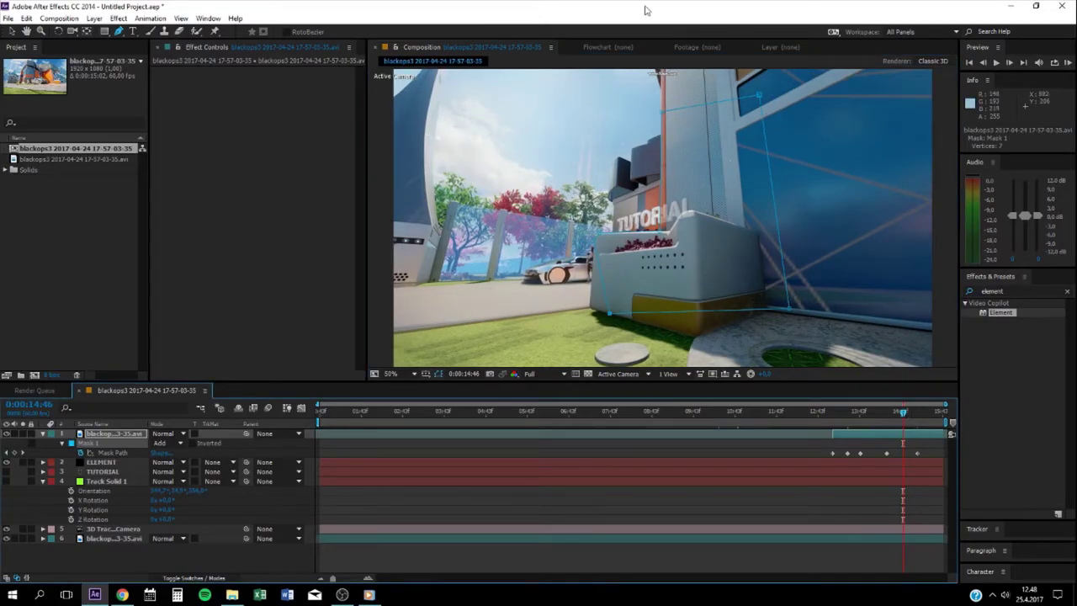
click(938, 412)
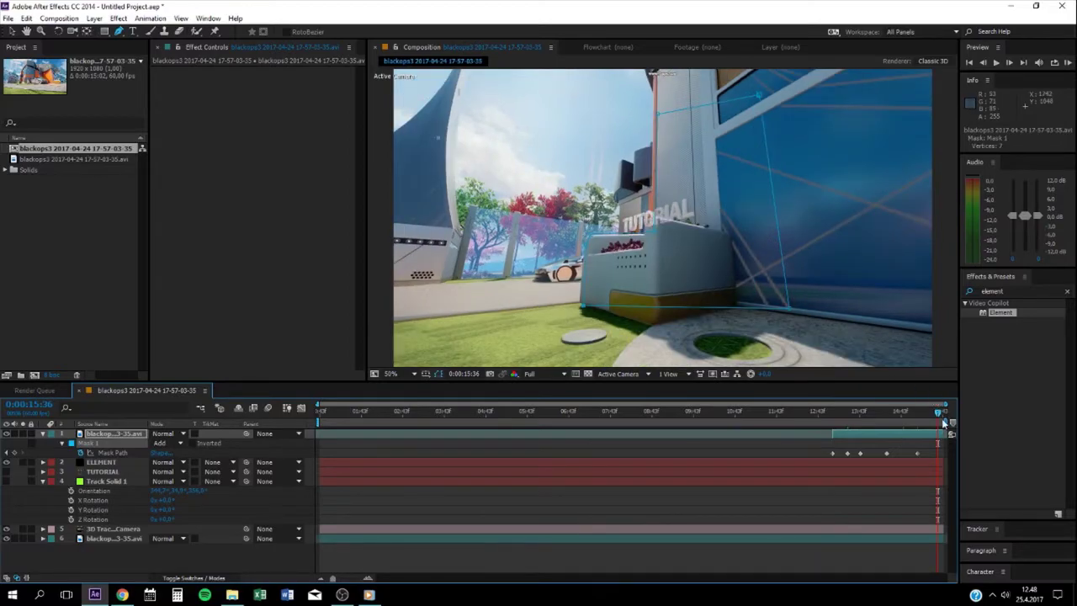
click(948, 413)
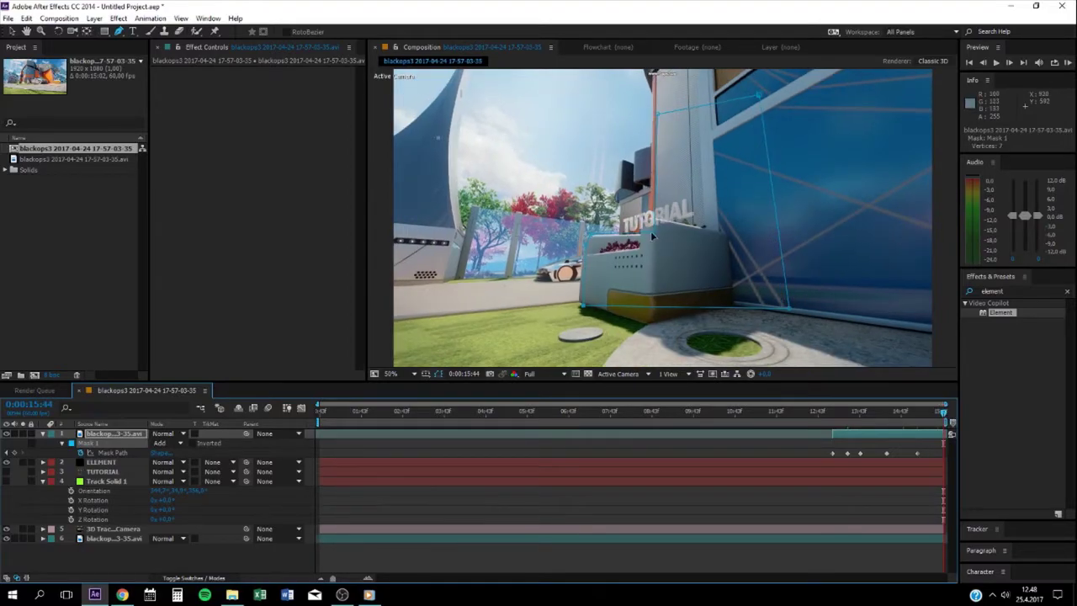
drag(652, 236, 654, 117)
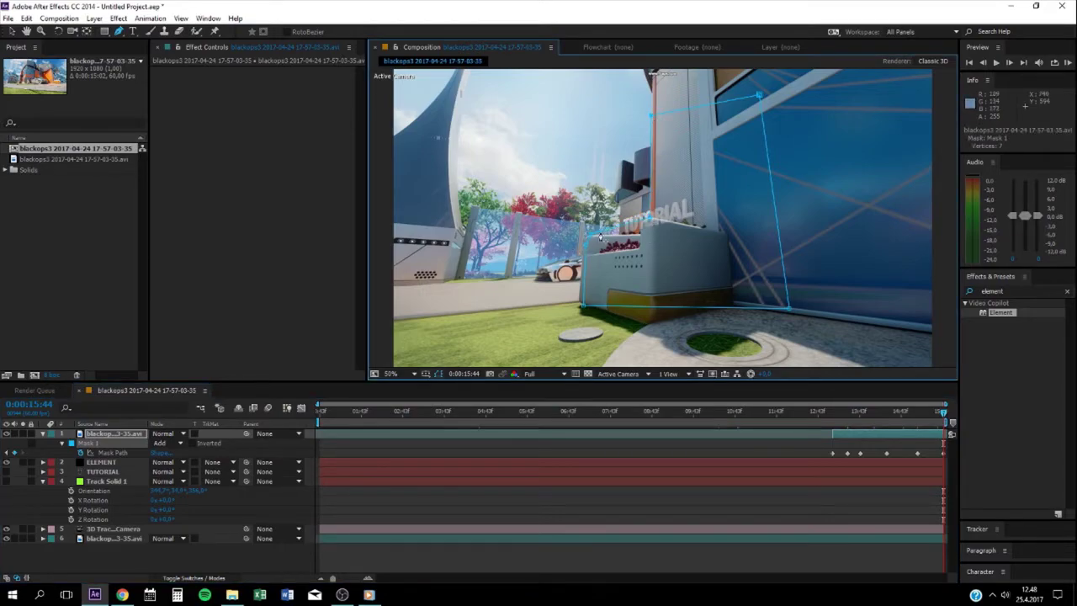
click(639, 228)
drag(642, 220, 639, 231)
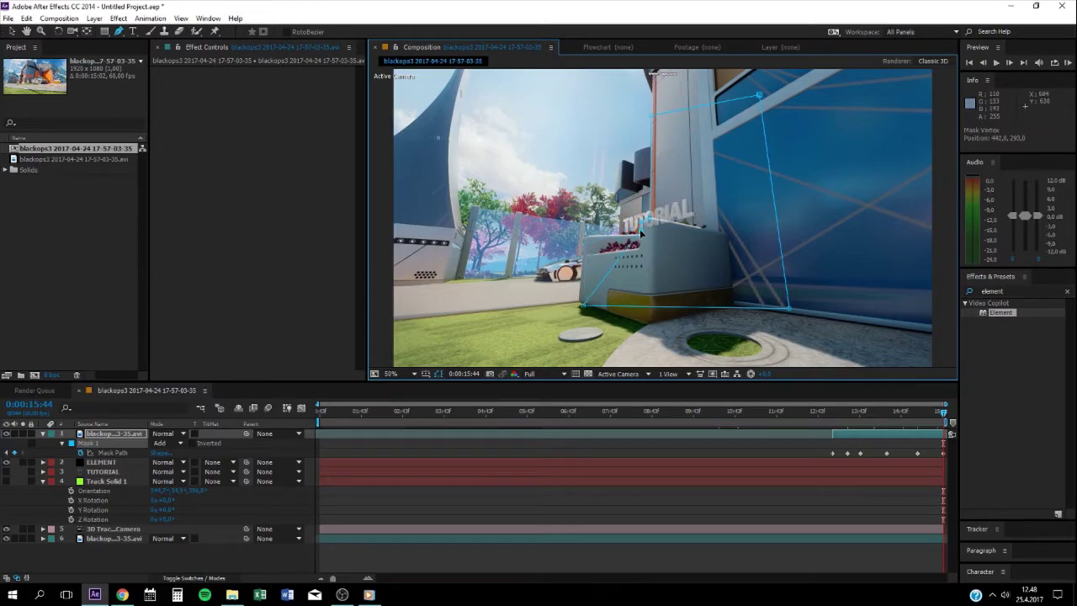
drag(582, 305, 582, 240)
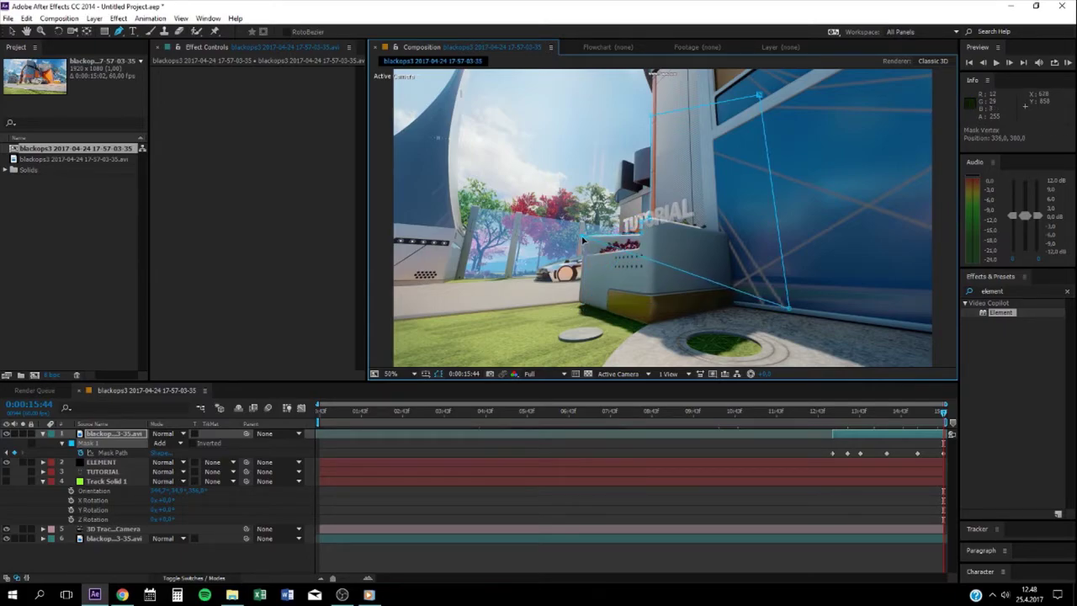
- Lower the mask corner near the TUTORIAL sign around 15:26 and review back to 15:14
click(930, 411)
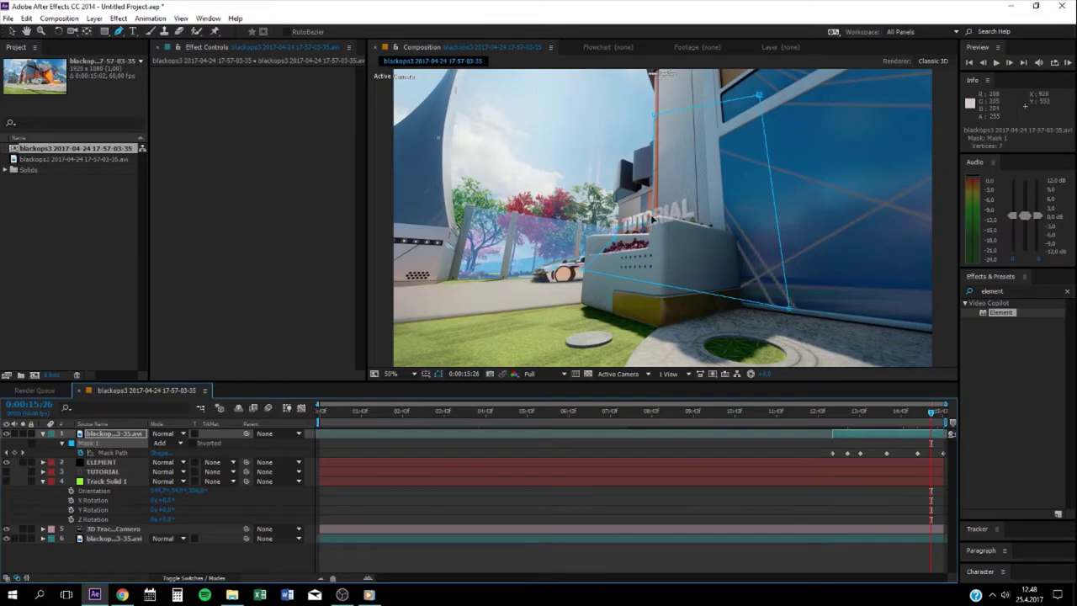
drag(650, 221, 652, 233)
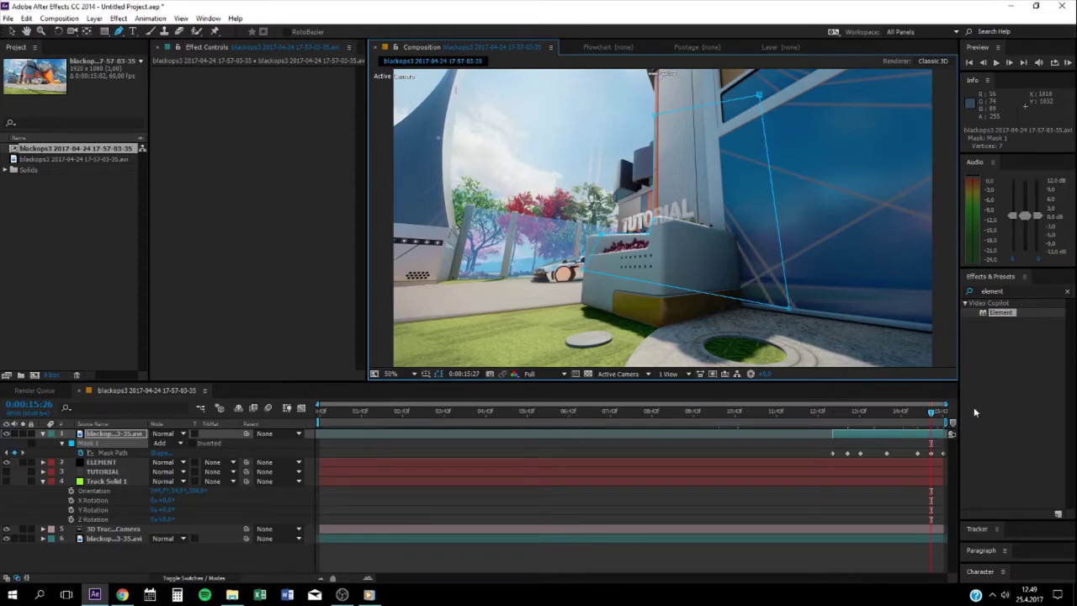
key(Page_Down)
key(Page_Down)
key(Page_Down)
key(Page_Down)
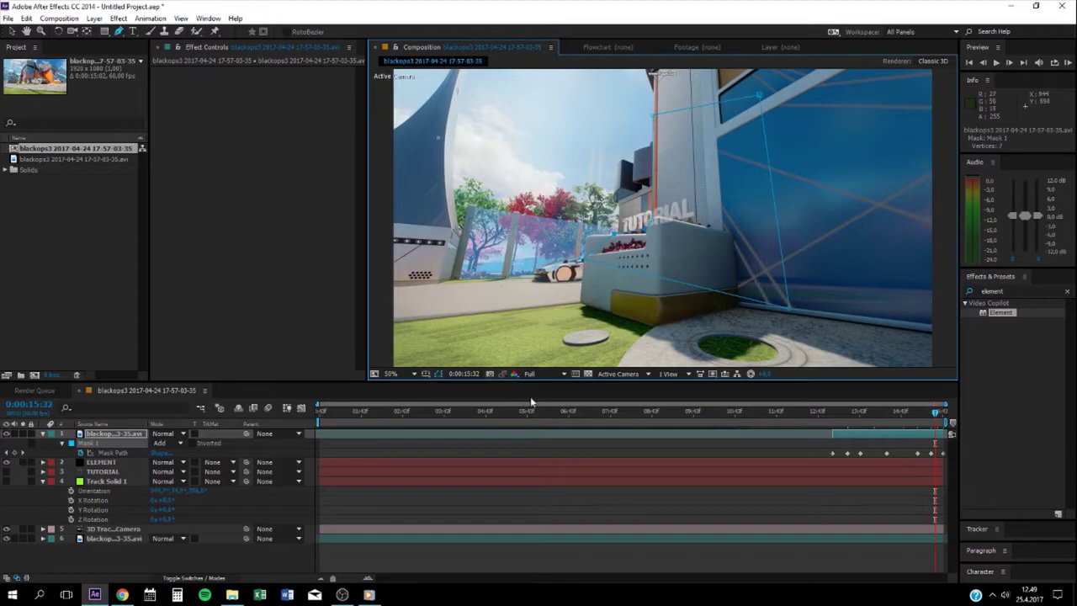
drag(932, 422, 928, 426)
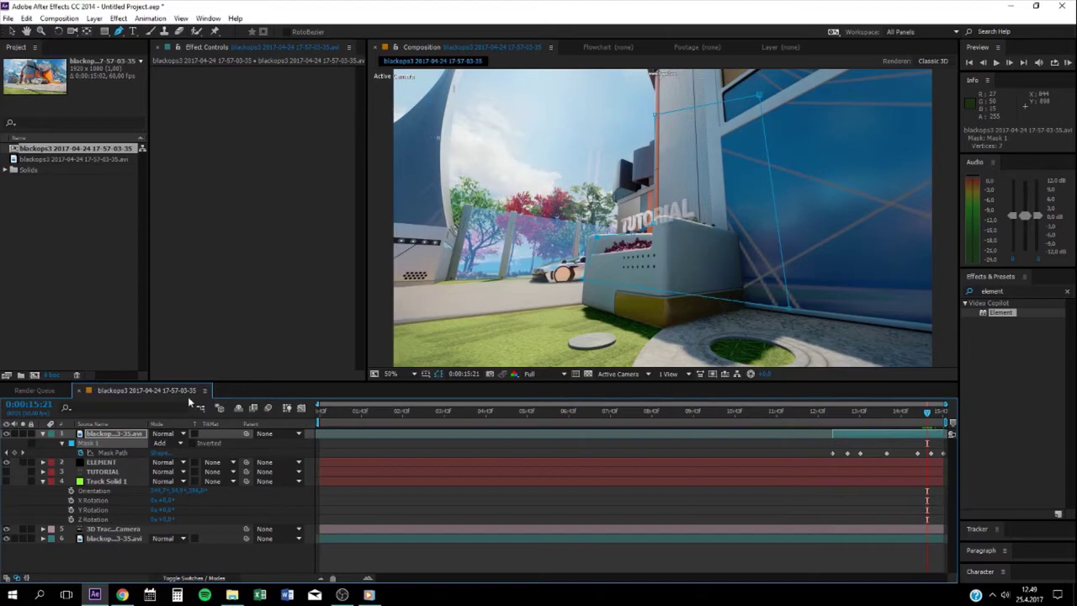
- Show only Opacity, deselect the layer, switch to the Selection tool, and scrub the clip's end
key(t)
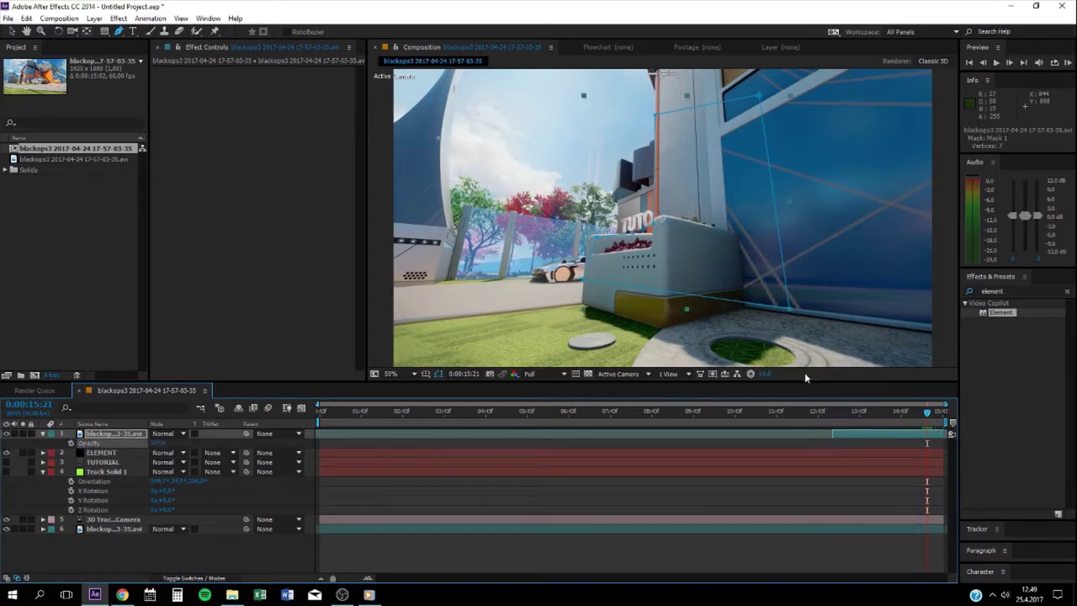
click(144, 555)
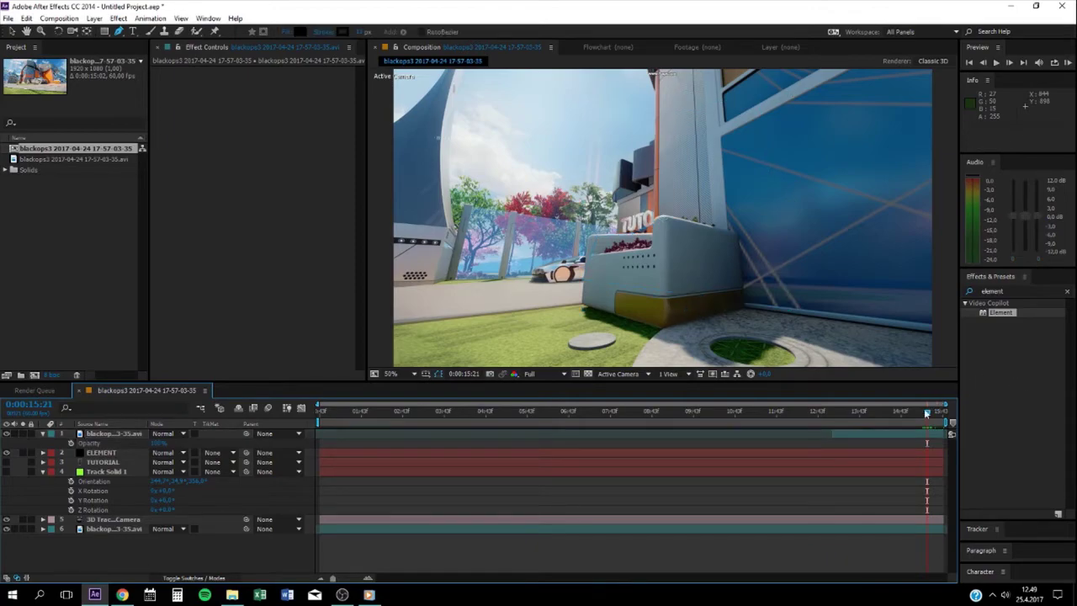
drag(938, 410, 945, 410)
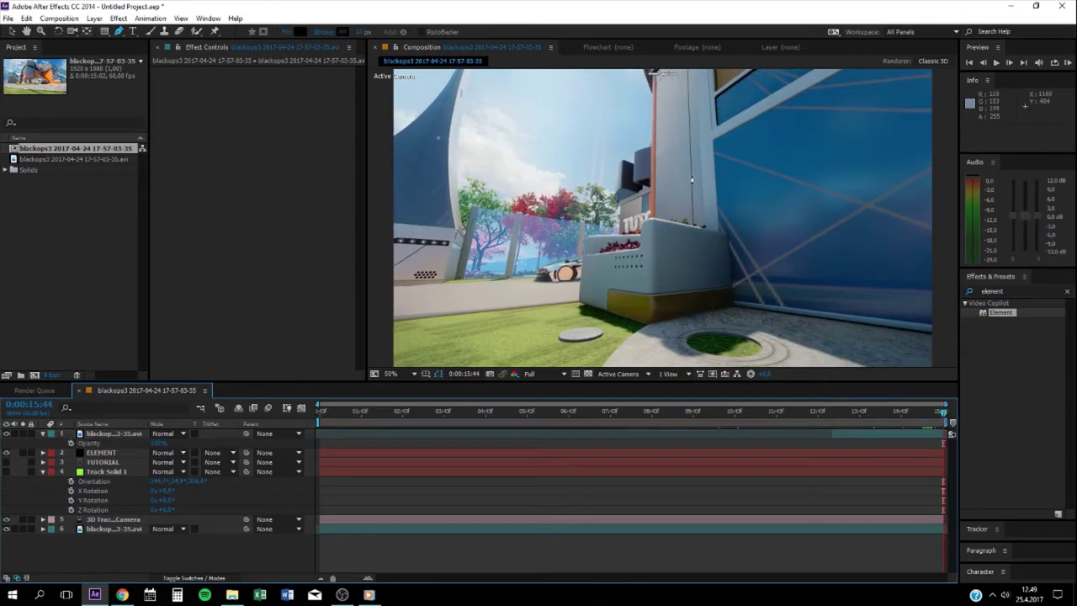
click(13, 31)
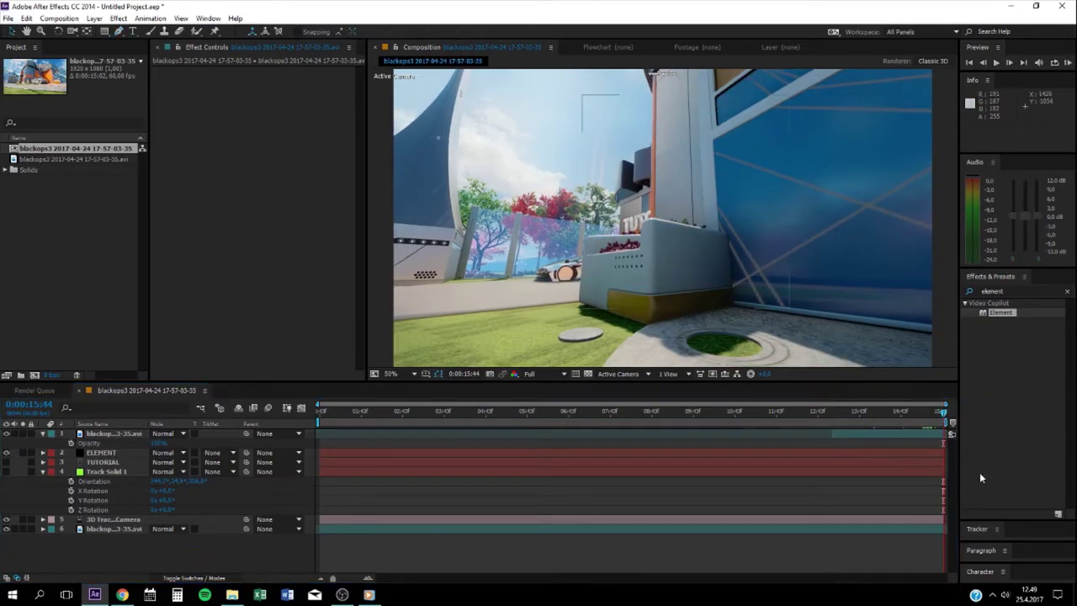
click(920, 412)
drag(921, 416, 370, 438)
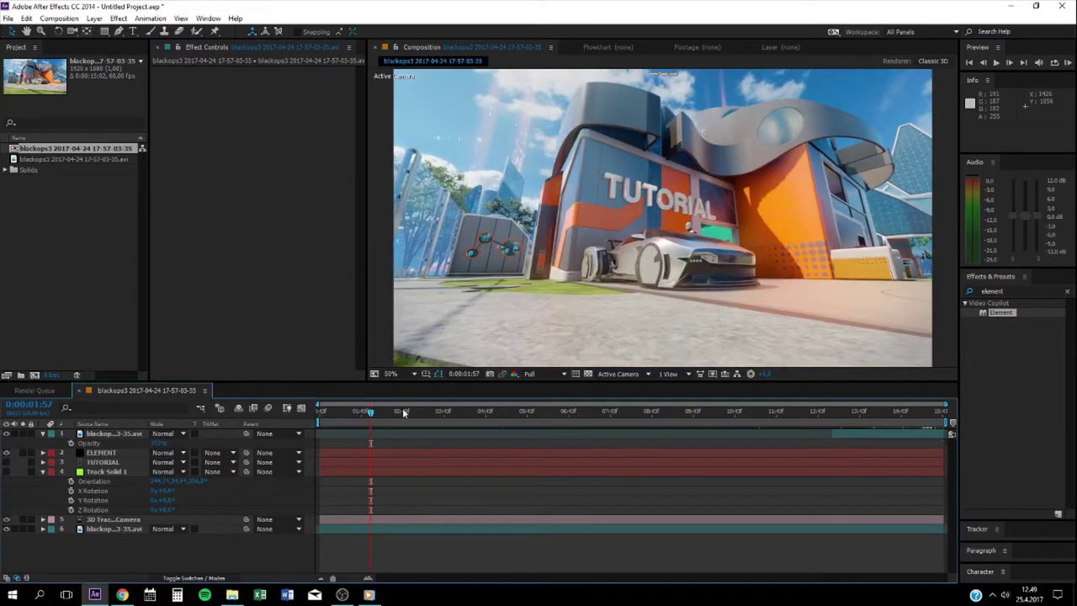
- Collapse the open properties on Track Solid 1 and the top footage layer
click(101, 471)
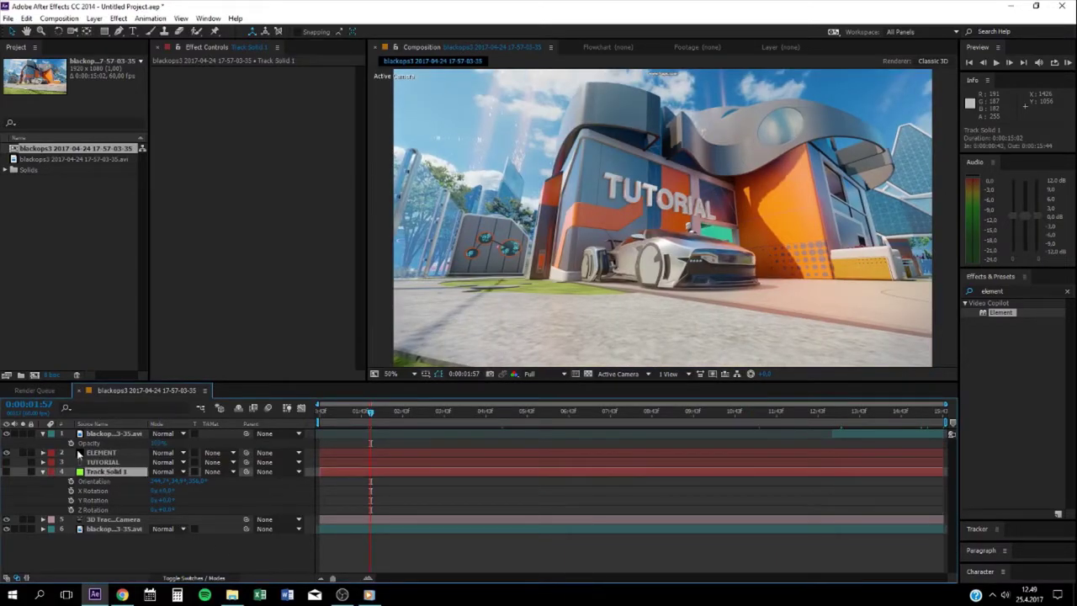
key(u)
click(96, 434)
key(u)
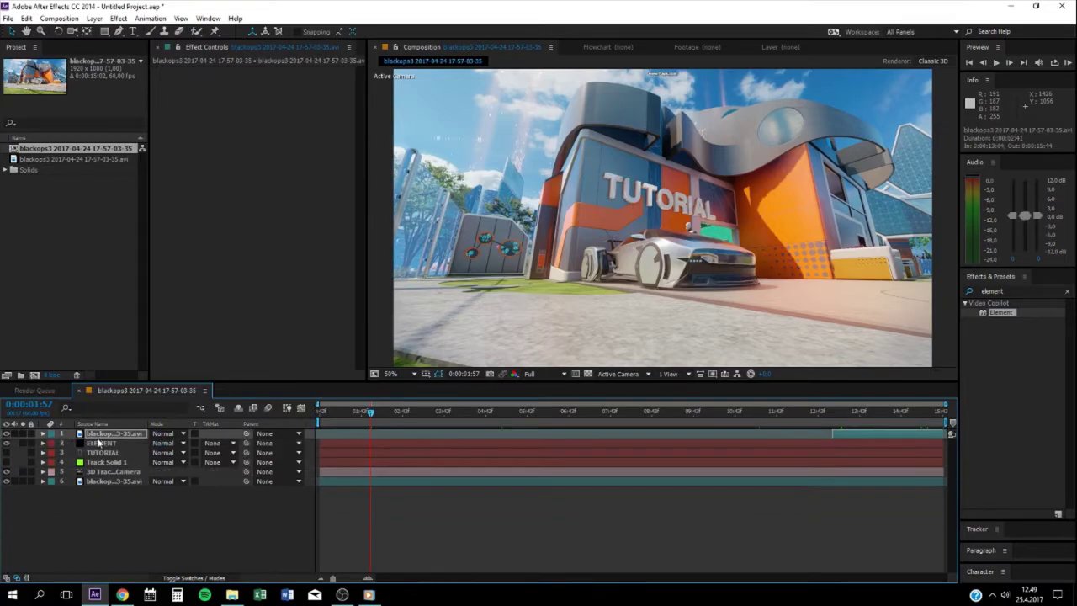
key(ctrl+s)
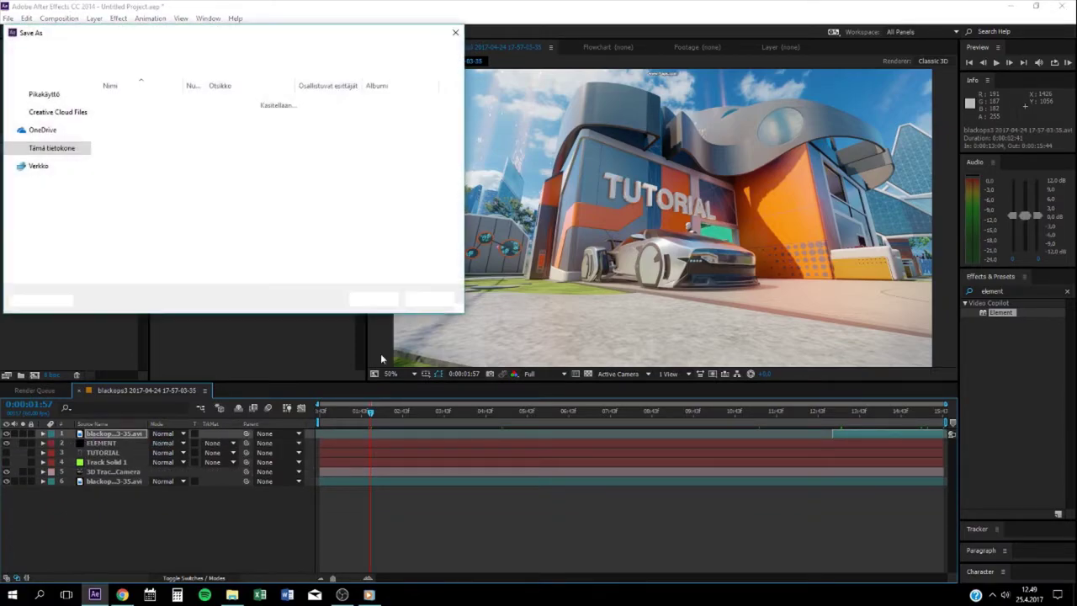
key(Escape)
- Select all six layers and pre-compose them into a new comp named main comp
key(ctrl+a)
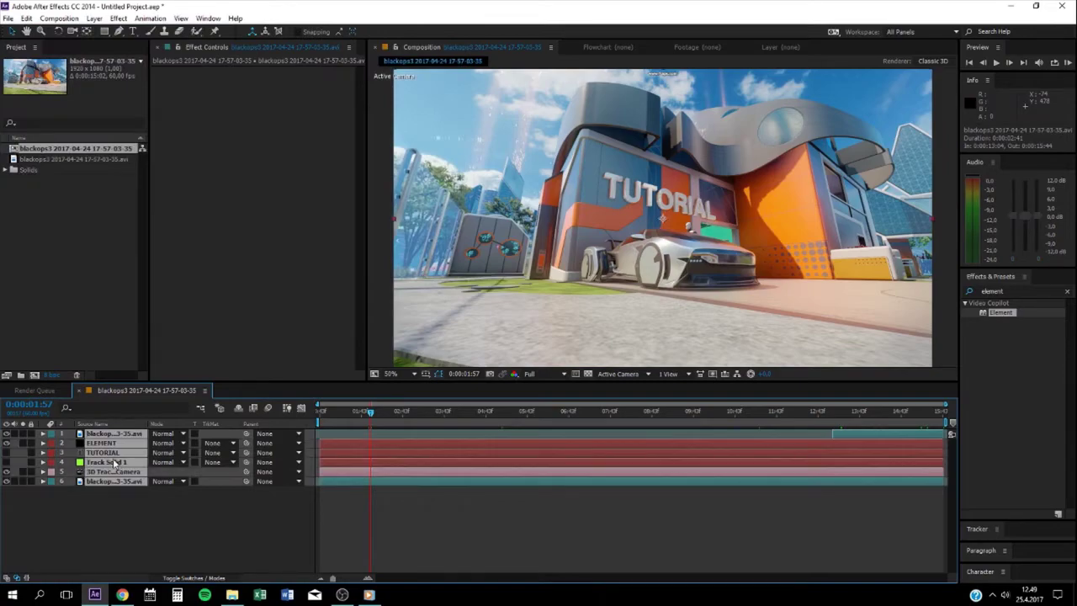
right_click(117, 467)
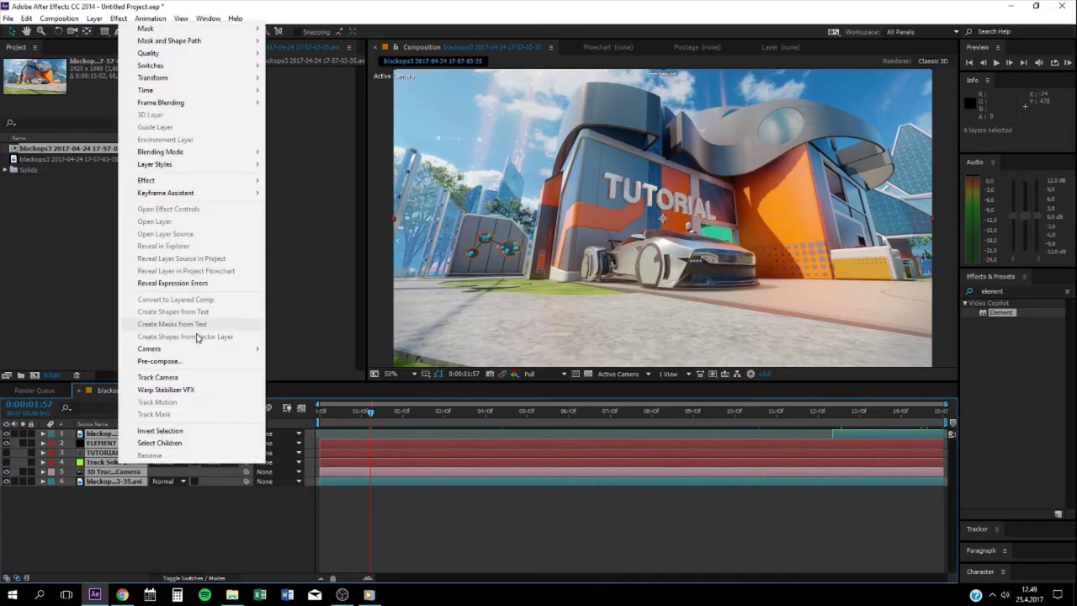
click(176, 362)
text(main comp)
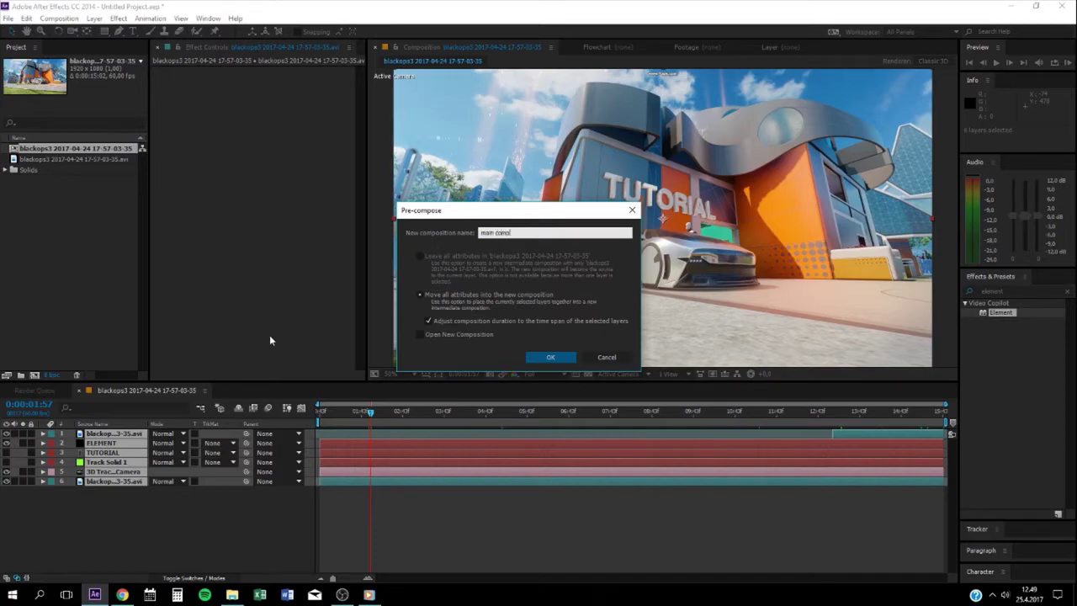
key(Return)
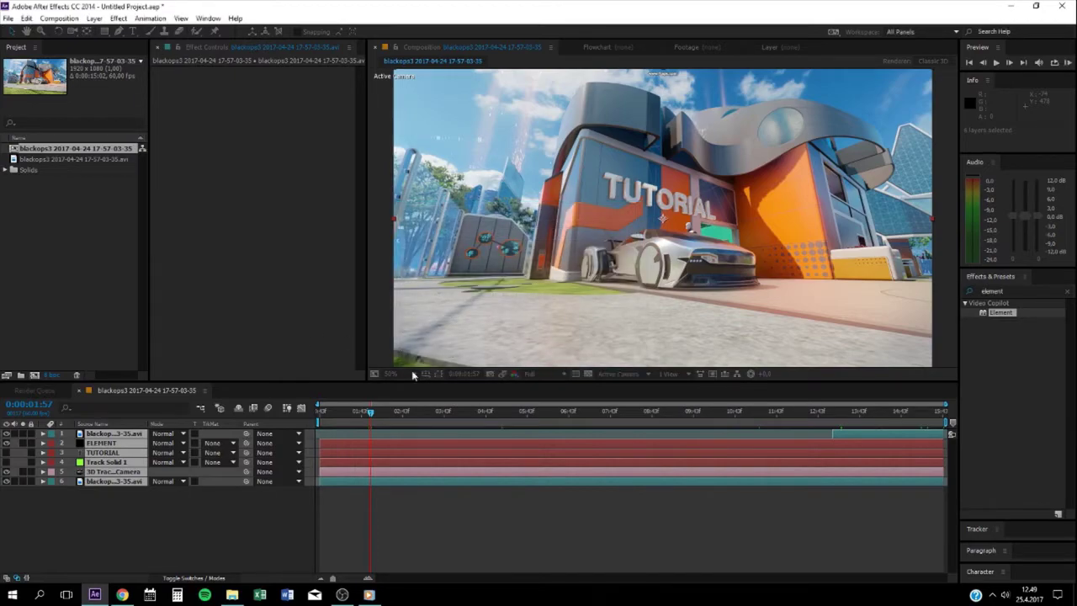
- Scale the main comp layer up slightly and apply the Sharpen effect to it
key(s)
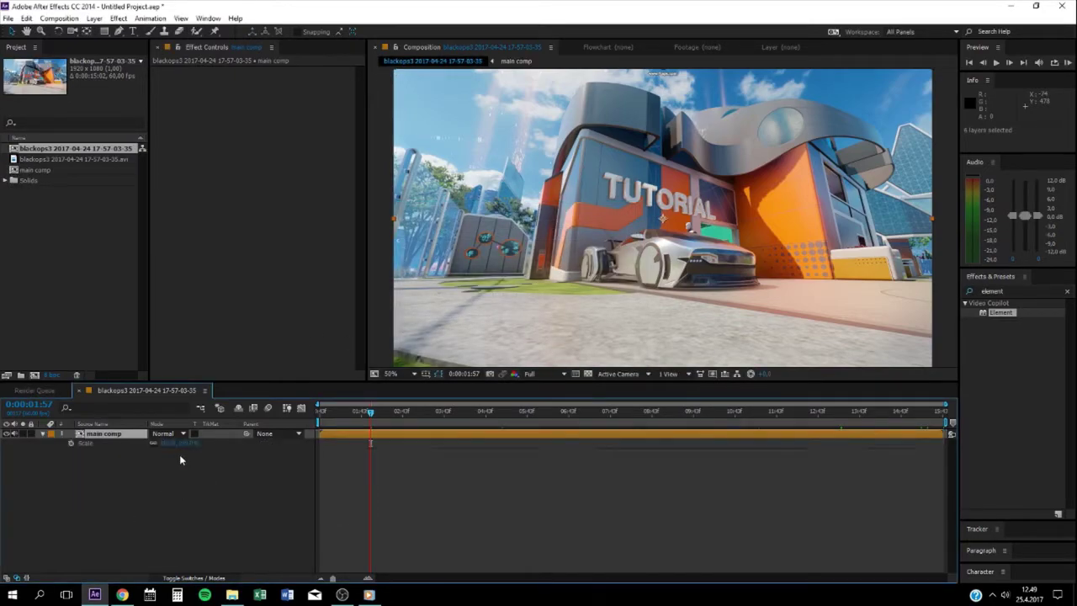
drag(185, 450, 180, 455)
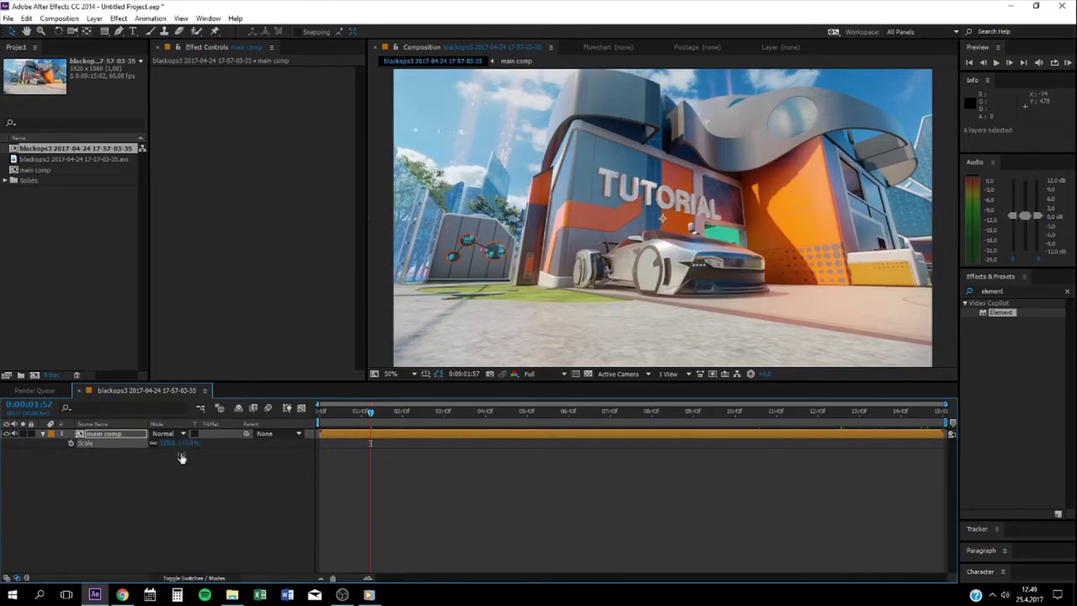
click(1043, 292)
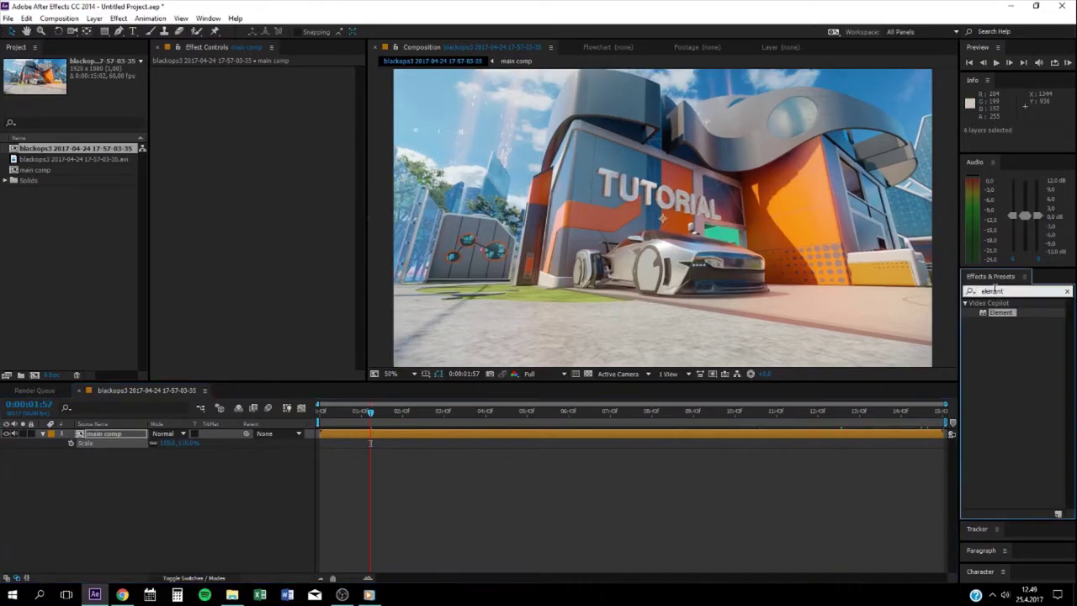
text(sharpen)
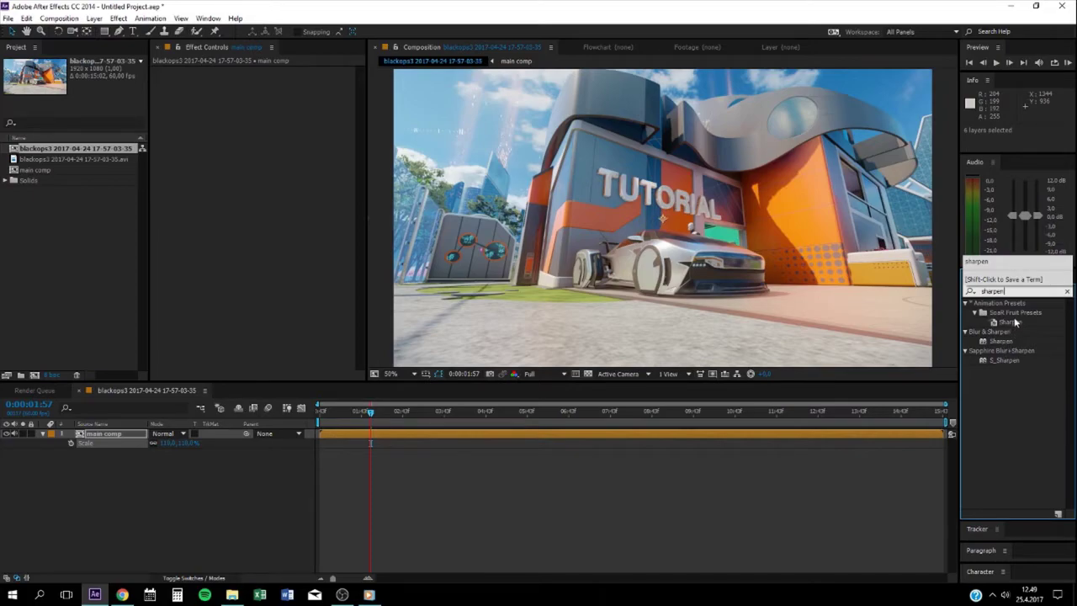
double_click(1012, 322)
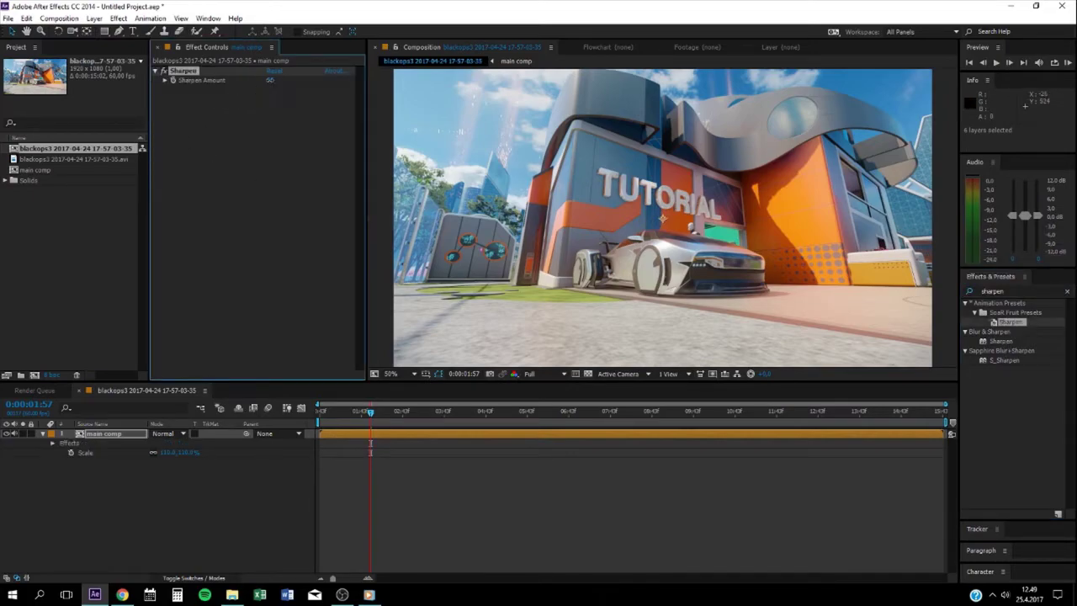
click(282, 199)
- Scrub and preview the sharpened footage to about nine seconds, then open main comp
drag(406, 410, 417, 410)
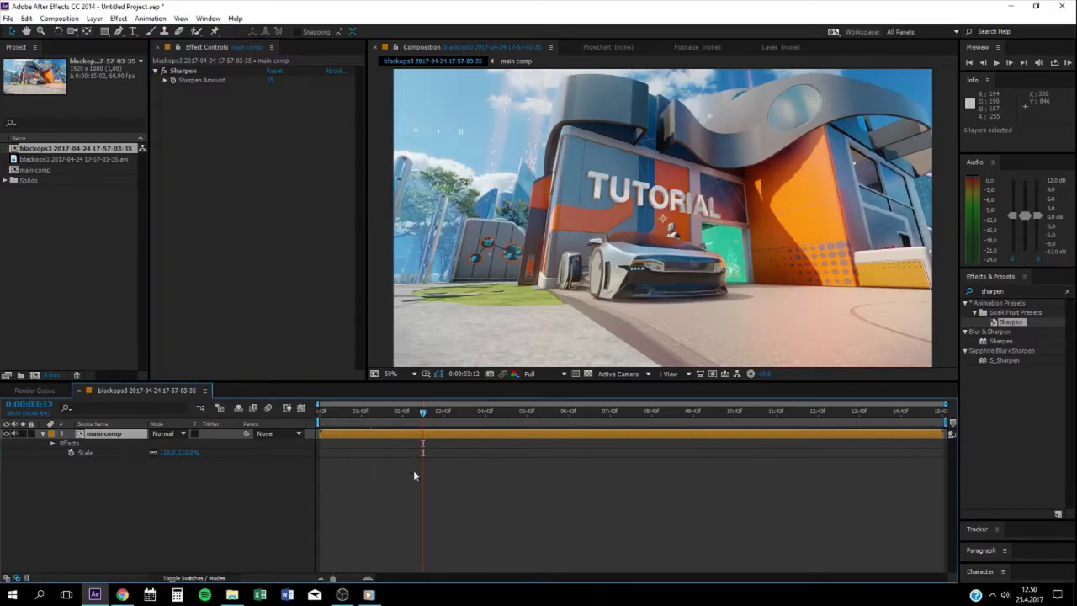
click(414, 475)
click(404, 436)
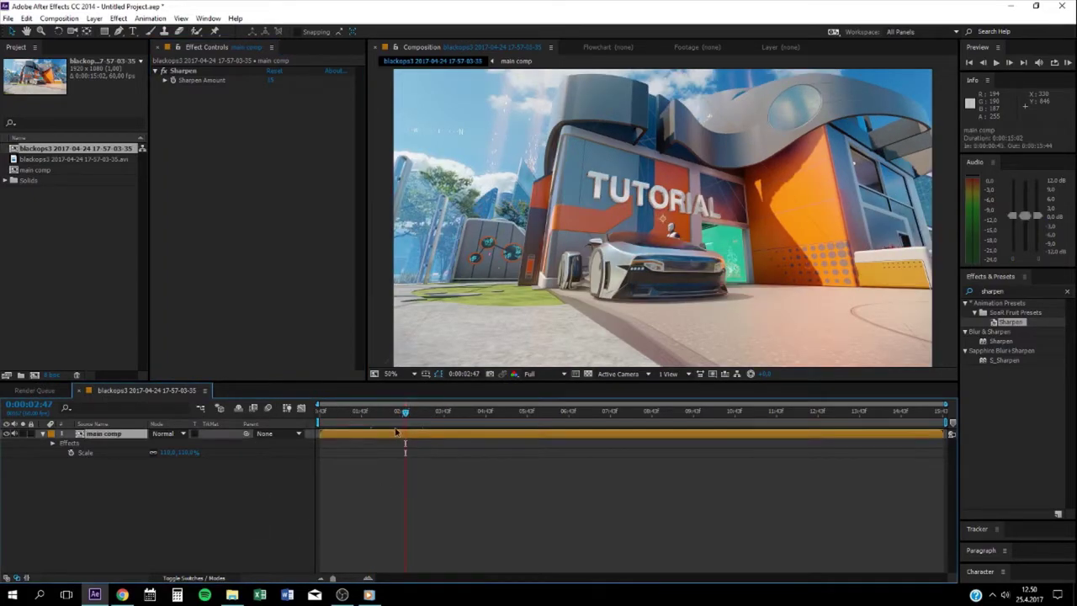
key(KP_0)
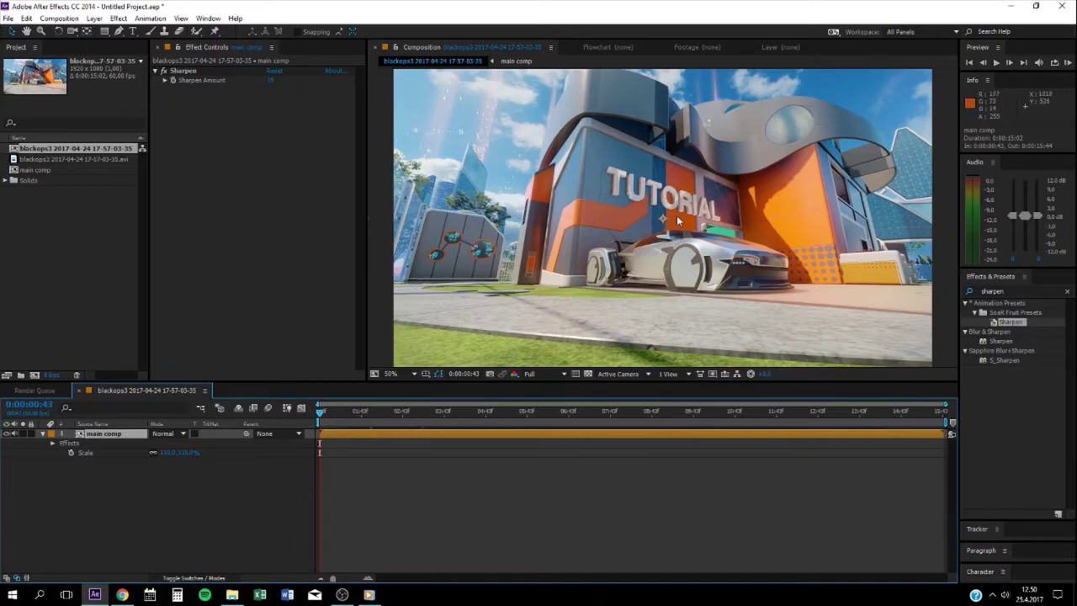
drag(387, 411, 552, 412)
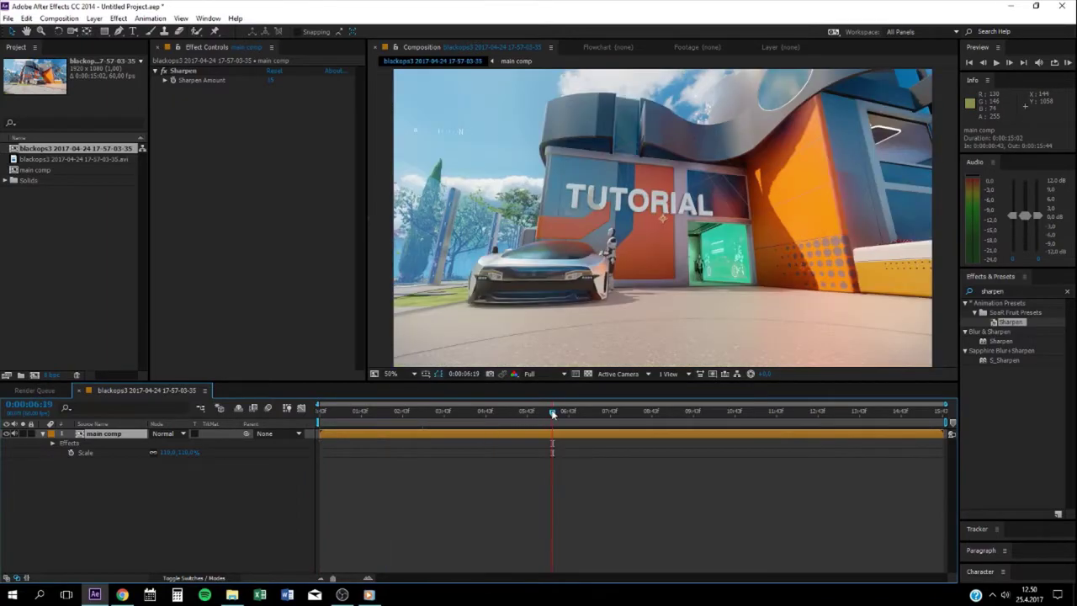
click(678, 411)
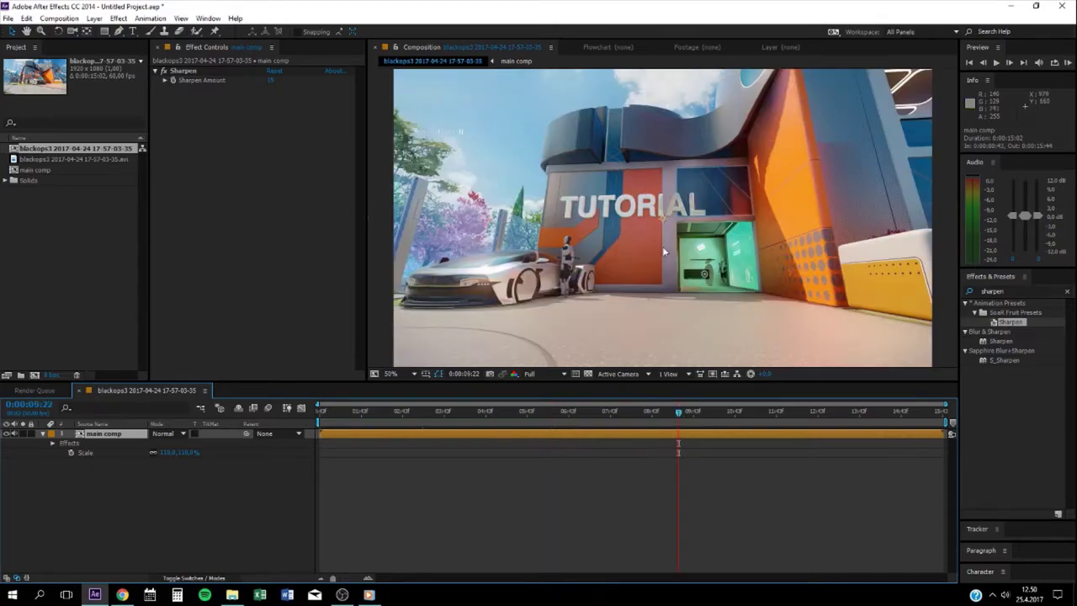
double_click(99, 434)
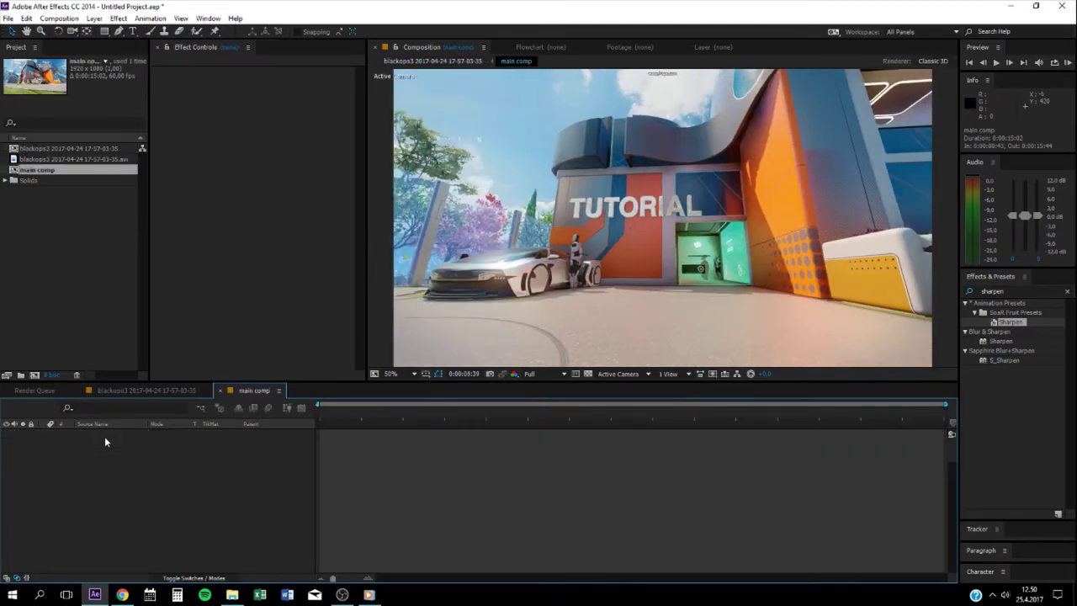
- Browse File Explorer to Dare Rising > DareERC and drag Dare Logo.png into the project and comp
click(231, 595)
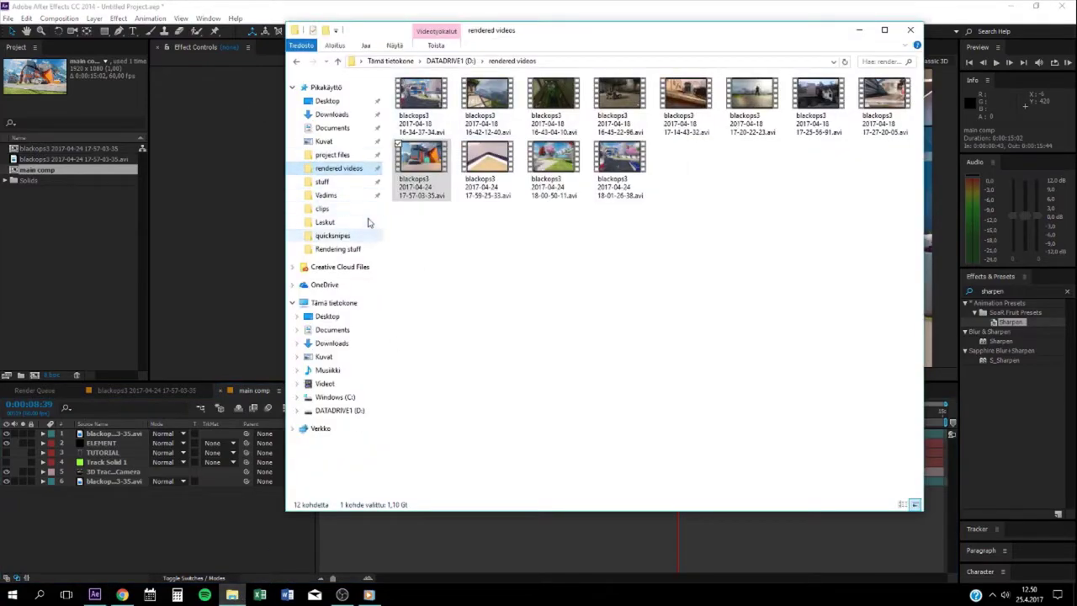
click(333, 154)
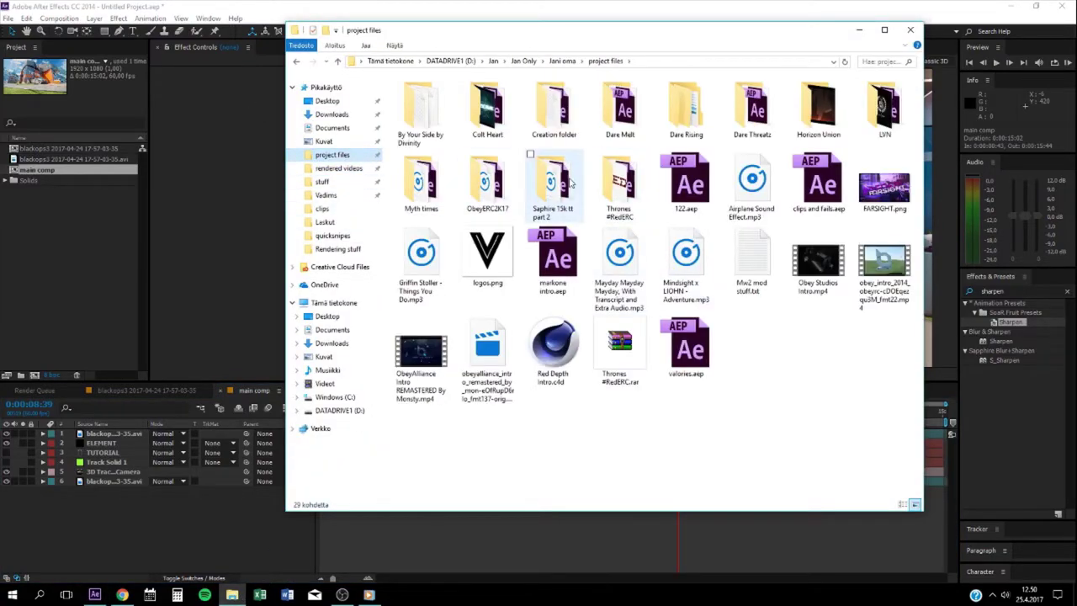
double_click(489, 179)
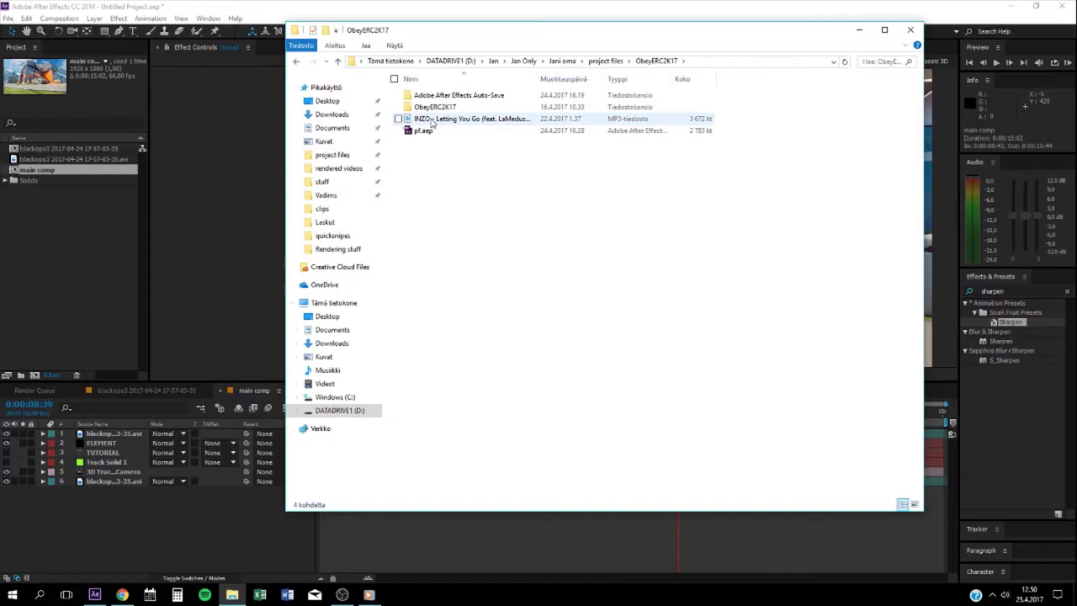
click(605, 61)
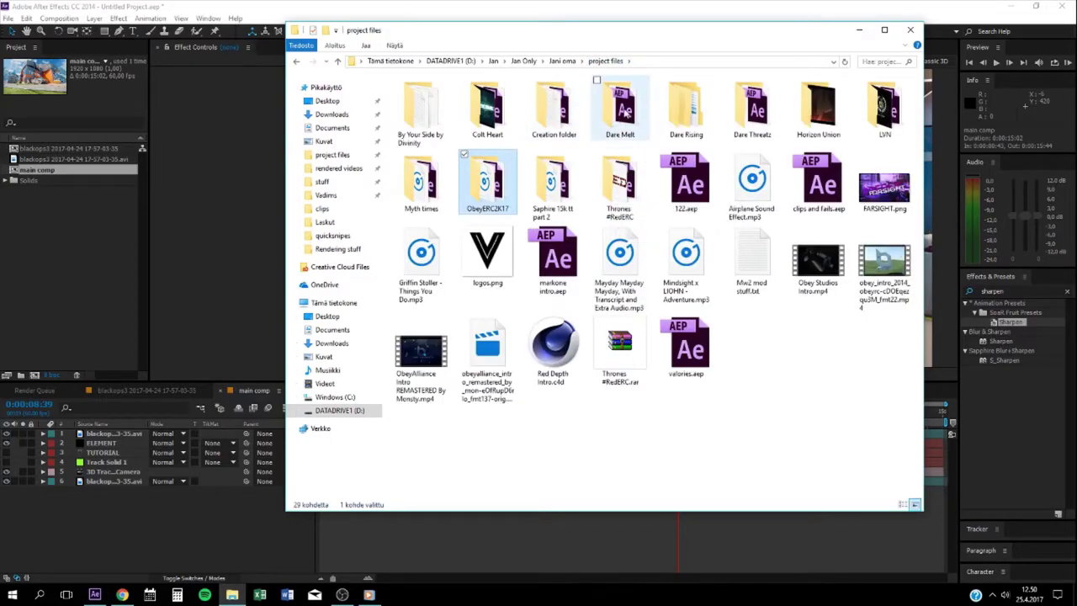
double_click(621, 107)
click(605, 62)
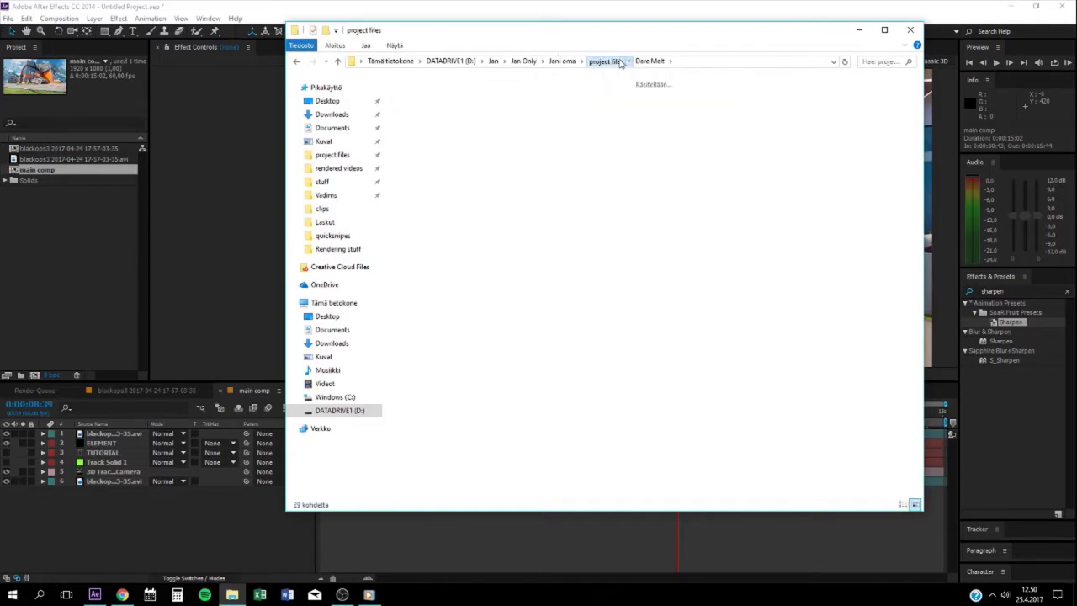
double_click(685, 108)
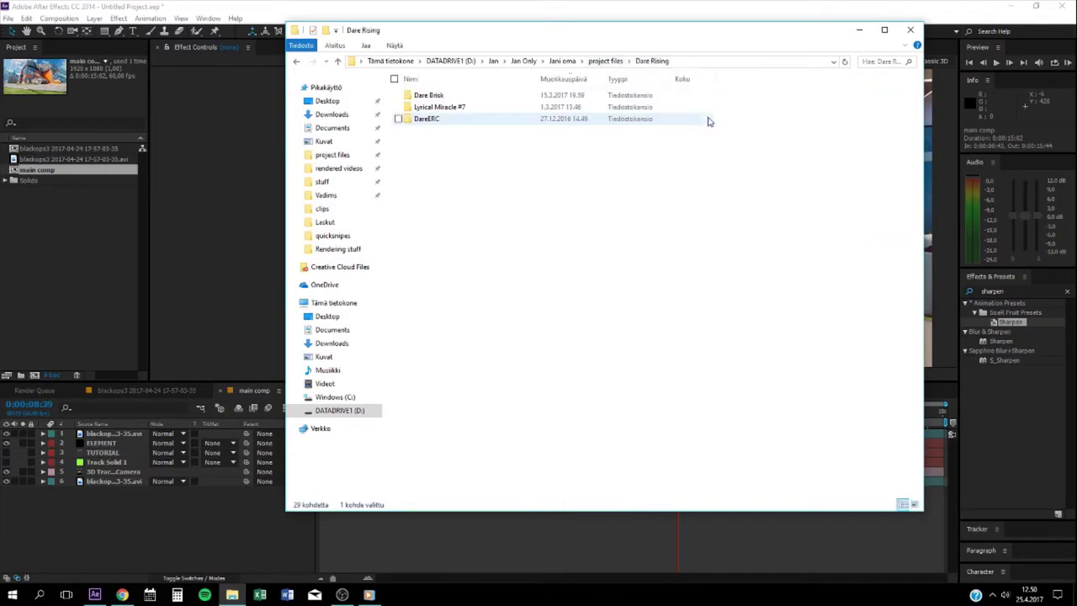
double_click(452, 118)
drag(633, 296, 83, 297)
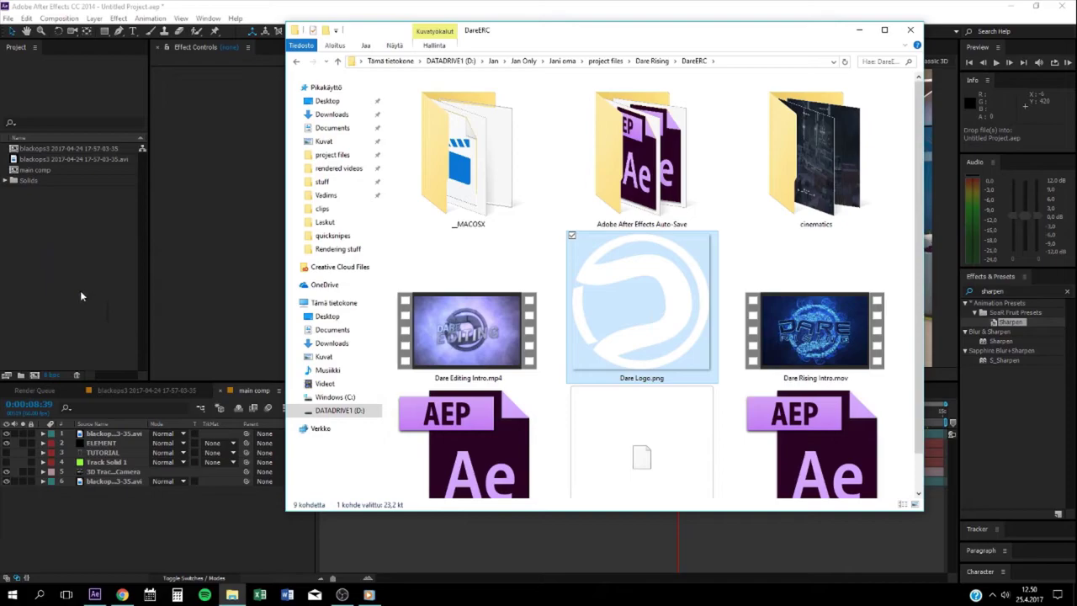
drag(84, 209, 84, 439)
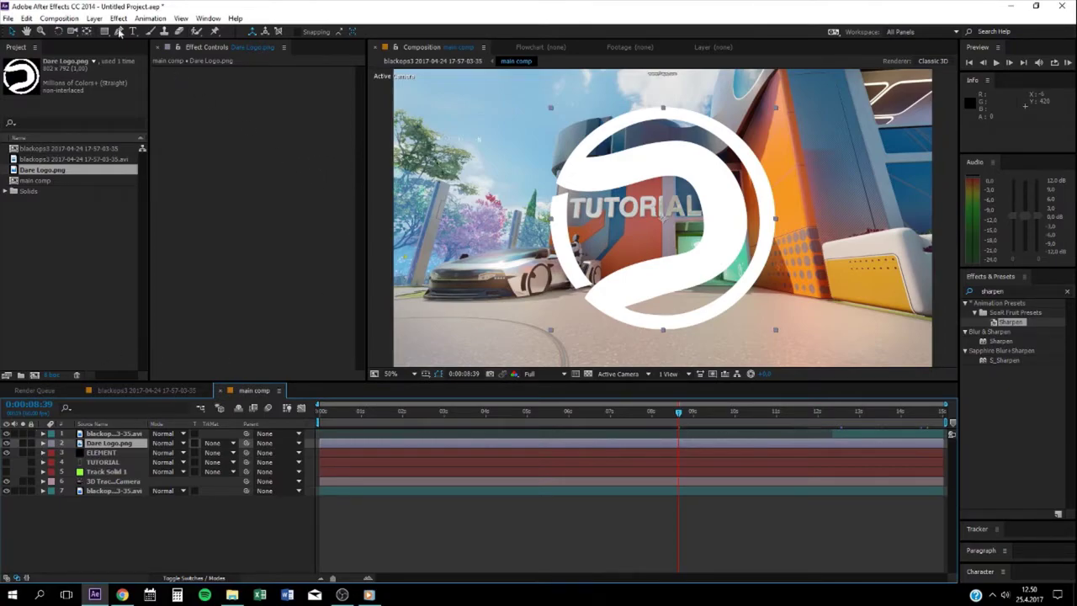
- Auto-trace Dare Logo.png's alpha channel into mask paths, then hide the logo layer
click(93, 18)
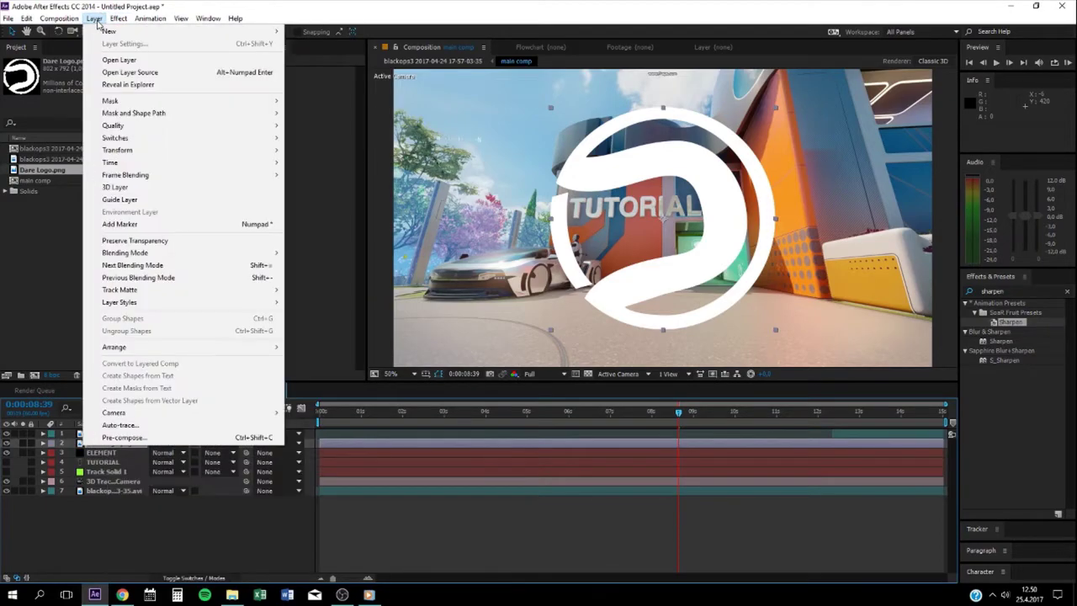
click(144, 426)
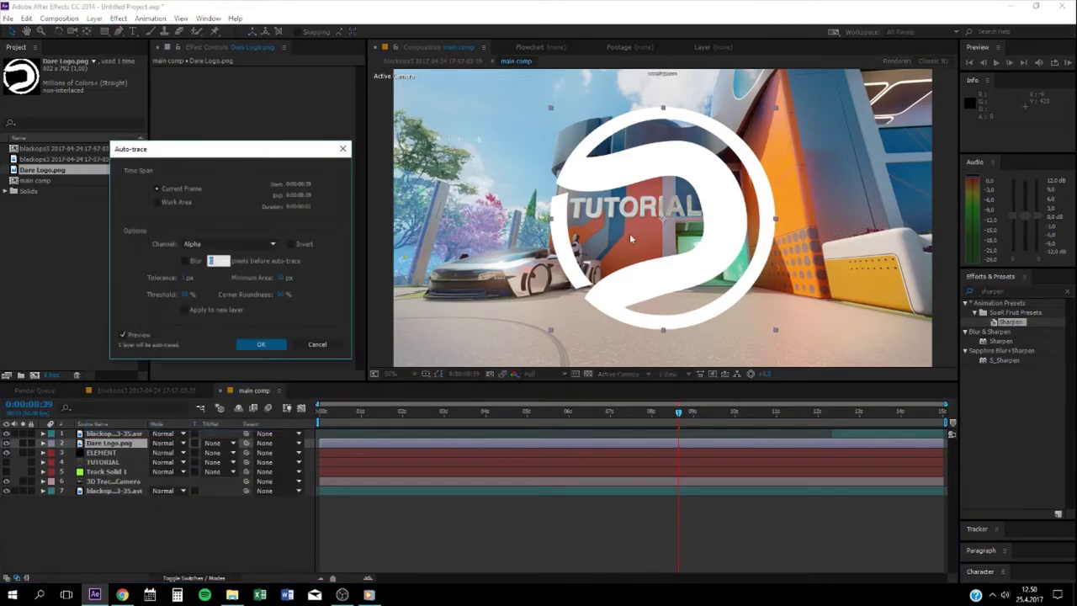
click(210, 264)
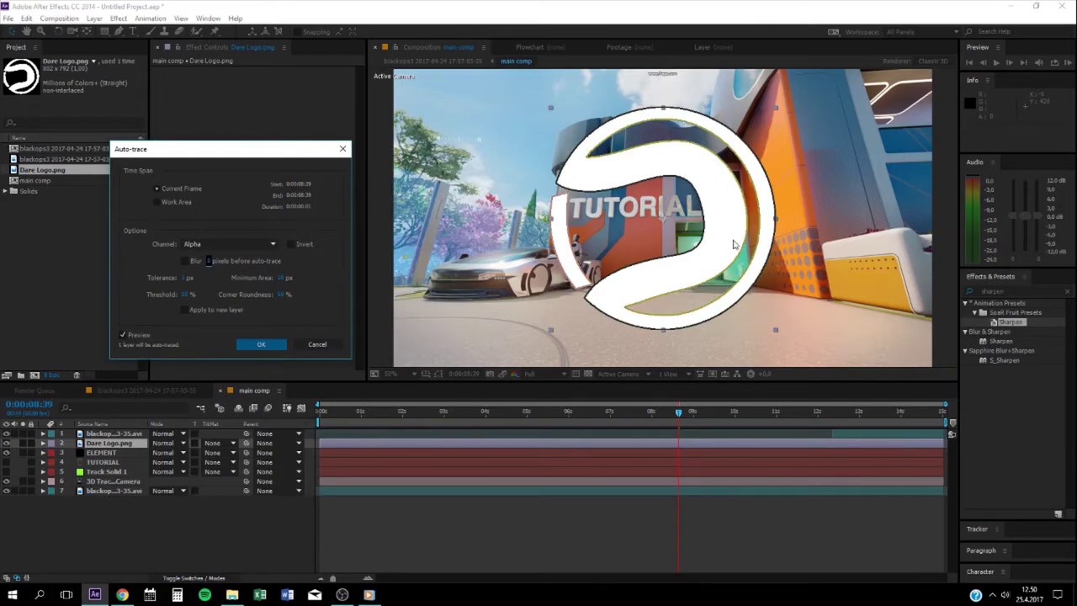
click(242, 343)
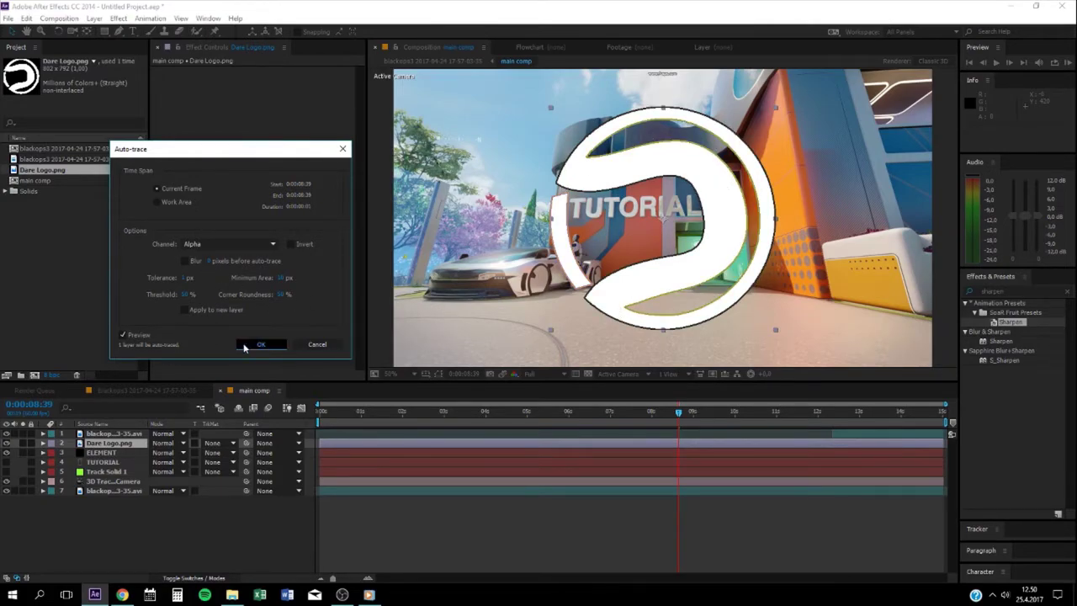
click(7, 442)
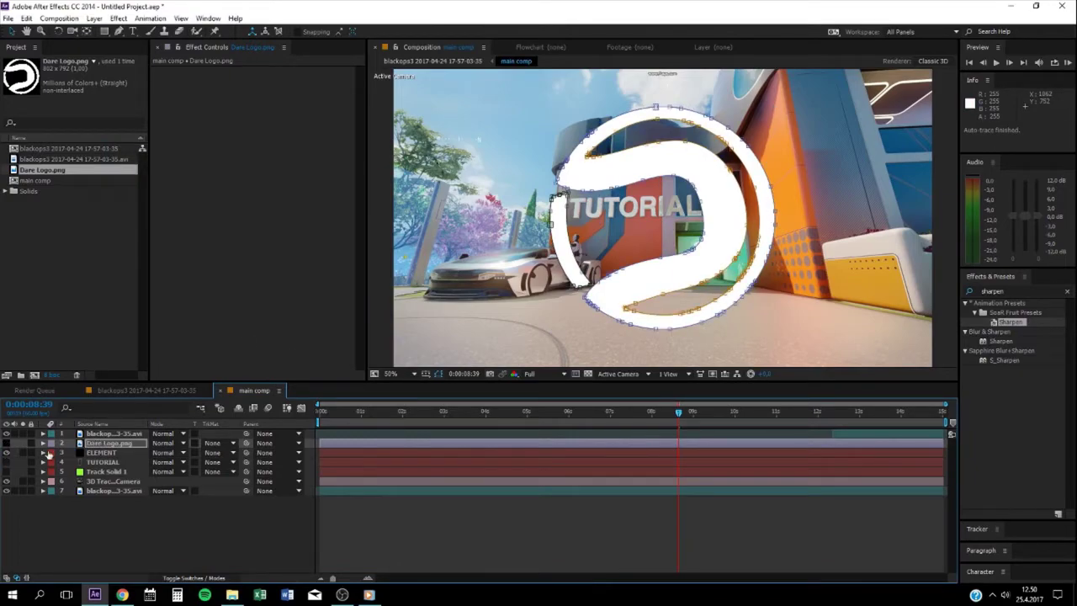
- Select the ELEMENT layer and set Dare Logo.png as Path Layer 1 under Custom Text and Masks
click(102, 453)
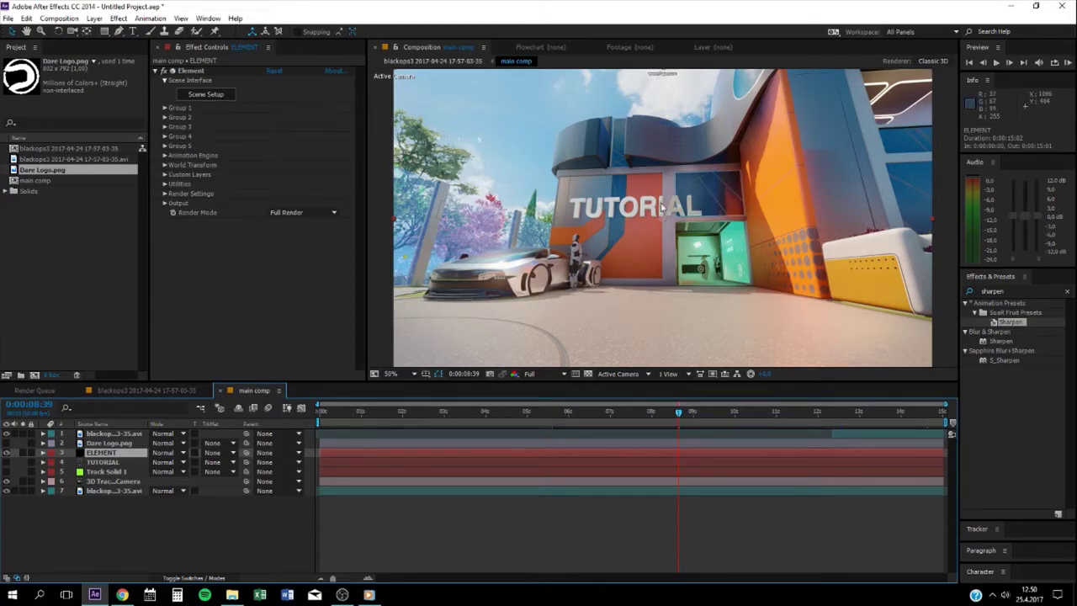
click(166, 175)
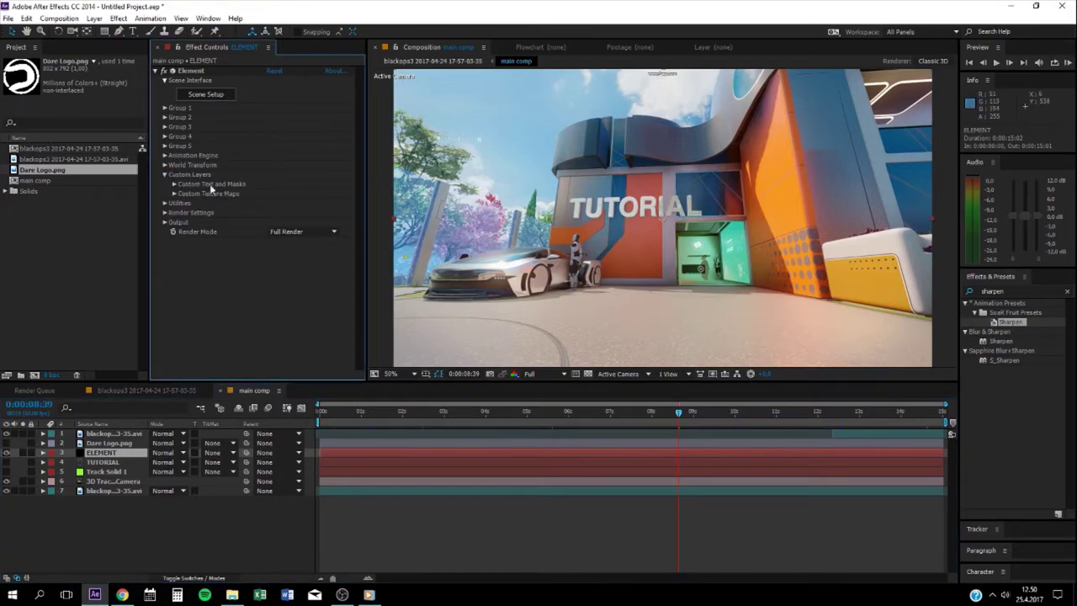
click(174, 183)
click(313, 193)
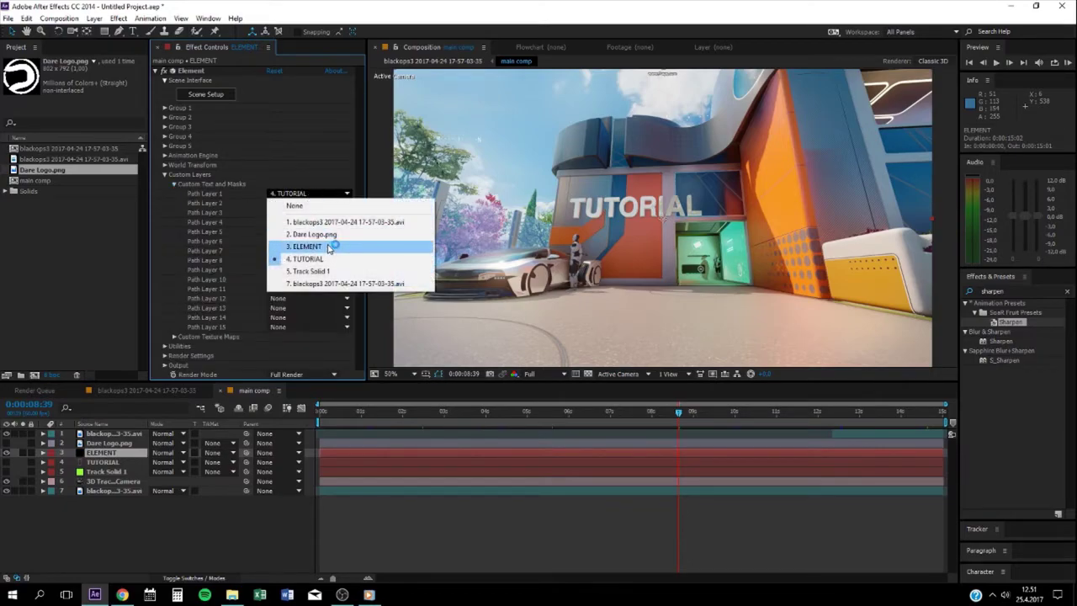
click(329, 235)
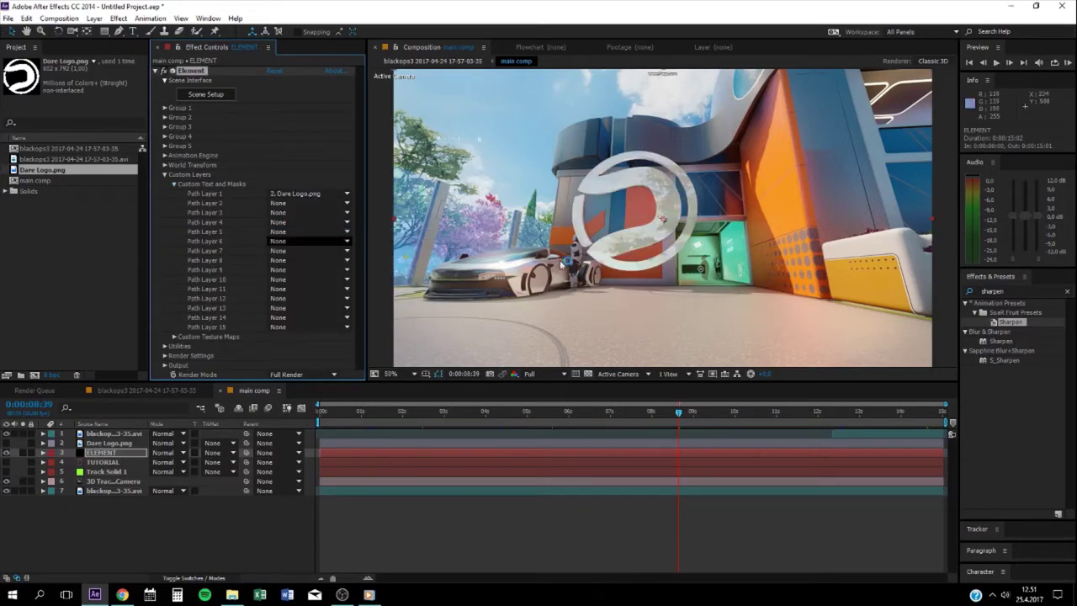
- Recheck Path Layer 1 stays Dare Logo.png, then expand Group 1 and its Particle Look settings
click(167, 174)
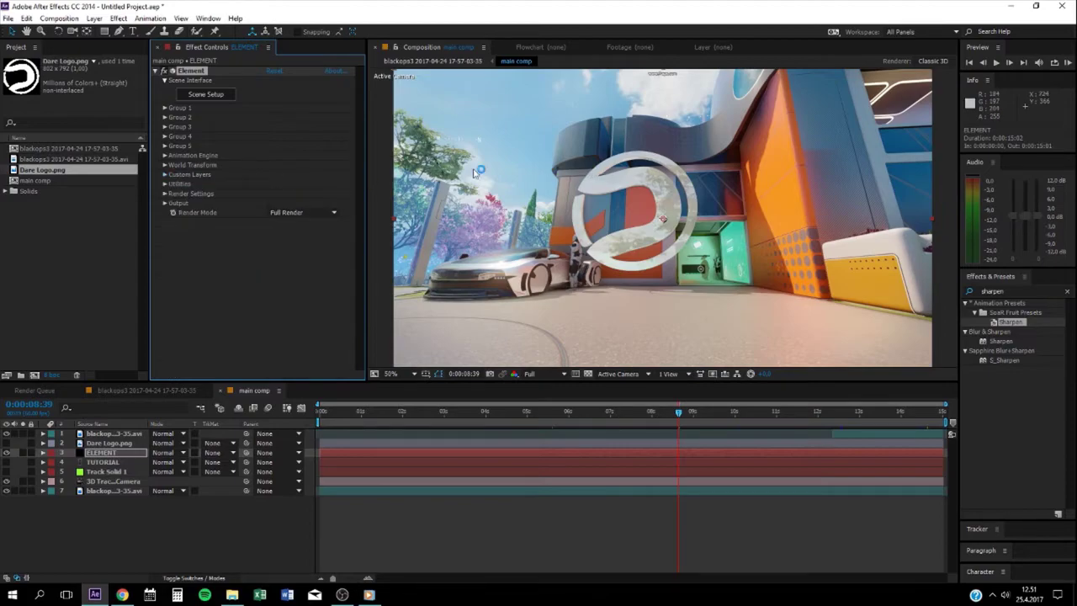
click(166, 165)
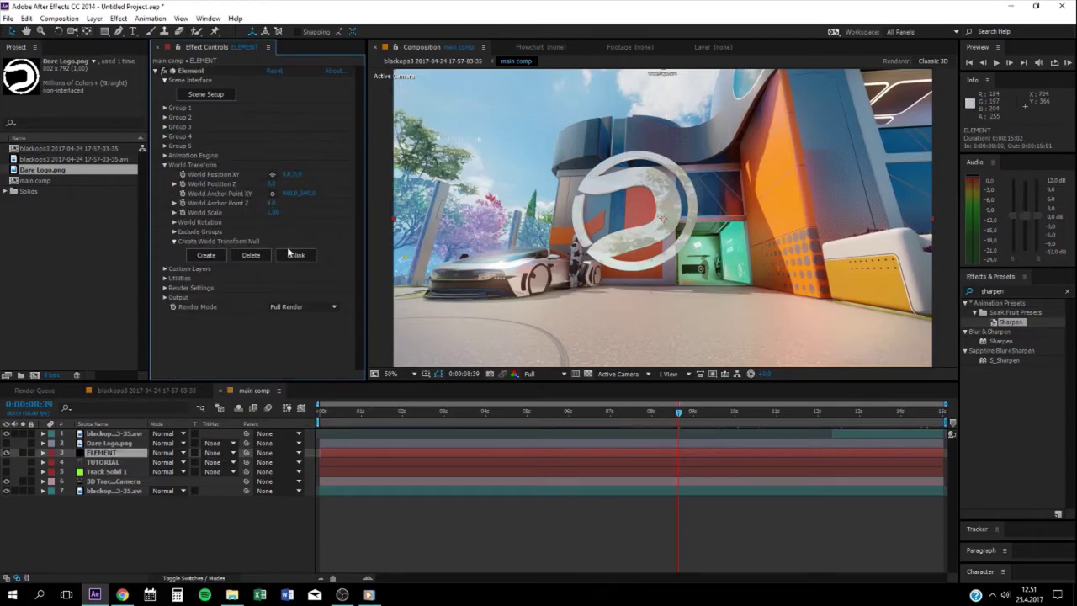
click(165, 165)
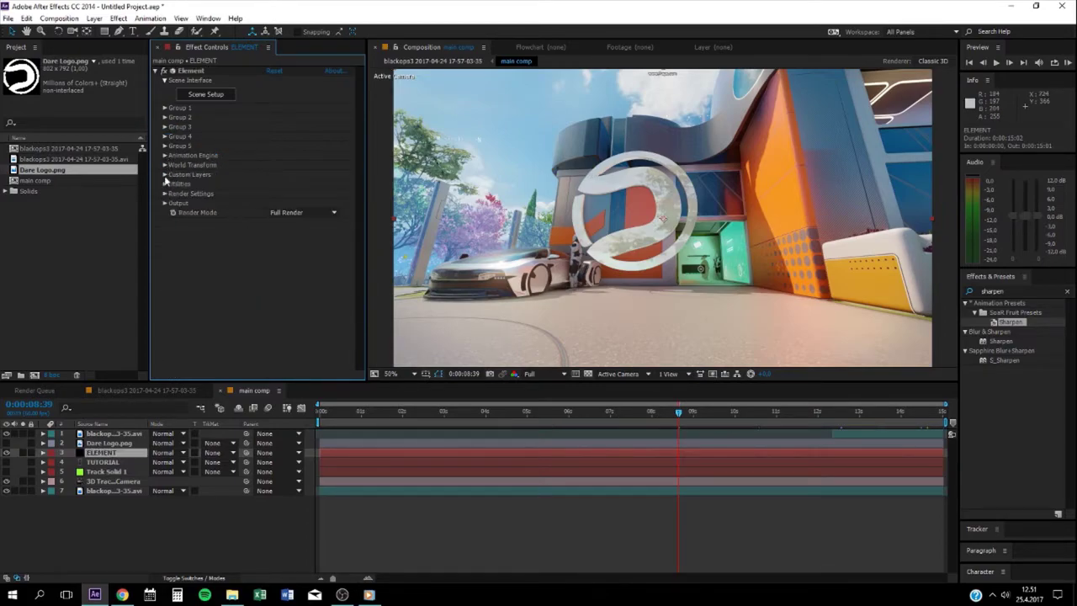
click(166, 175)
click(298, 196)
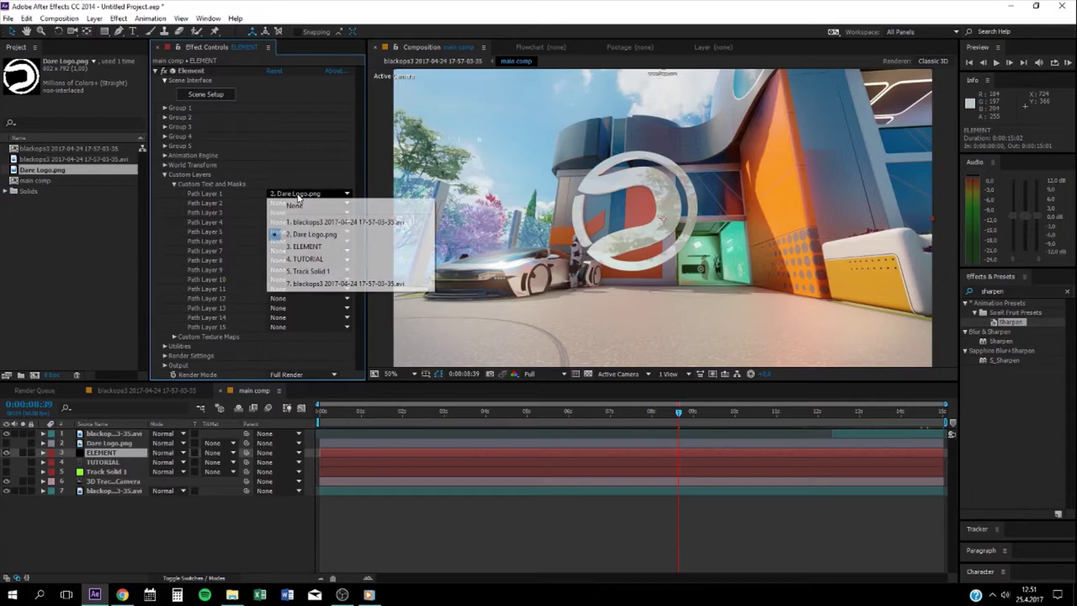
click(333, 235)
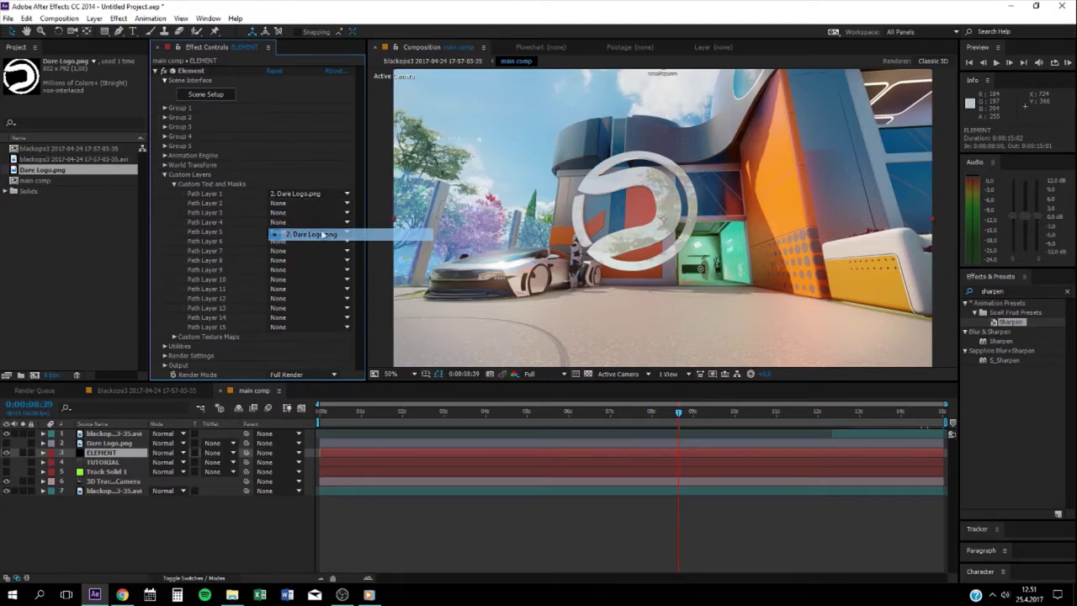
click(166, 174)
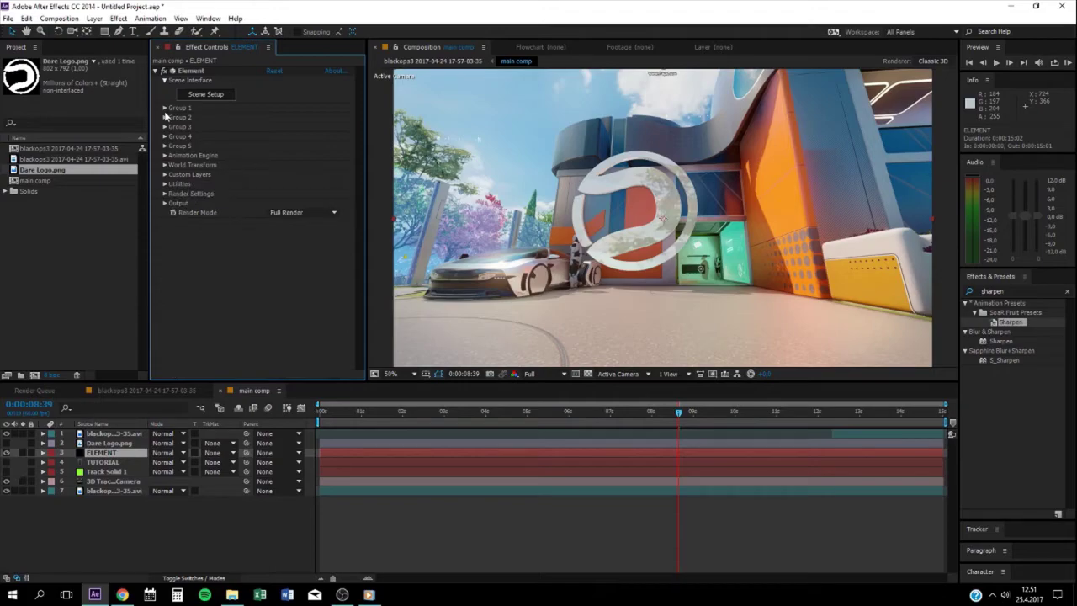
click(166, 108)
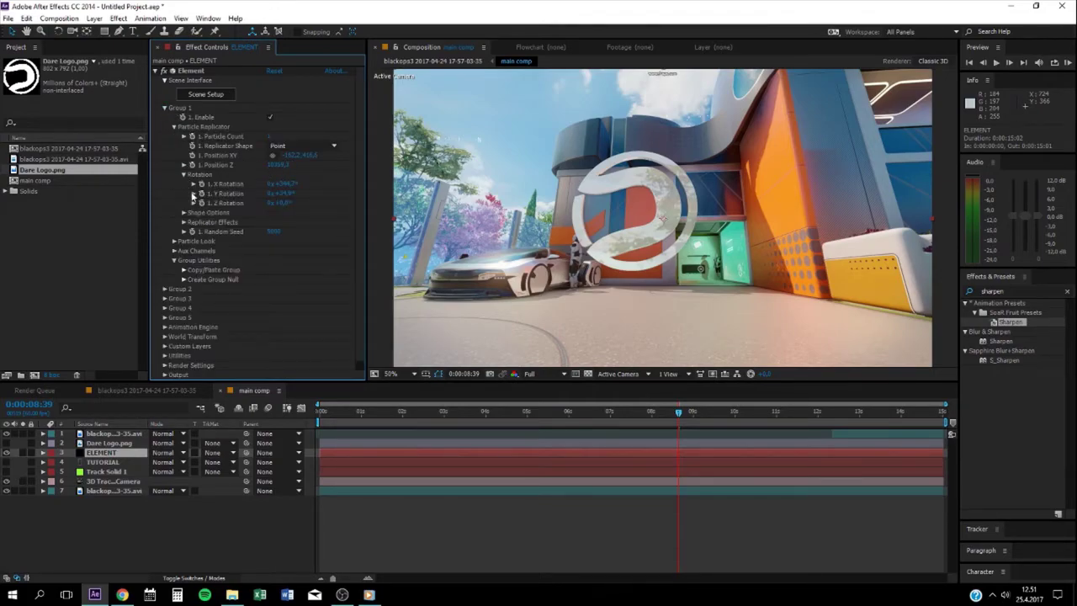
click(174, 242)
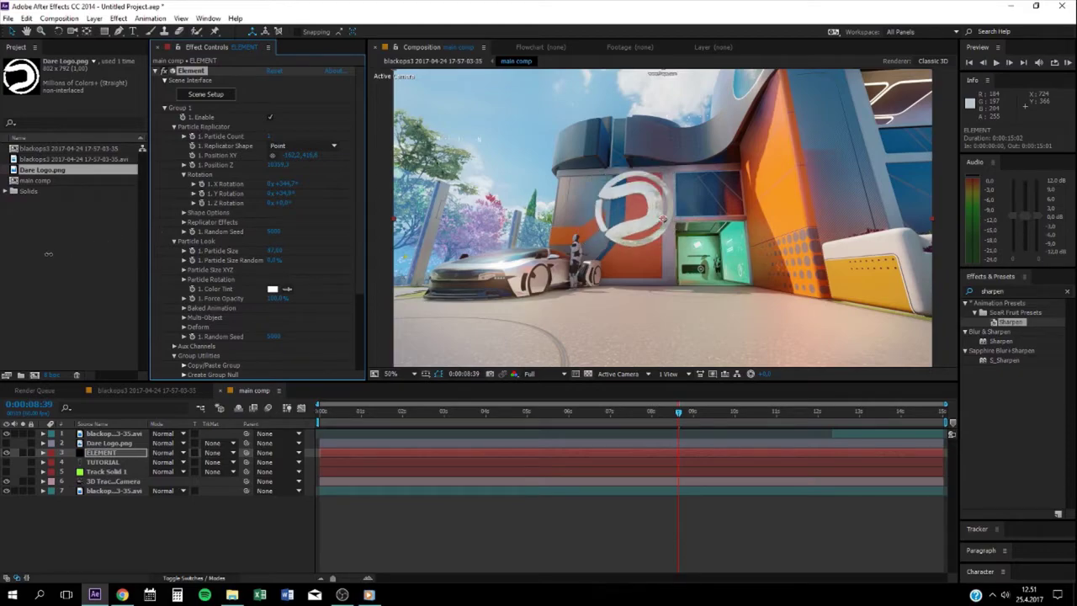
- In Element 3D Scene Setup, view the ring at an angle and resize the plane model
click(227, 96)
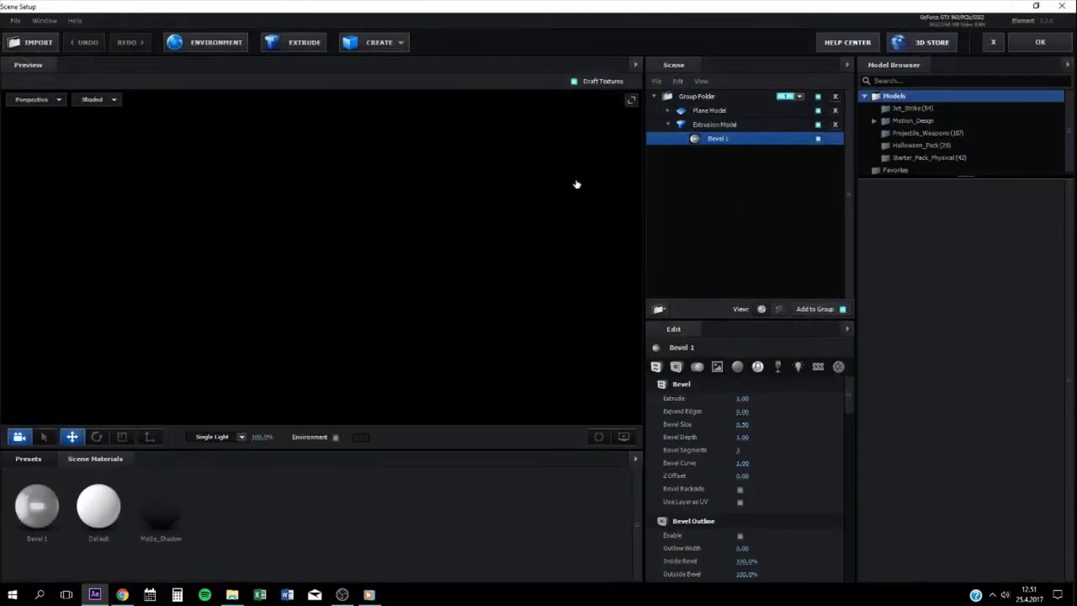
click(567, 165)
drag(567, 166, 534, 246)
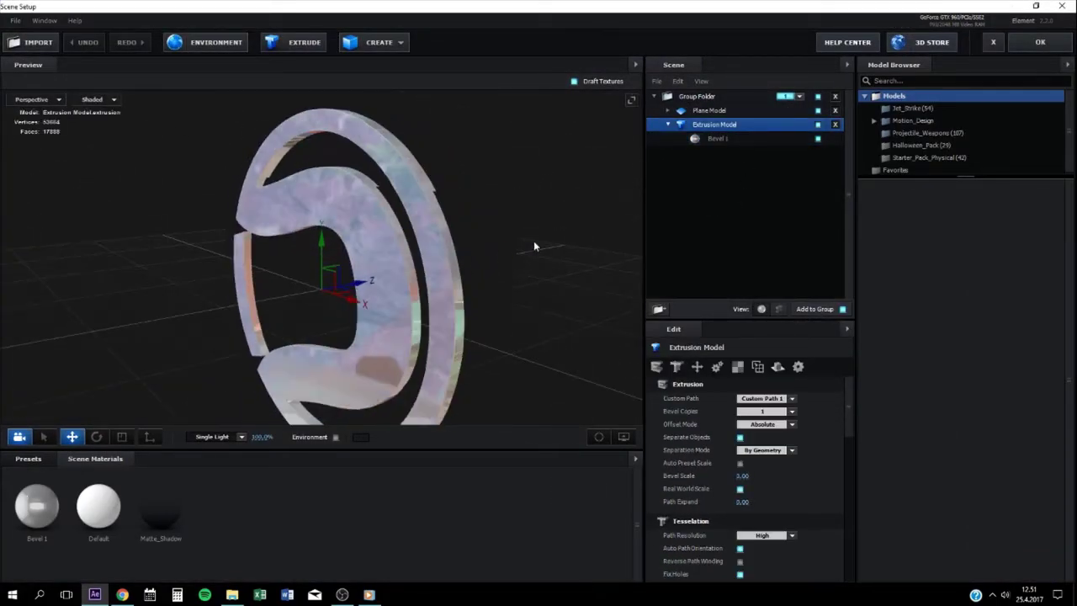
click(708, 109)
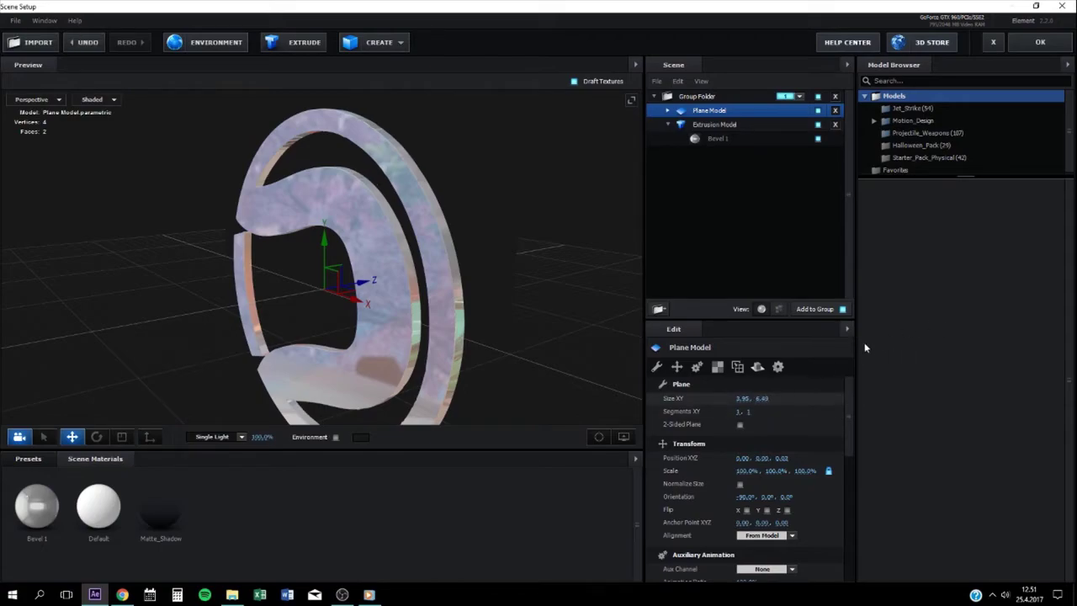
drag(865, 347, 738, 204)
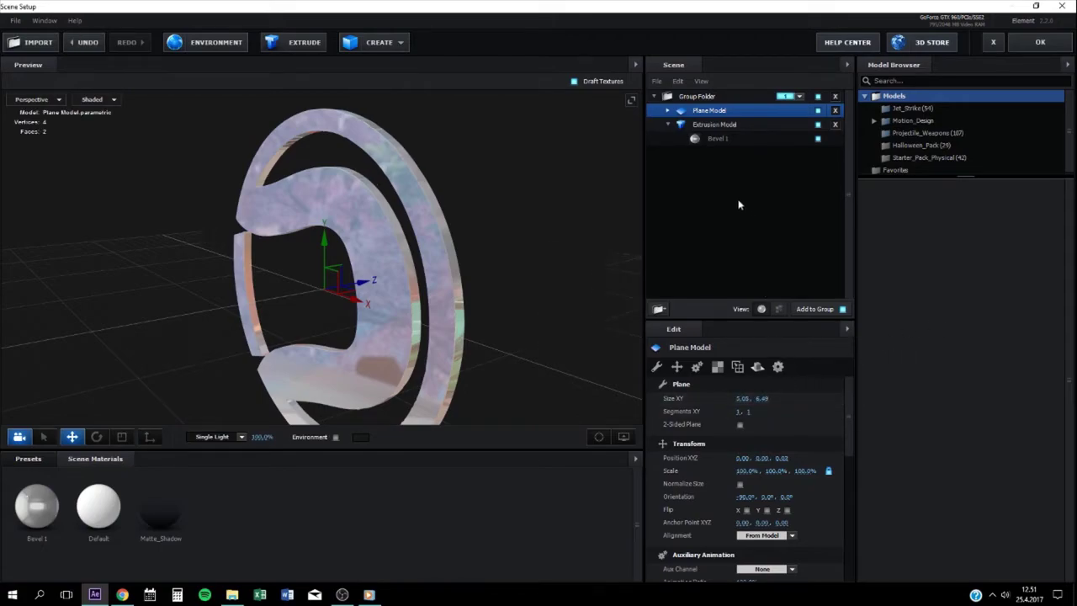
- Raise Bevel 1's extrude depth to 2.71, check the ring's edge, and return to After Effects
click(733, 125)
click(716, 138)
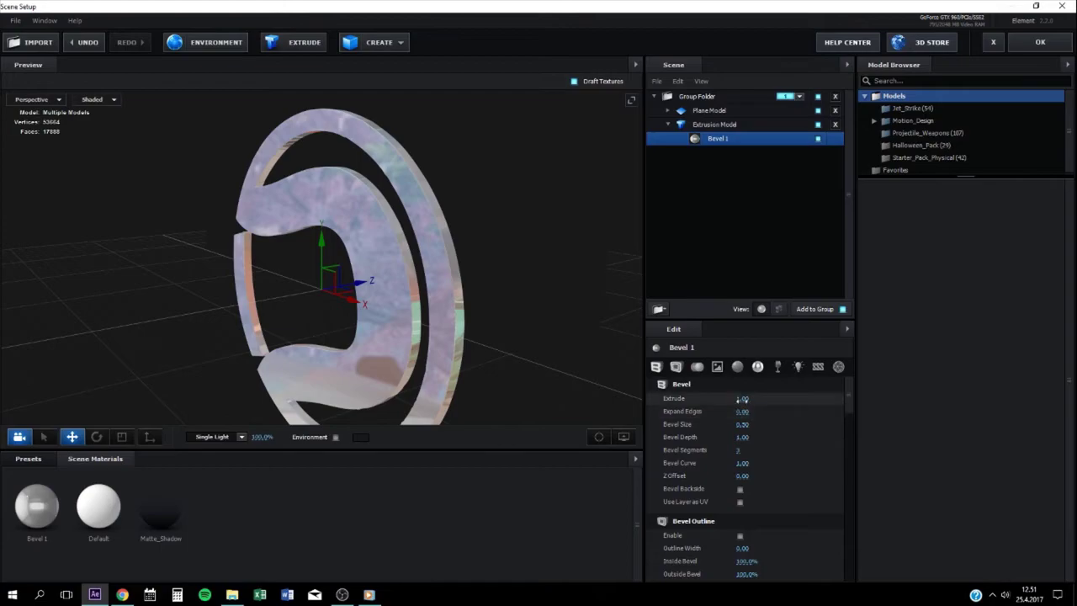
drag(742, 398, 807, 398)
drag(420, 303, 521, 305)
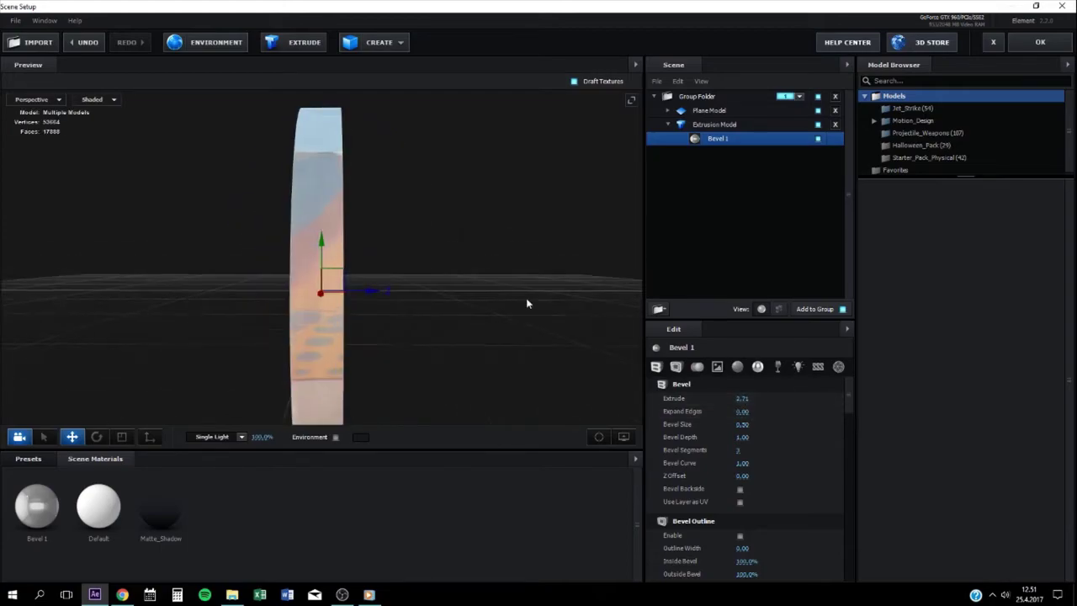
drag(389, 261, 416, 227)
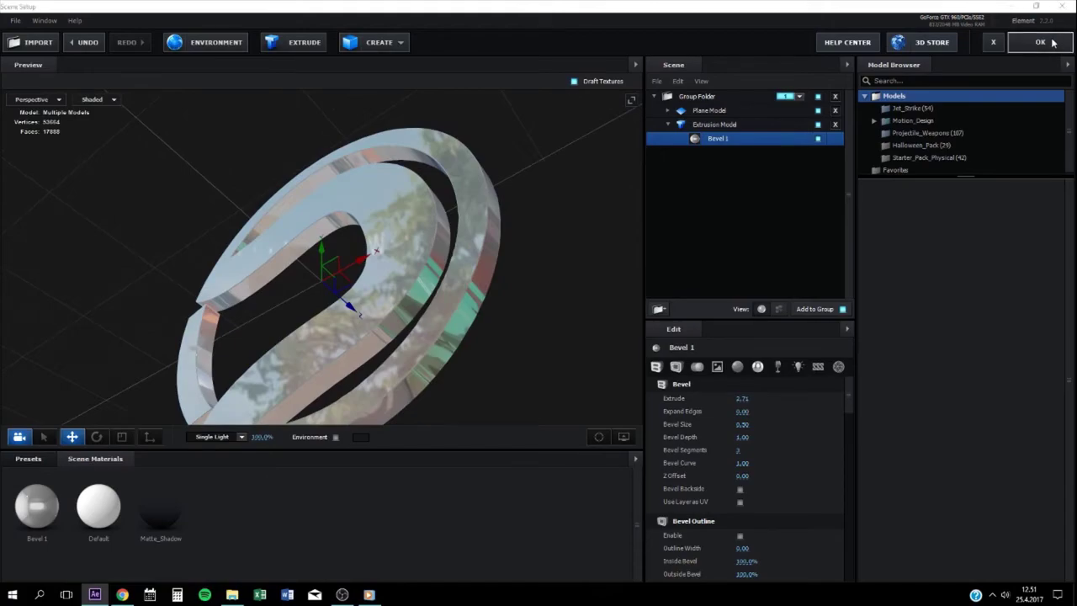
click(1041, 43)
click(533, 411)
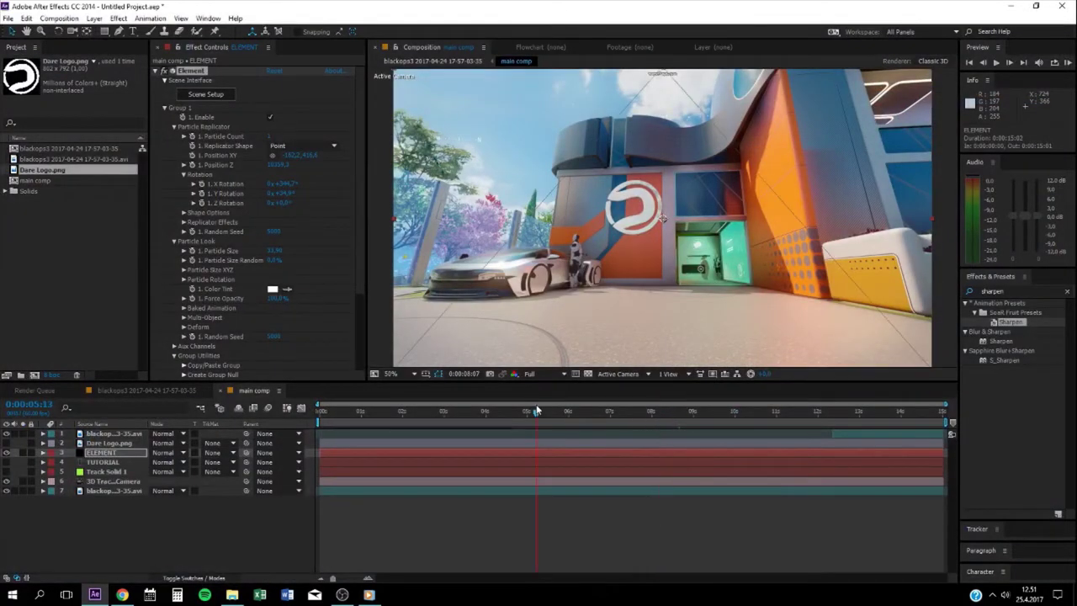
- Scrub the tracked shot to about 9 seconds, then hide the ELEMENT logo layer
click(317, 409)
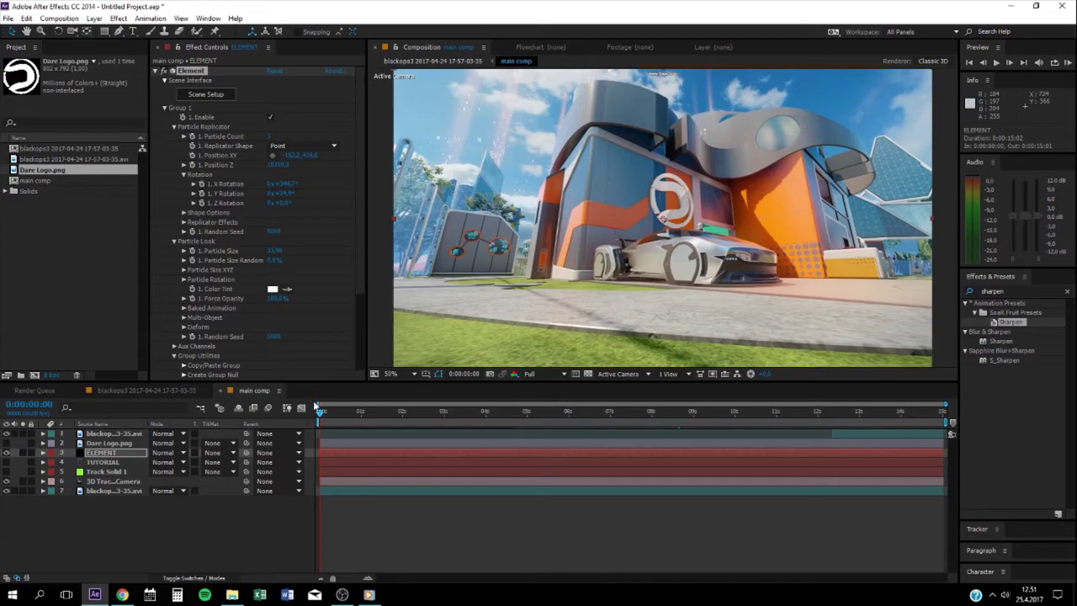
drag(317, 407, 474, 368)
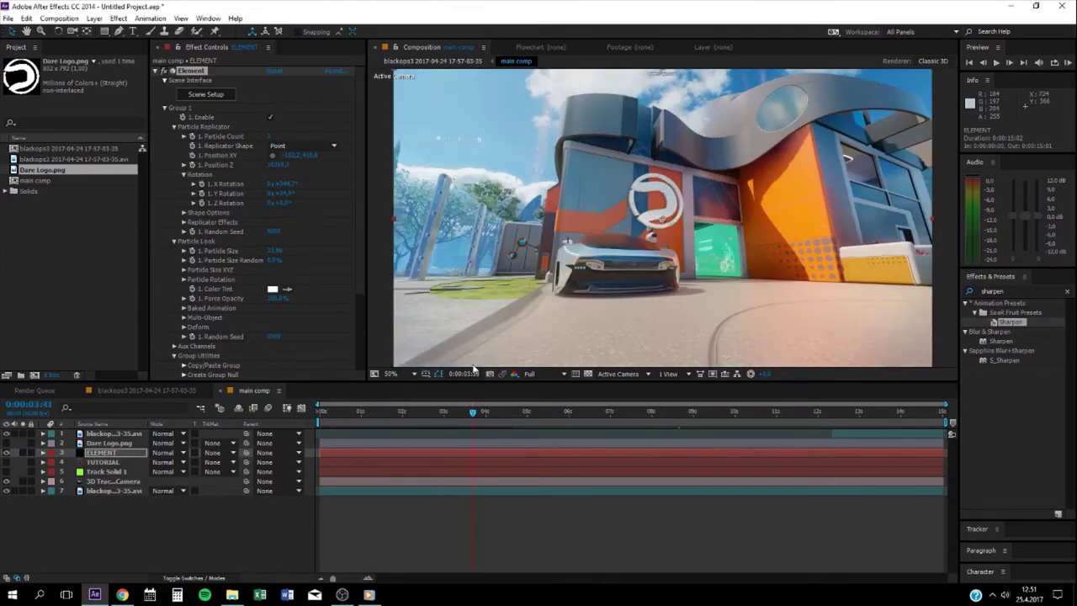
click(731, 411)
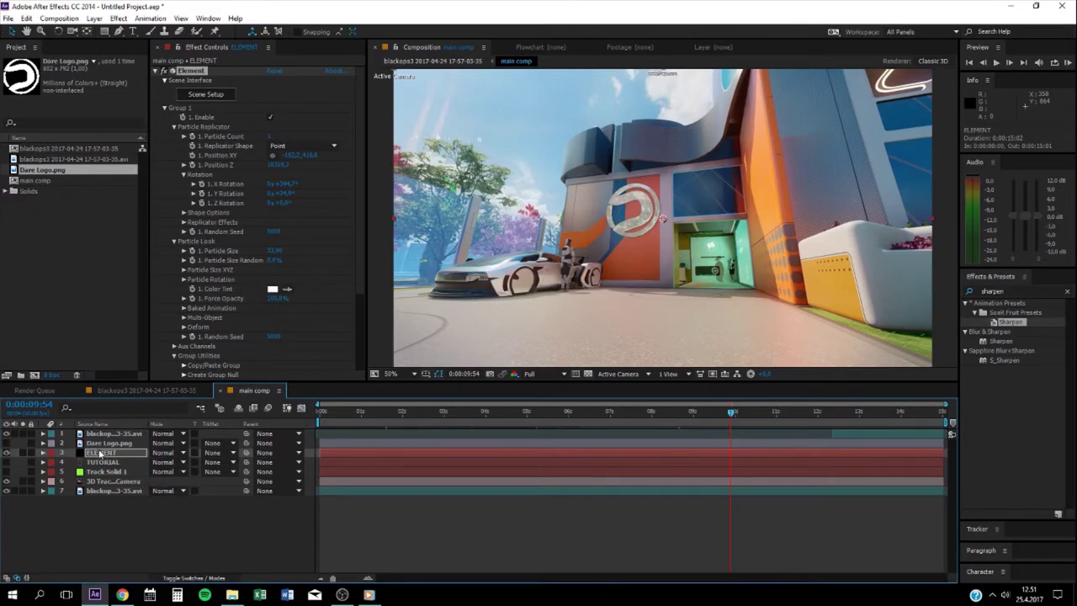
click(7, 454)
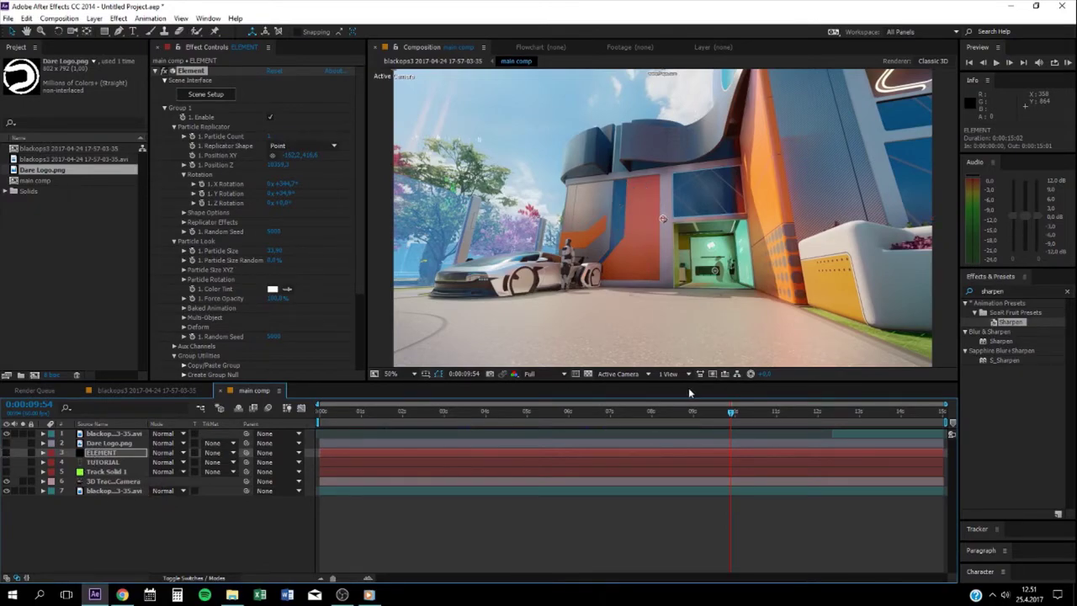
drag(682, 413, 575, 412)
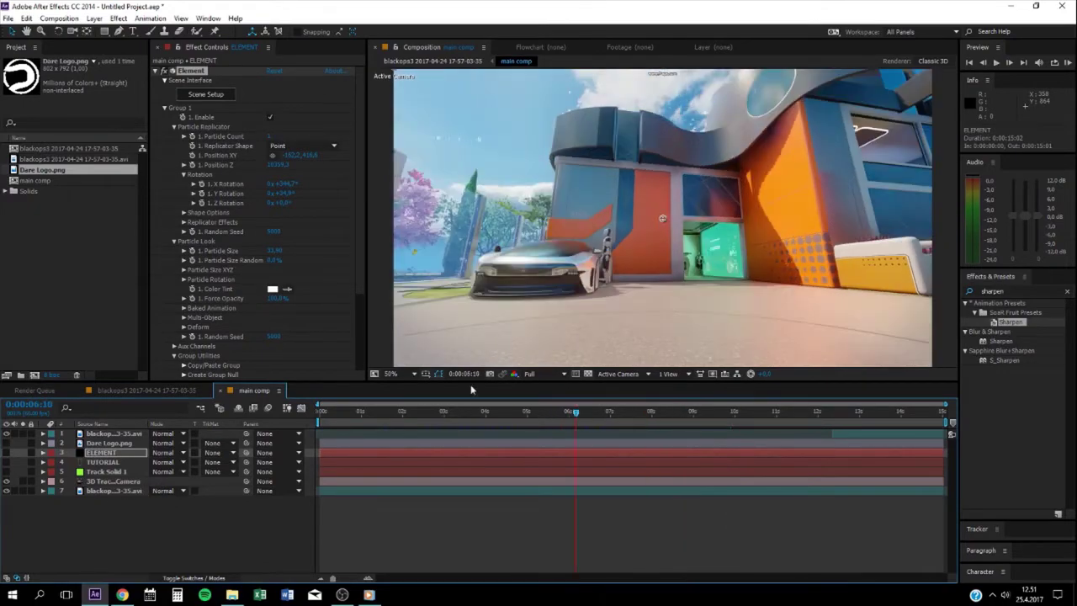
click(46, 172)
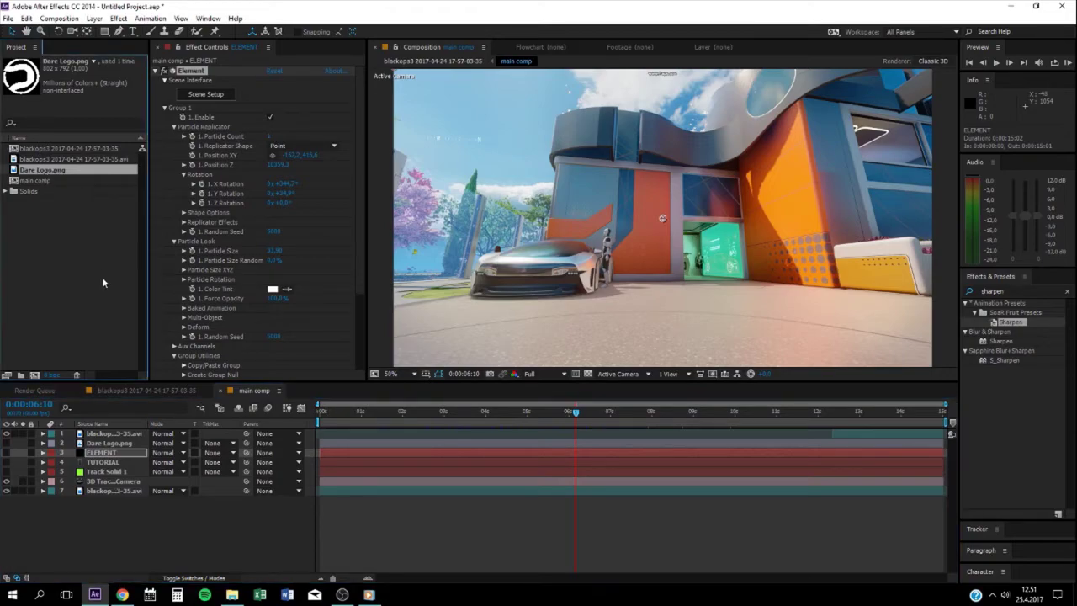
- Make Dare Logo.png visible and delete all three of its masks
click(7, 442)
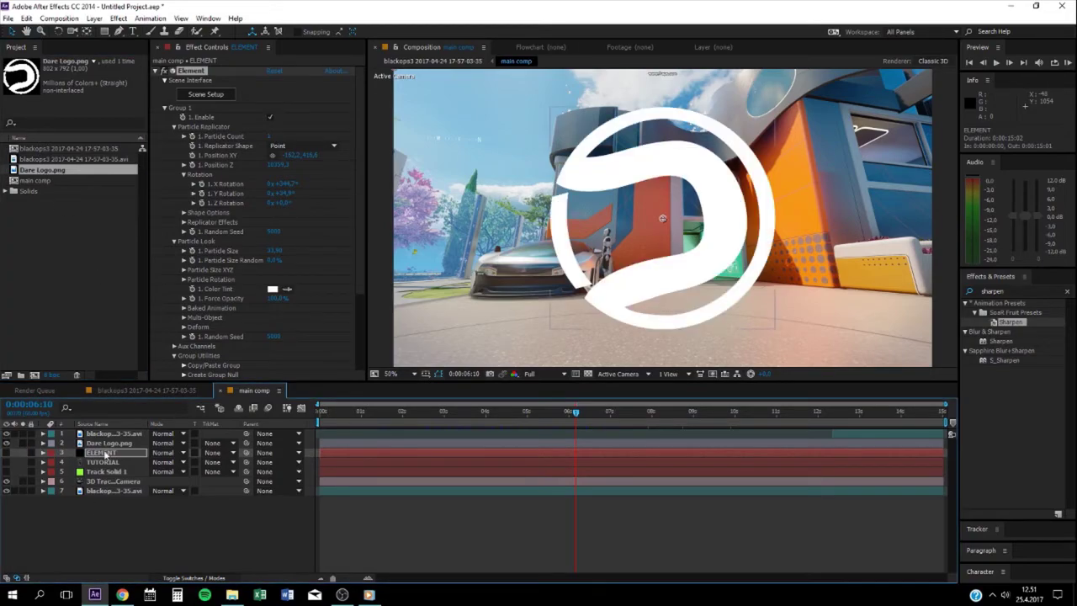
click(113, 442)
key(m)
click(89, 452)
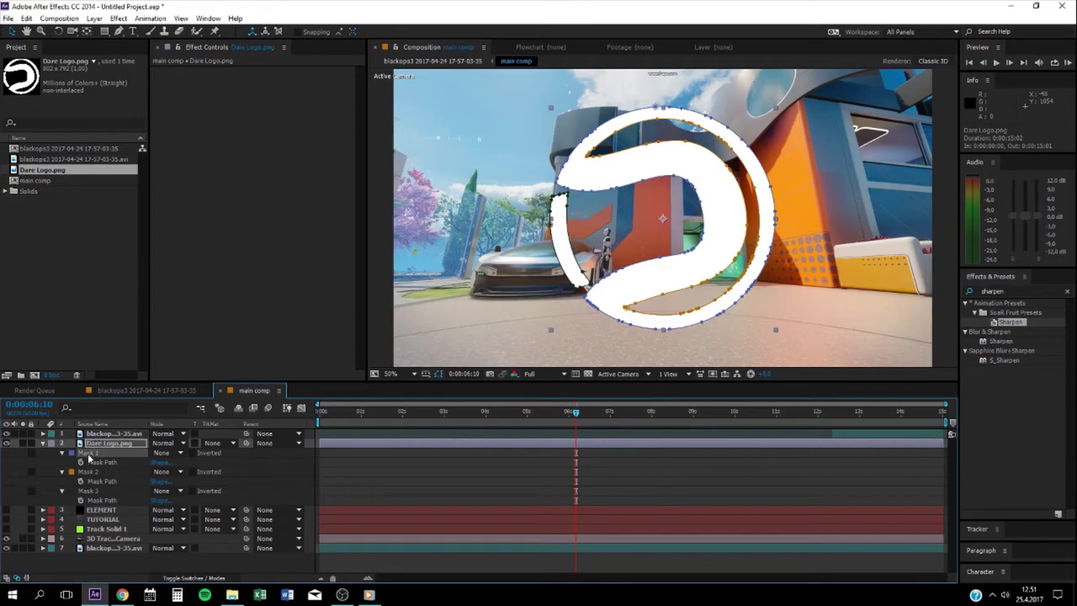
key(Delete)
click(88, 452)
key(Delete)
click(88, 453)
key(Delete)
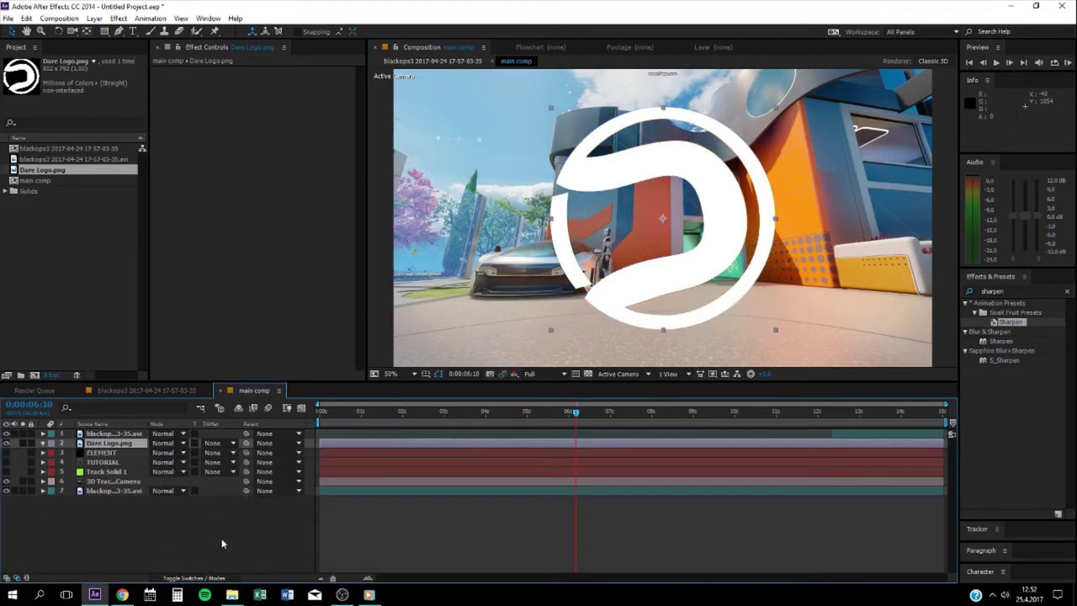
- Toggle the timeline between the layer switch and blend mode columns, ending on switches
click(210, 579)
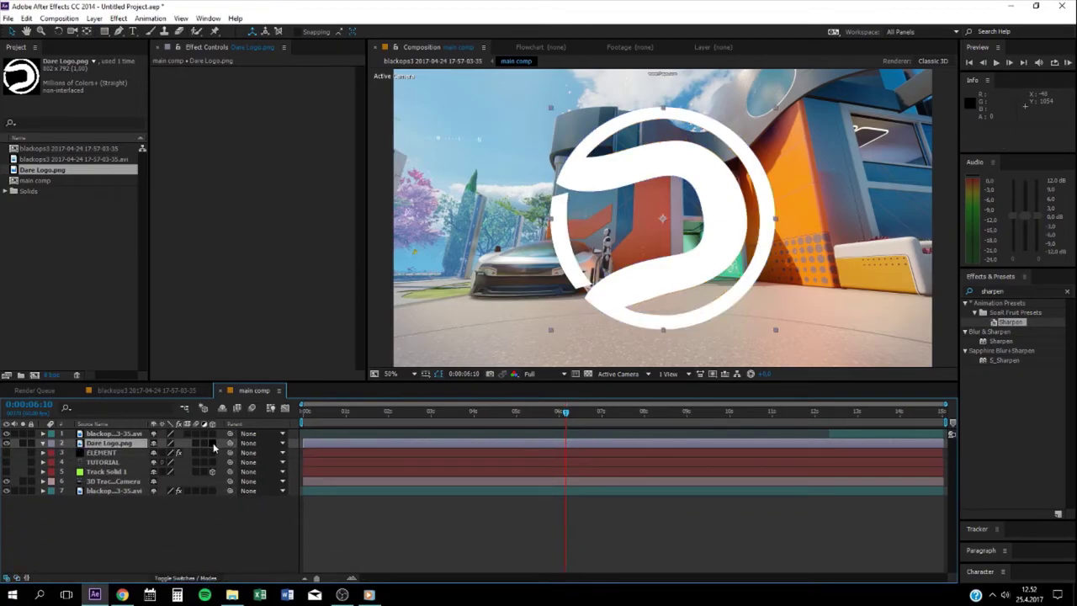
click(171, 577)
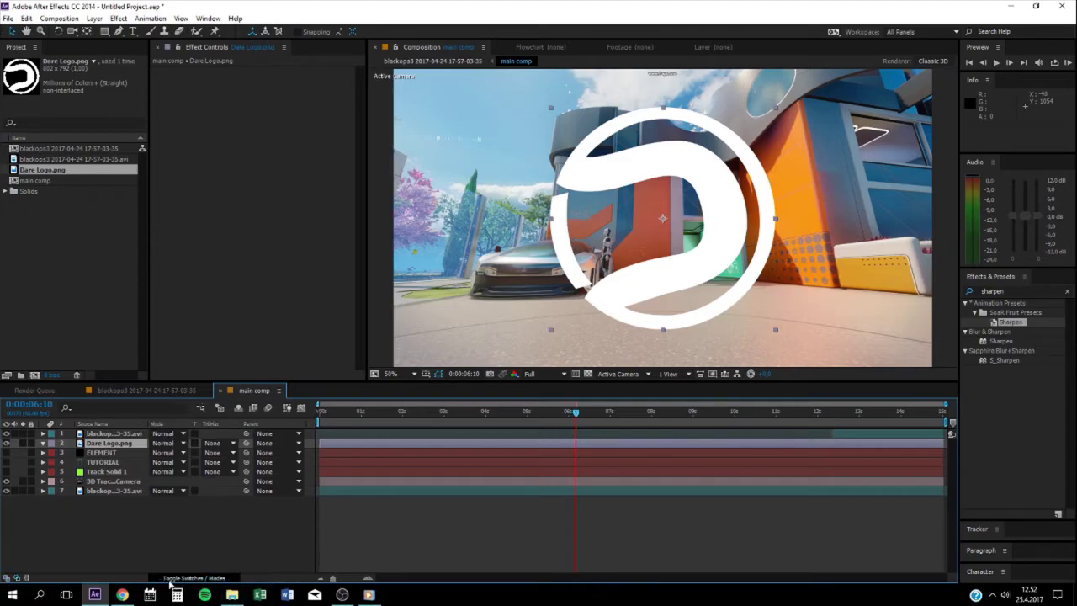
click(216, 579)
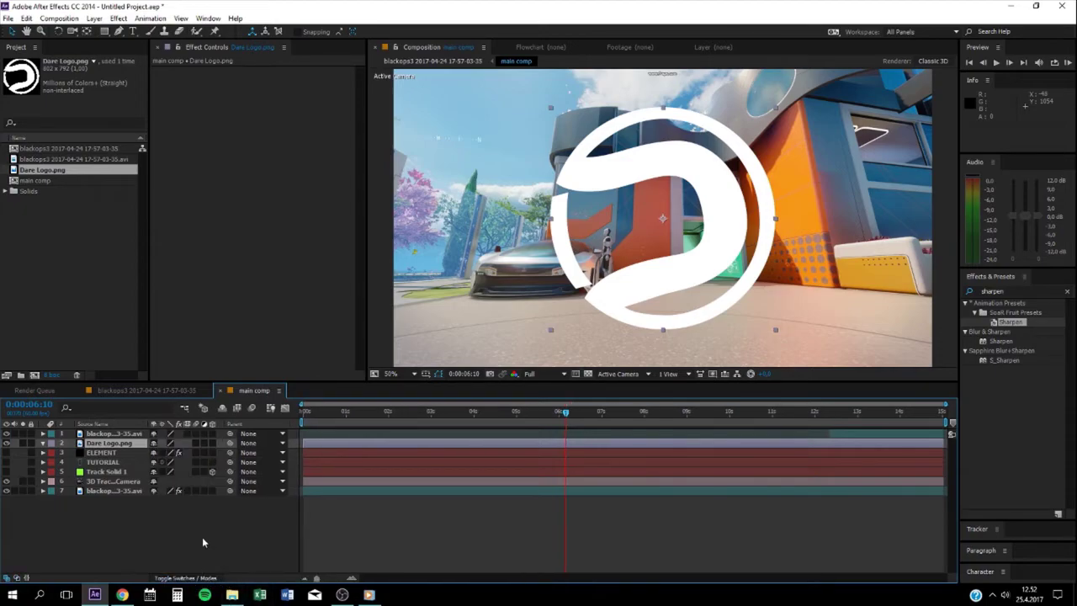
- Make Dare Logo.png a 3D layer and show Position for it and Track Solid 1
click(212, 443)
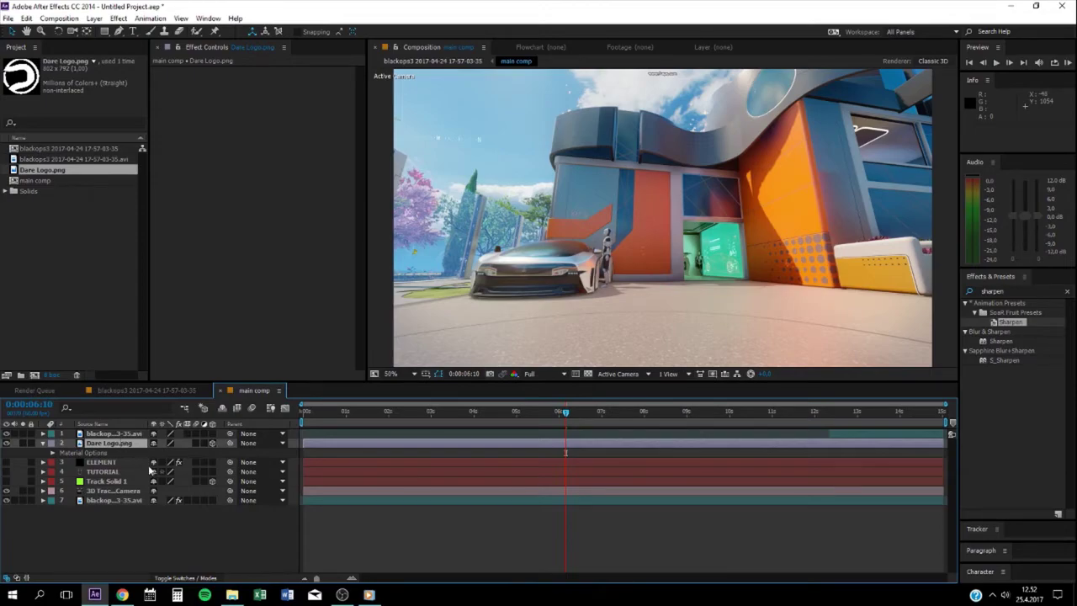
key(p)
click(86, 481)
key(p)
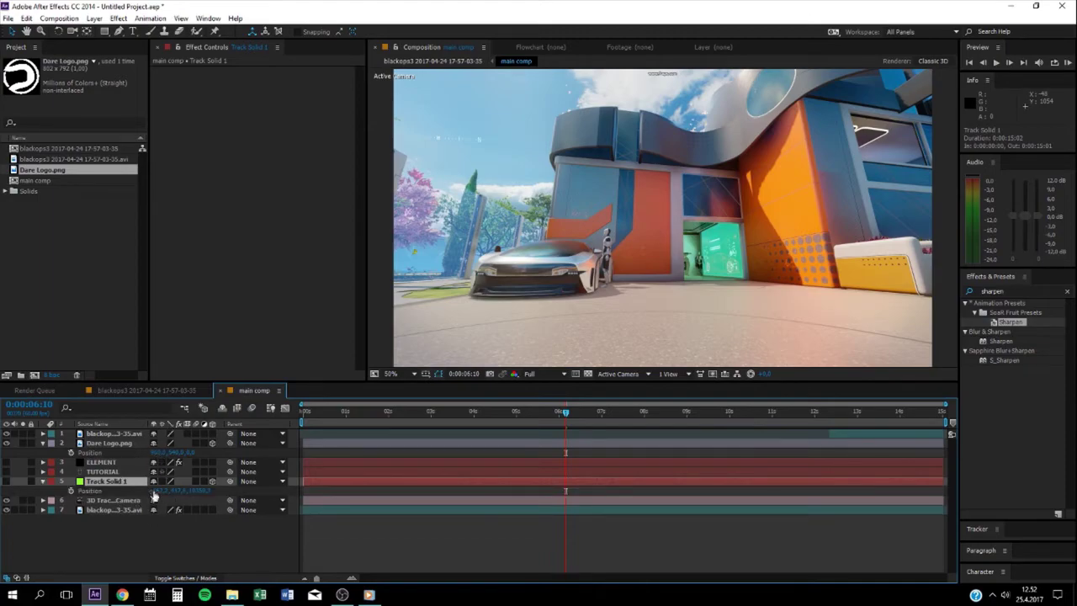
- Set the logo's Position to X -162 and Z 1 to match Track Solid 1
click(160, 452)
text(-192)
key(Return)
click(159, 453)
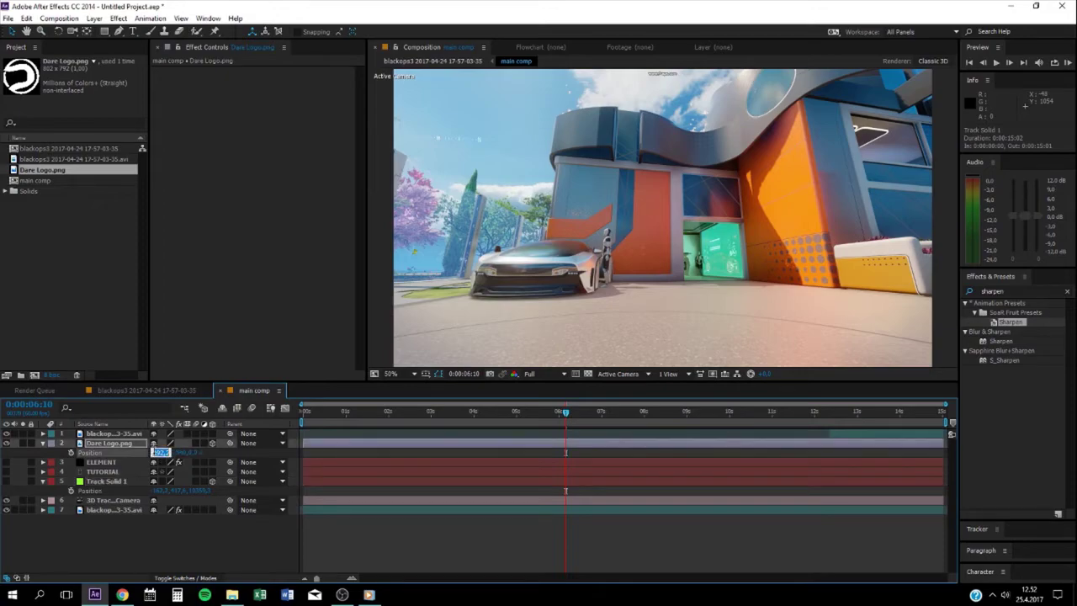
text(-162,2)
key(Return)
click(192, 452)
text(1)
key(Return)
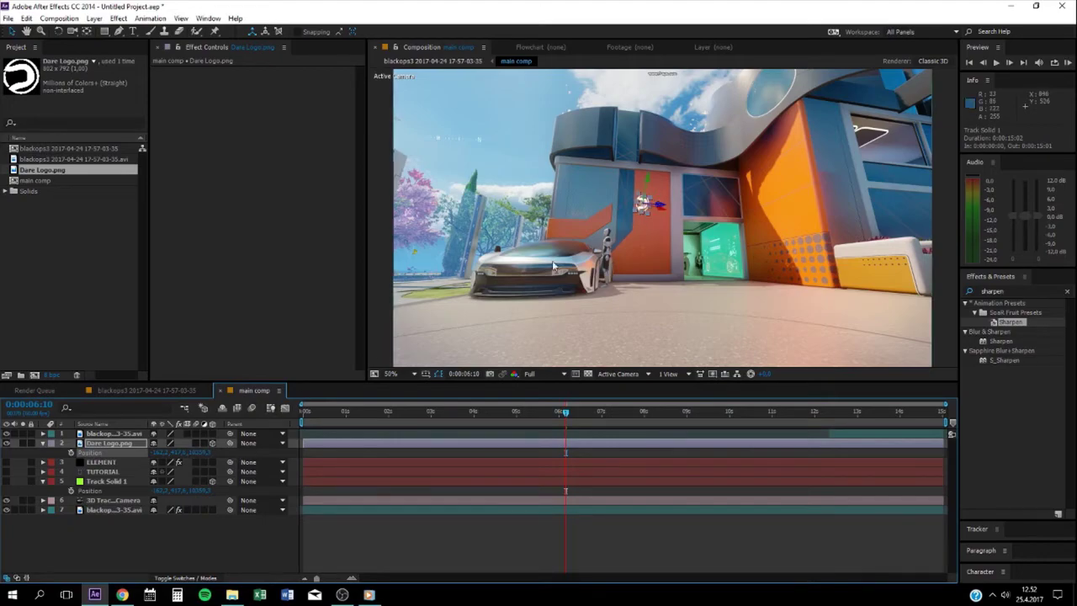
- Match the logo's Orientation to Track Solid 1, entering 344 and 34,9
click(115, 480)
key(r)
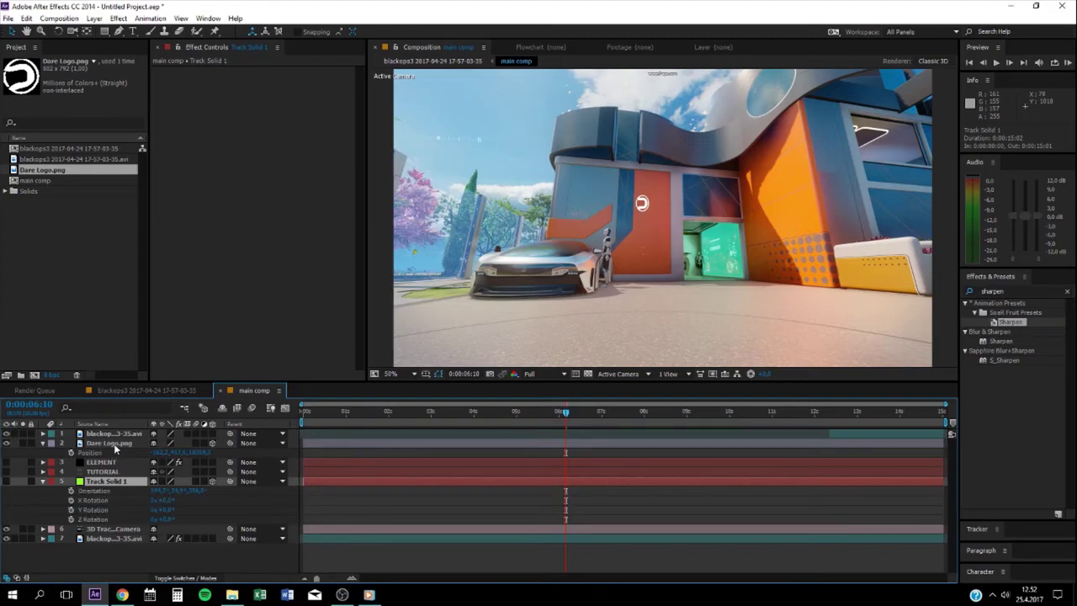
click(114, 443)
key(r)
click(158, 452)
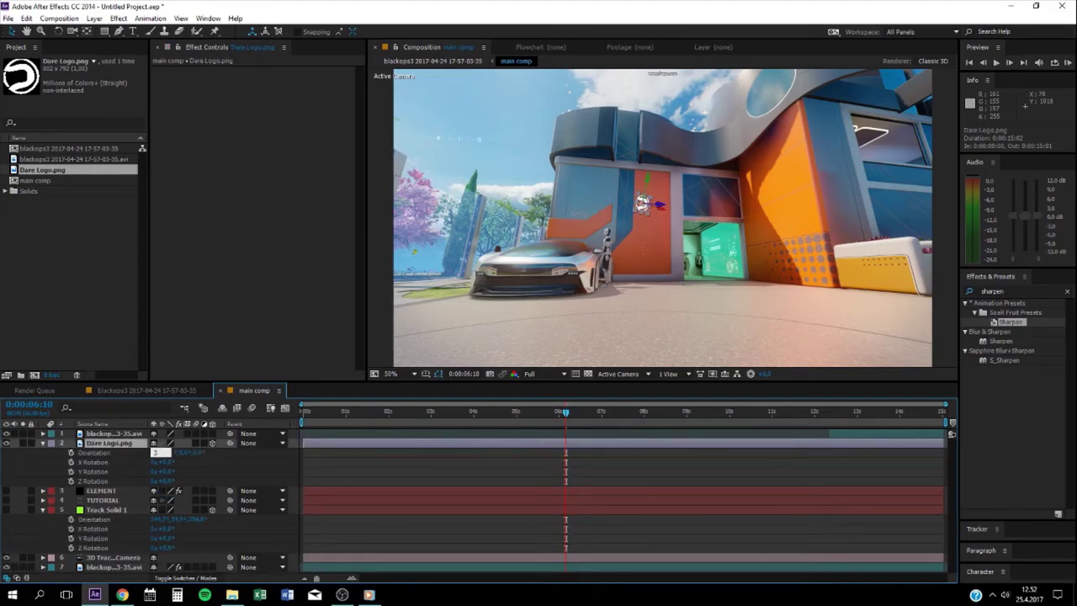
text(344)
key(Return)
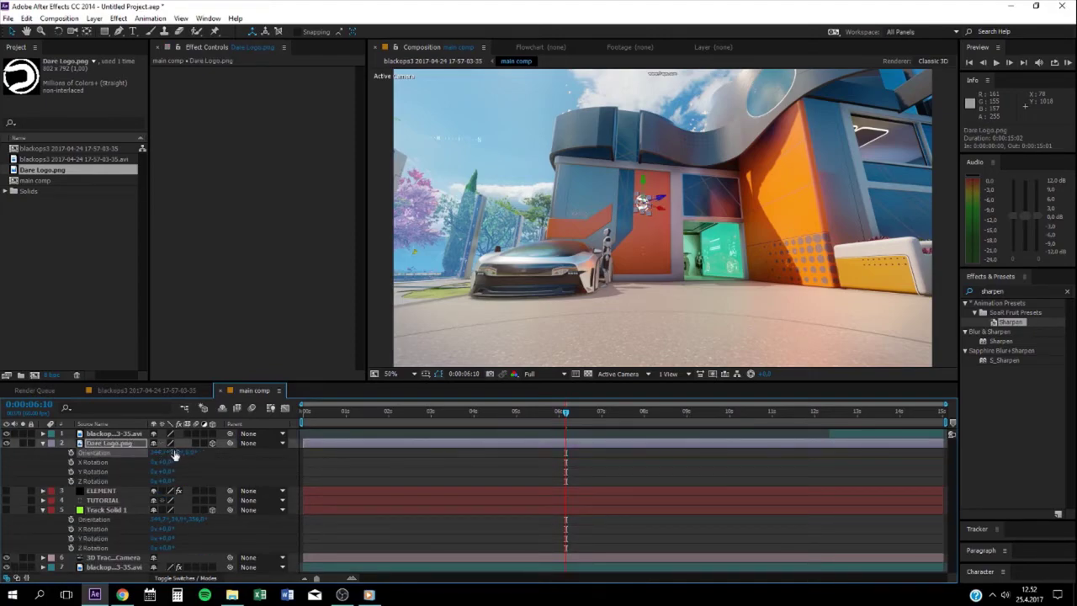
click(176, 453)
text(34,9)
key(Return)
- Show the logo's Scale, hide Track Solid 1's rotation, and preview later in the shot
key(s)
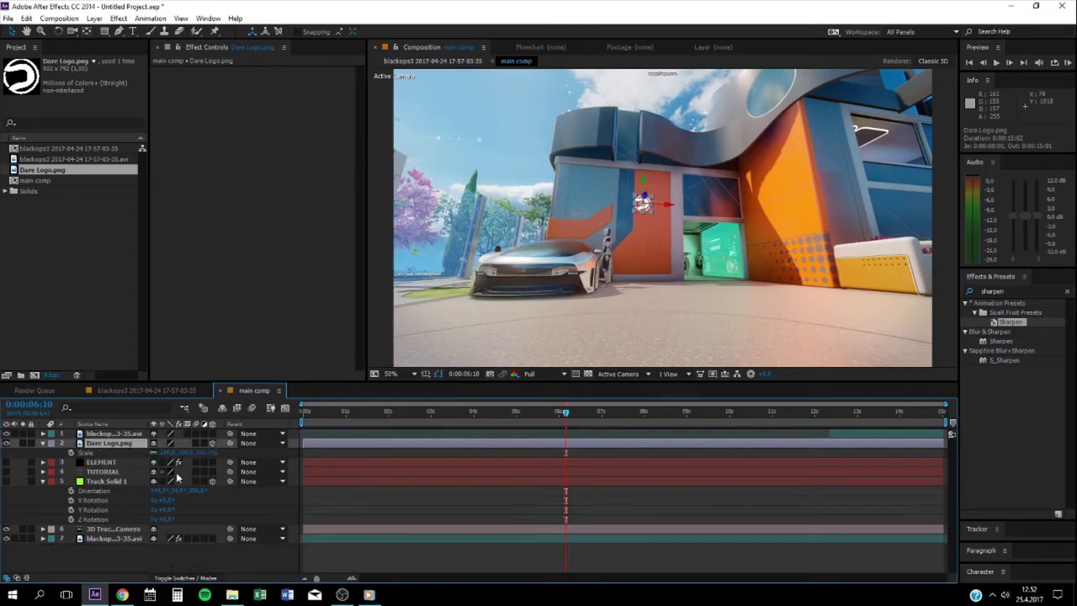
click(104, 481)
key(r)
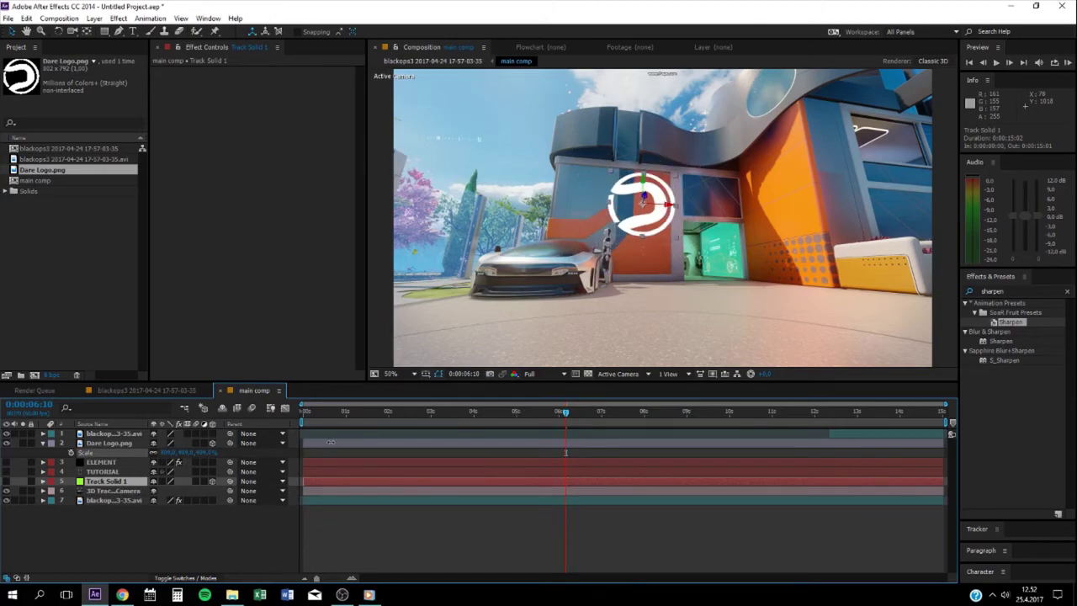
click(314, 444)
drag(549, 415, 328, 413)
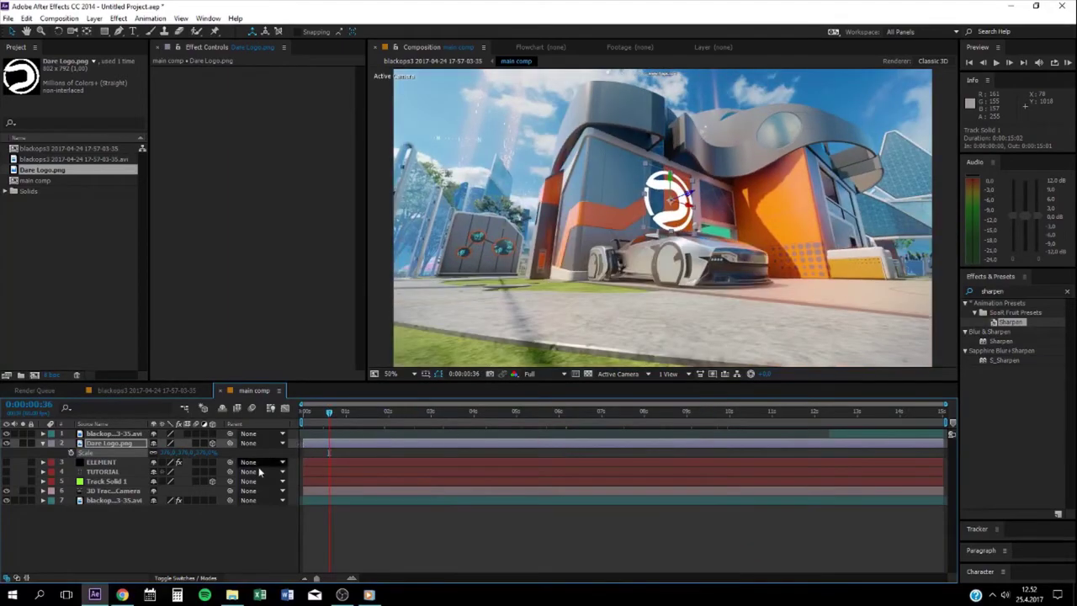
- Try Overlay, Pin Light and Saturation blend modes on the Dare logo
click(185, 578)
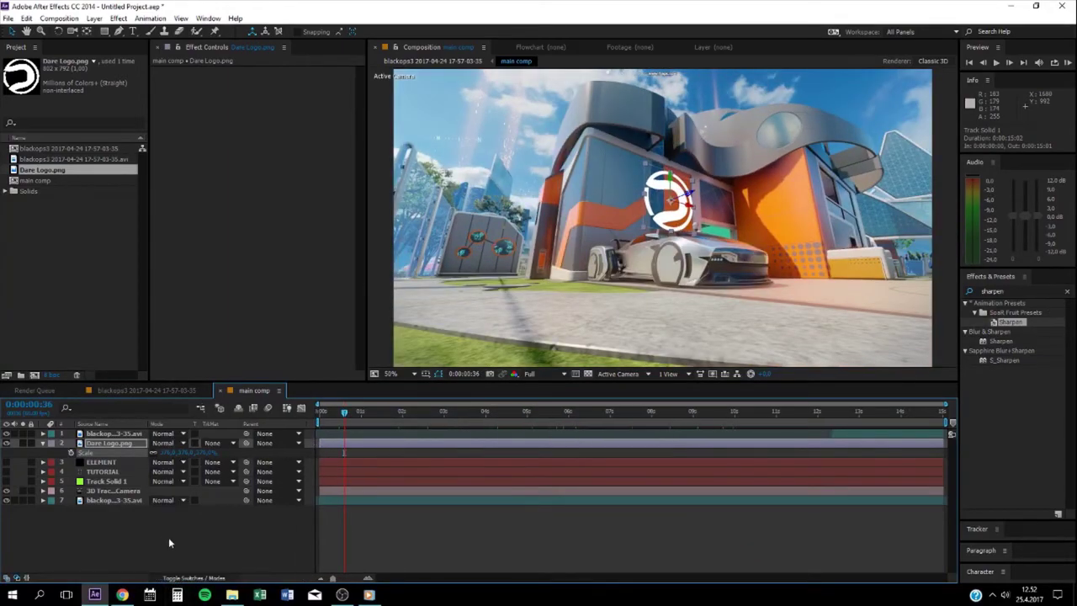
click(43, 443)
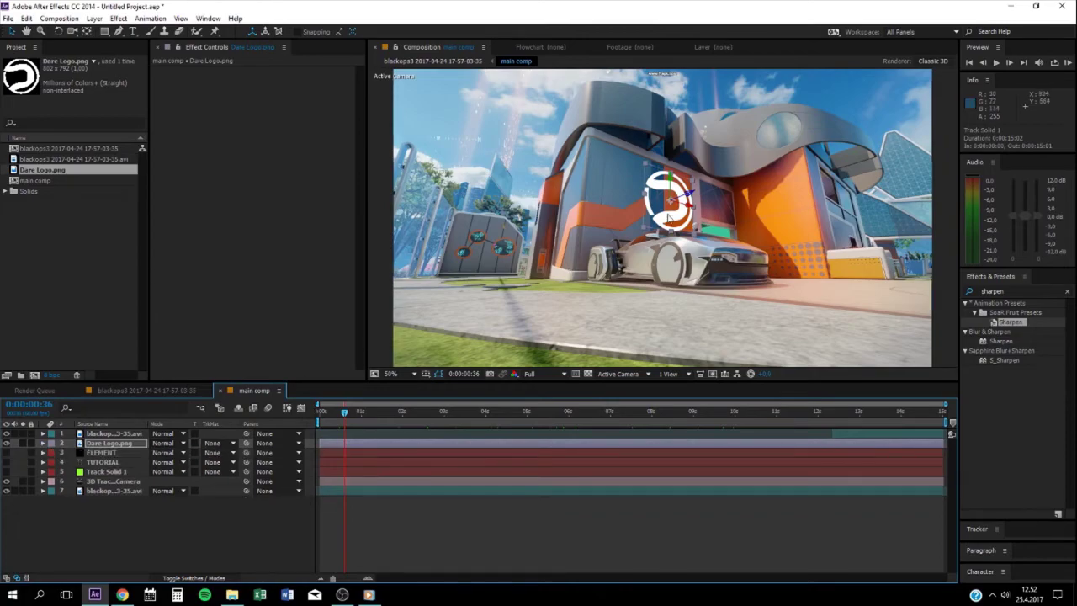
click(171, 444)
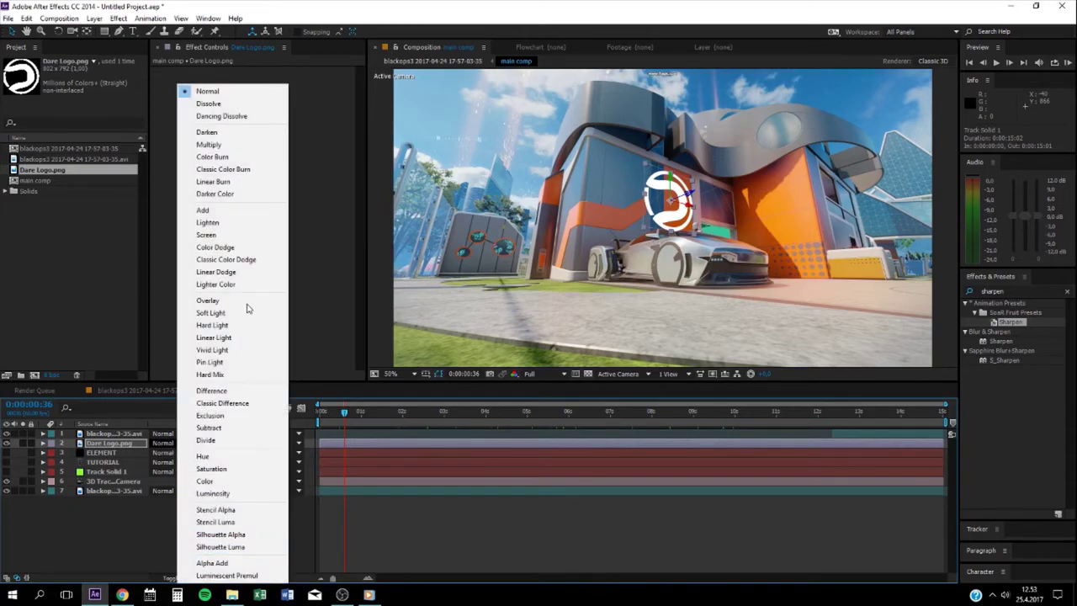
click(211, 300)
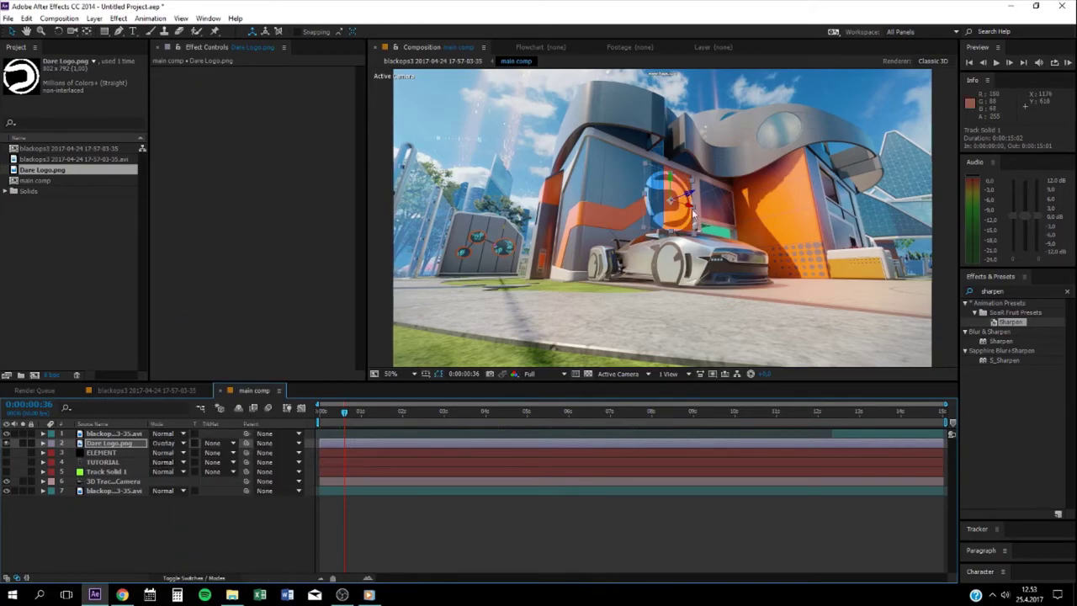
click(164, 442)
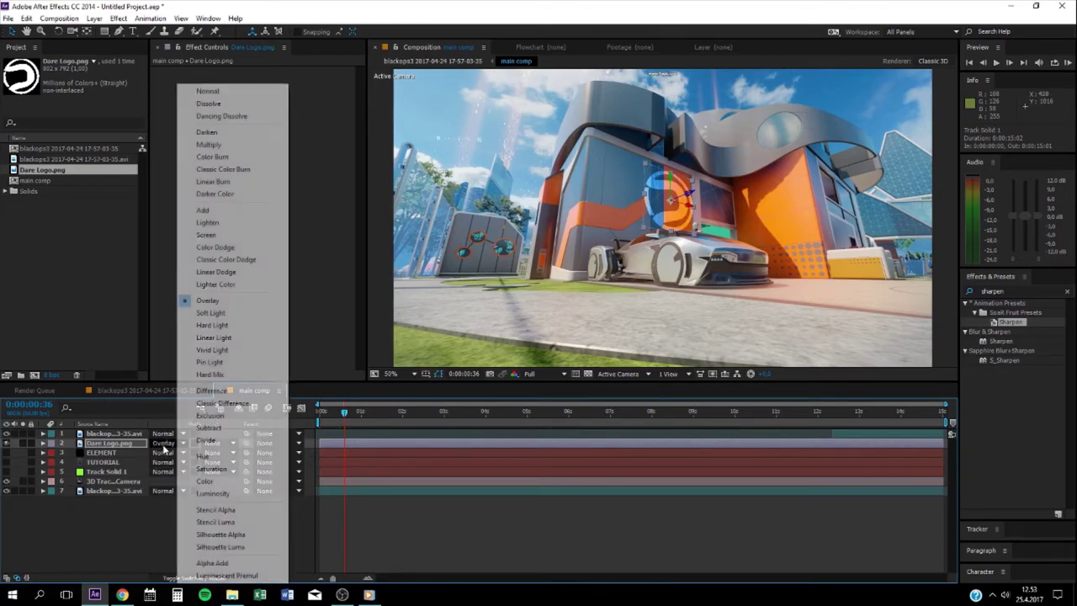
click(257, 368)
click(166, 443)
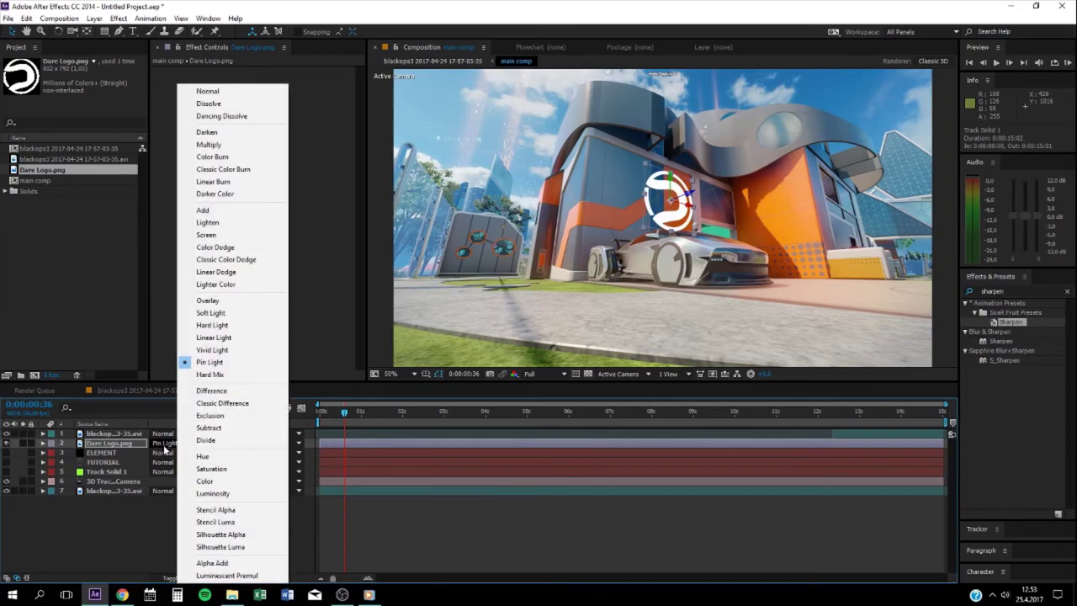
click(222, 466)
drag(362, 412, 650, 414)
- Try Lighter Color, then settle on Soft Light and preview later in the shot
click(166, 442)
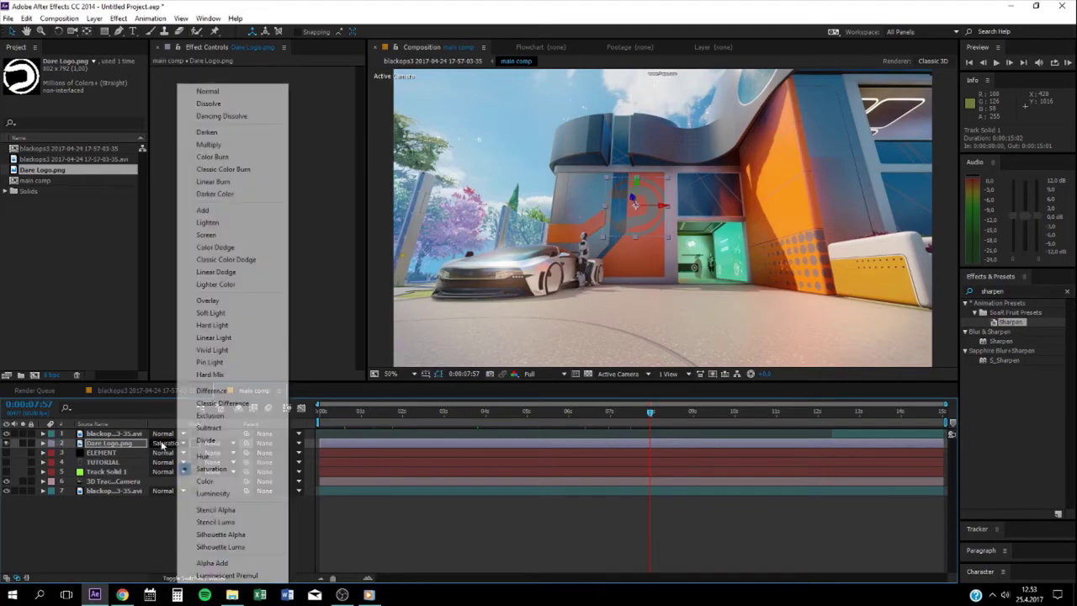
click(252, 285)
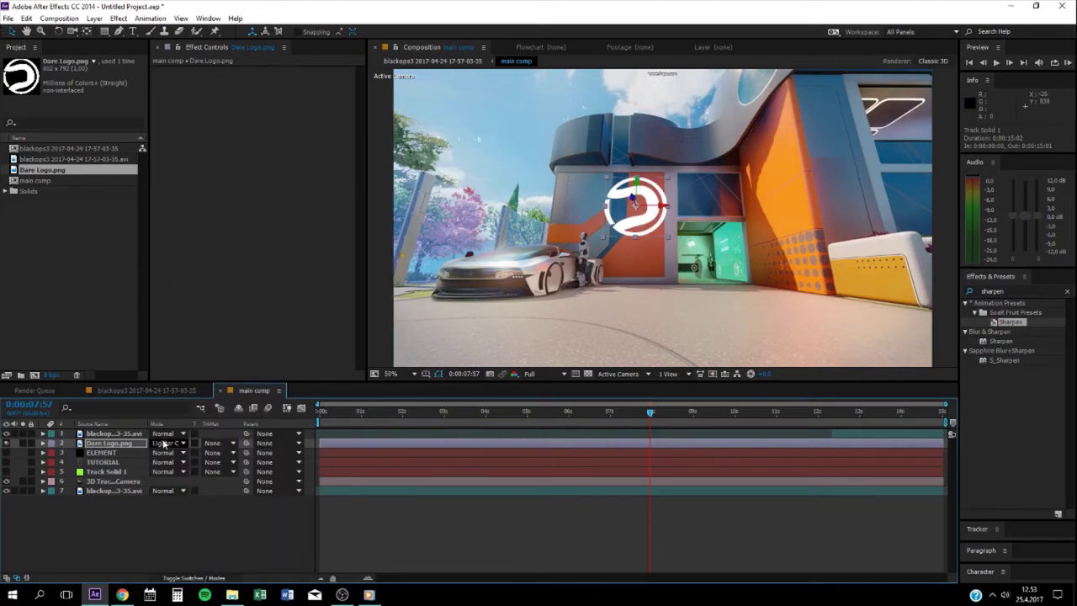
click(165, 442)
click(250, 312)
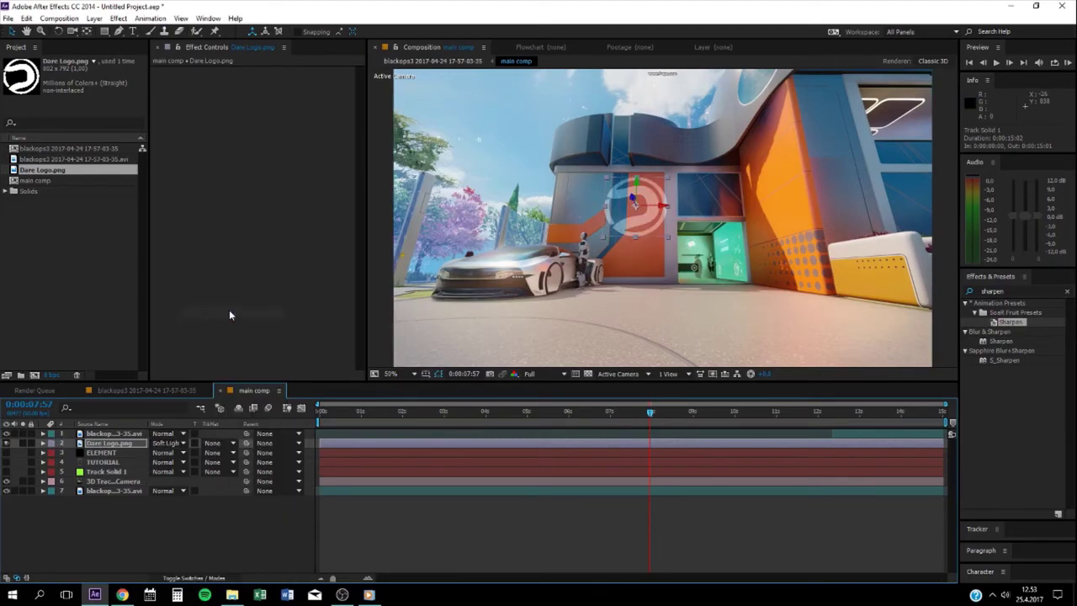
mouse_move(614, 412)
mouse_down()
mouse_move(463, 412)
mouse_move(721, 412)
mouse_move(854, 392)
mouse_move(879, 412)
mouse_move(644, 425)
mouse_move(625, 412)
mouse_up()
- Search effects for 'shadow' and apply S_DropShadow to the Dare logo
click(1015, 290)
key(BackSpace)
key(BackSpace)
key(BackSpace)
key(BackSpace)
key(BackSpace)
key(BackSpace)
key(BackSpace)
text(sha)
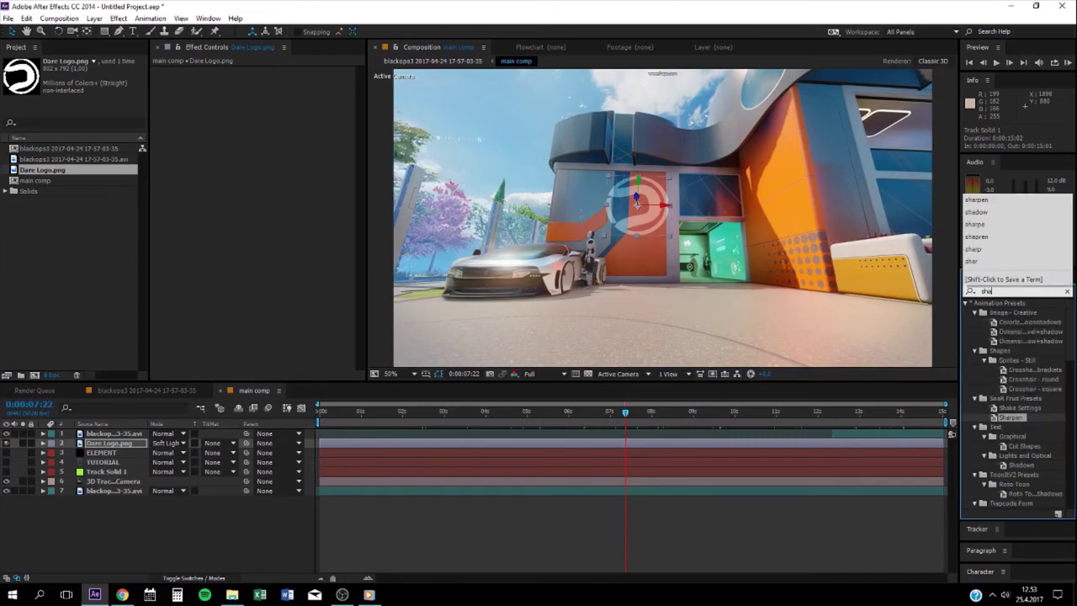
text(dow)
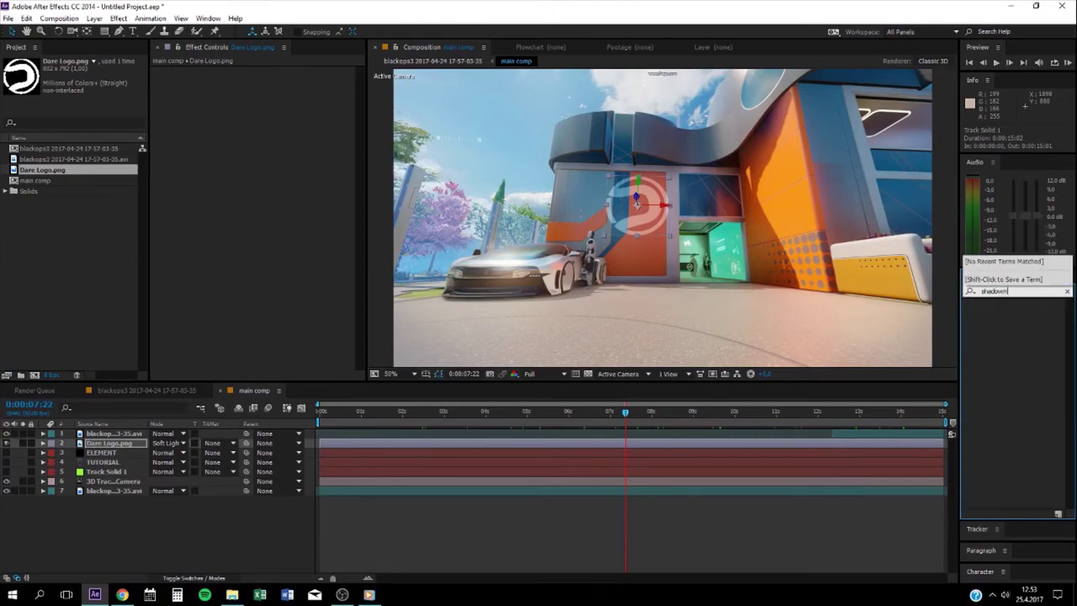
scroll(1015, 437, down, 2)
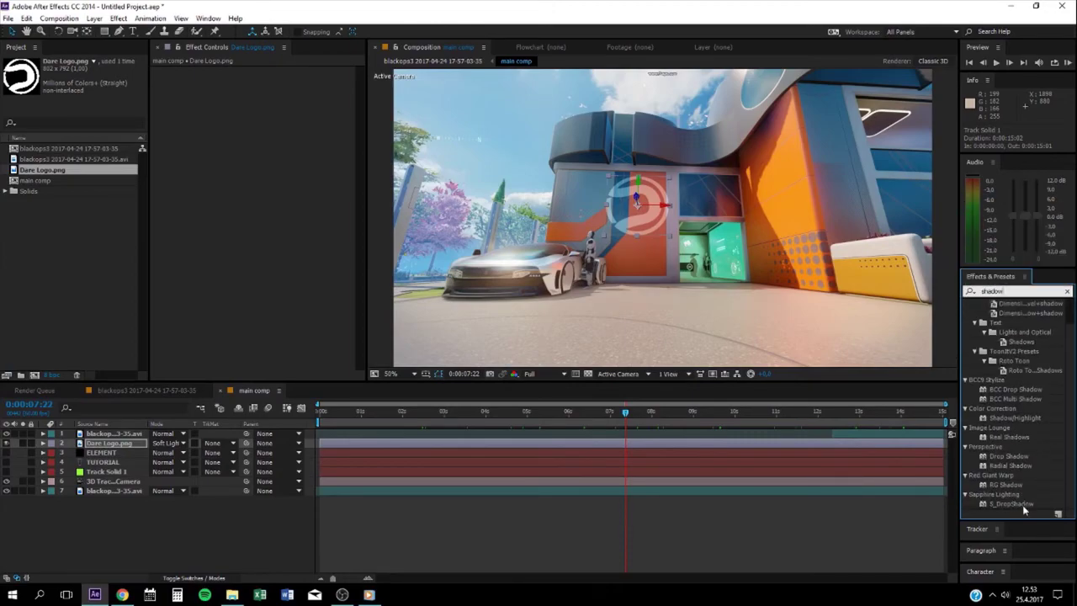
drag(1018, 504, 504, 307)
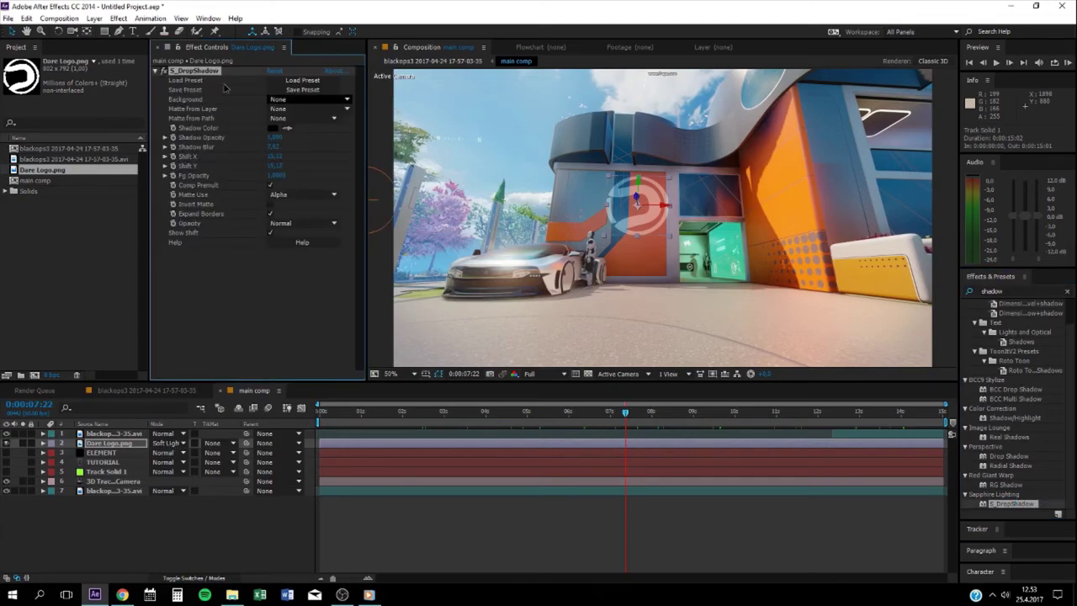
- Set the logo to Normal blending and give the drop shadow a Shadow Blur of 25
click(168, 443)
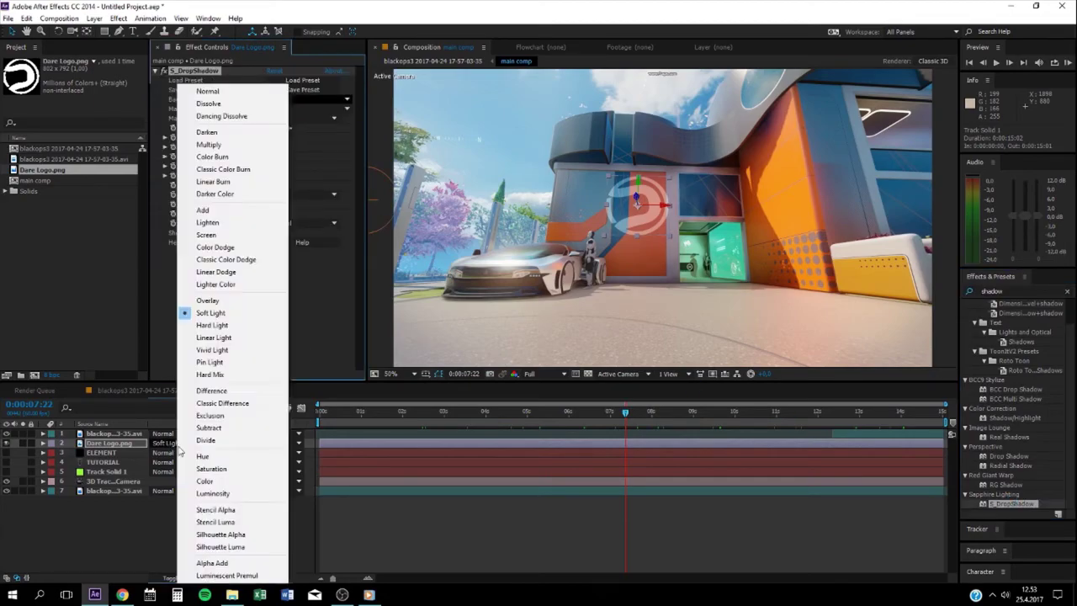
click(208, 91)
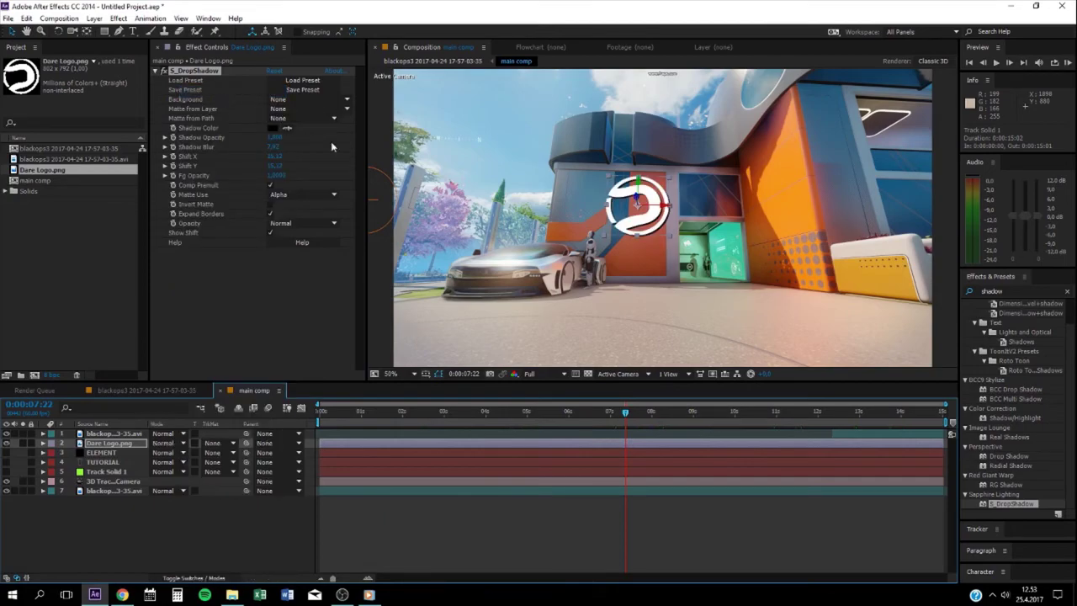
click(276, 146)
text(25)
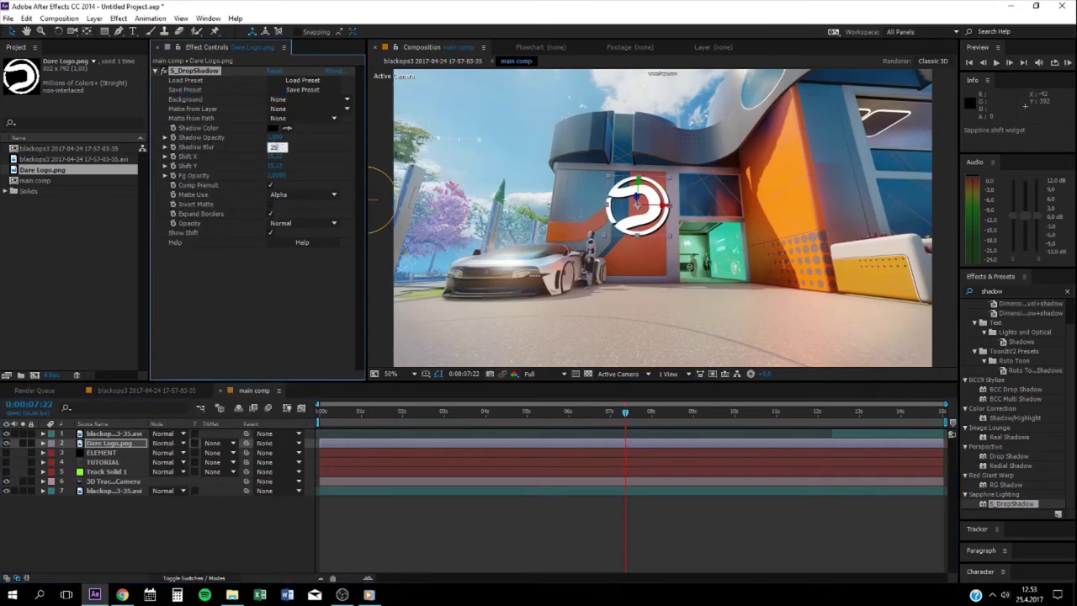
key(Return)
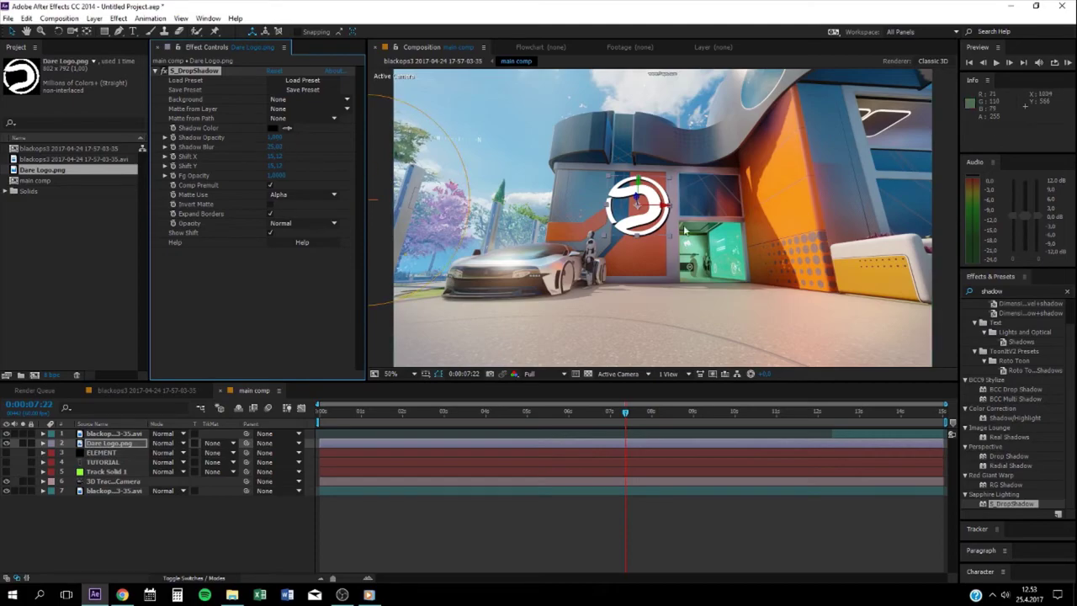
- Switch the logo's blend mode from Soft Light to Exclusion and check it across the shot
click(173, 442)
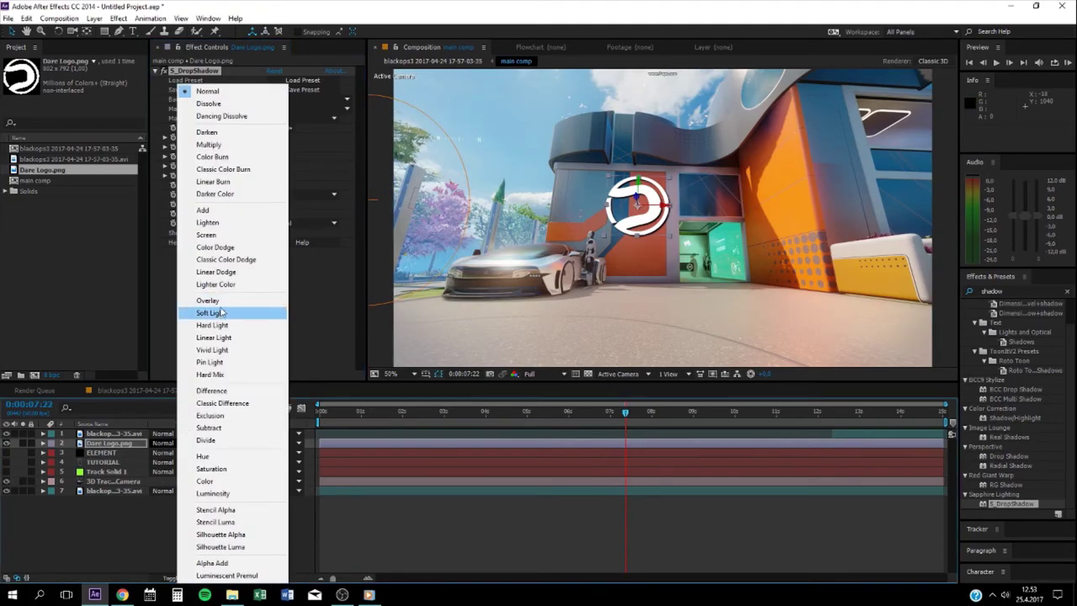
click(220, 313)
click(162, 447)
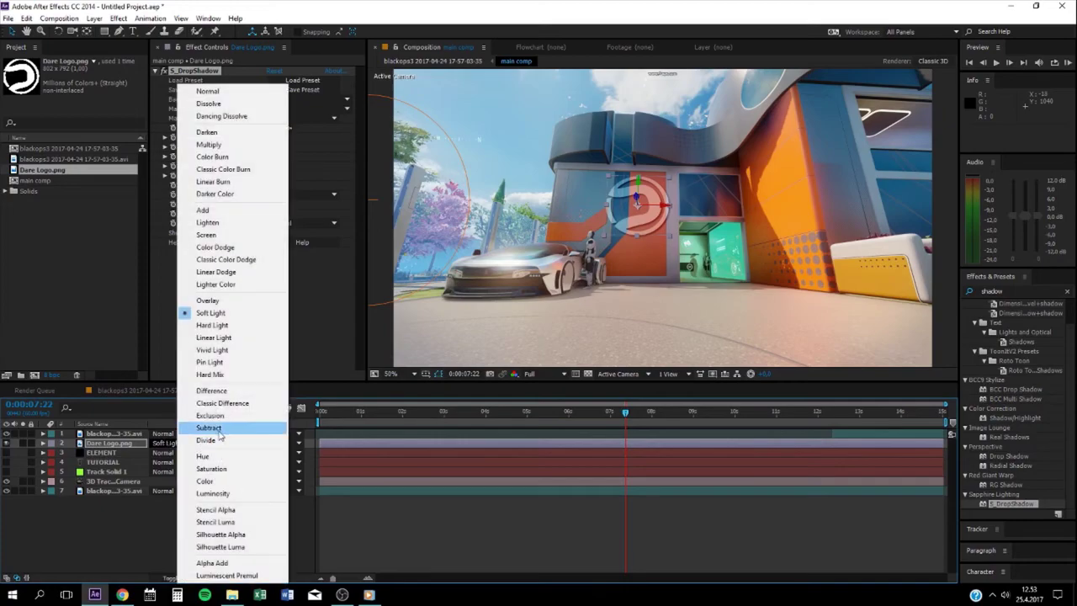
click(216, 416)
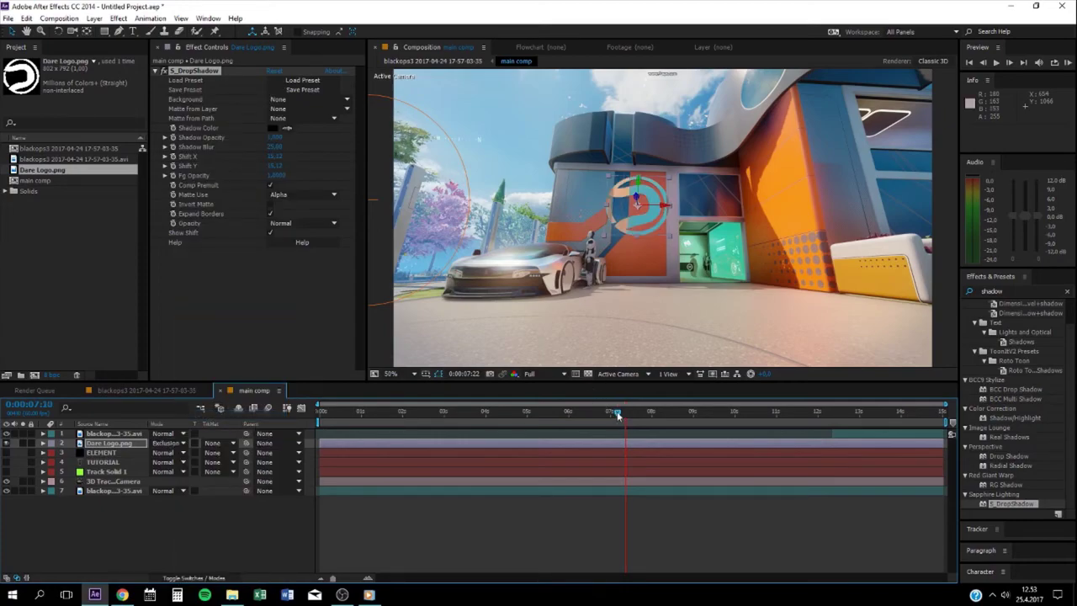
drag(617, 411, 495, 412)
drag(773, 412, 529, 449)
key(space)
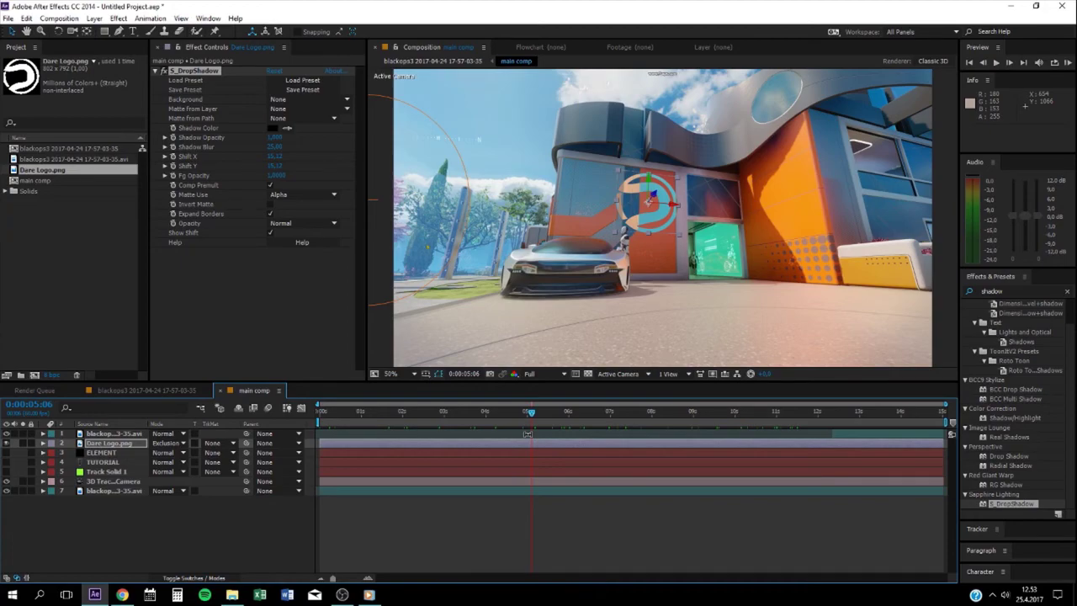
drag(532, 412, 611, 412)
click(712, 413)
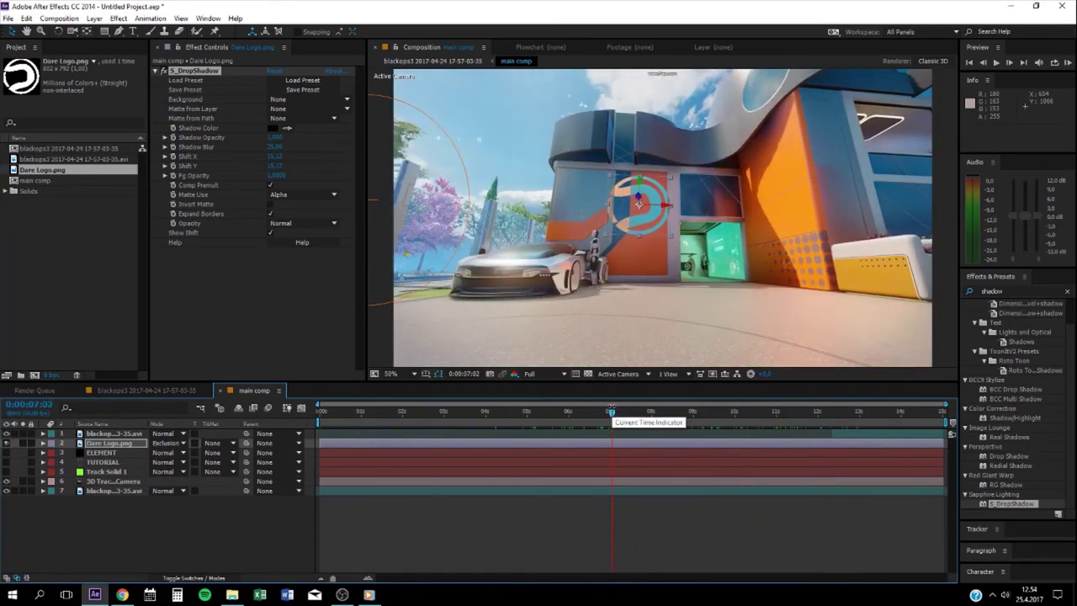